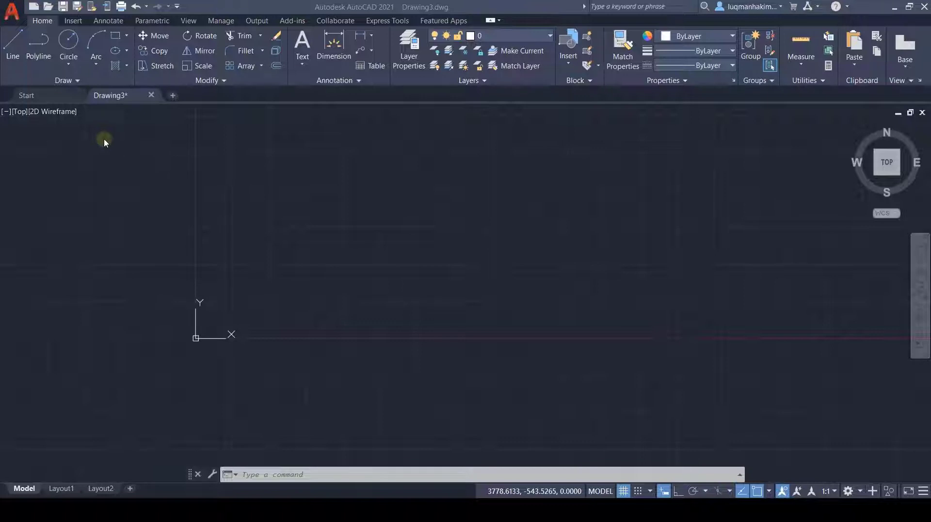
Open the drawing units settings and accept decimal lengths with Millimeters as the insertion scale
left_click(11, 10)
left_click(38, 304)
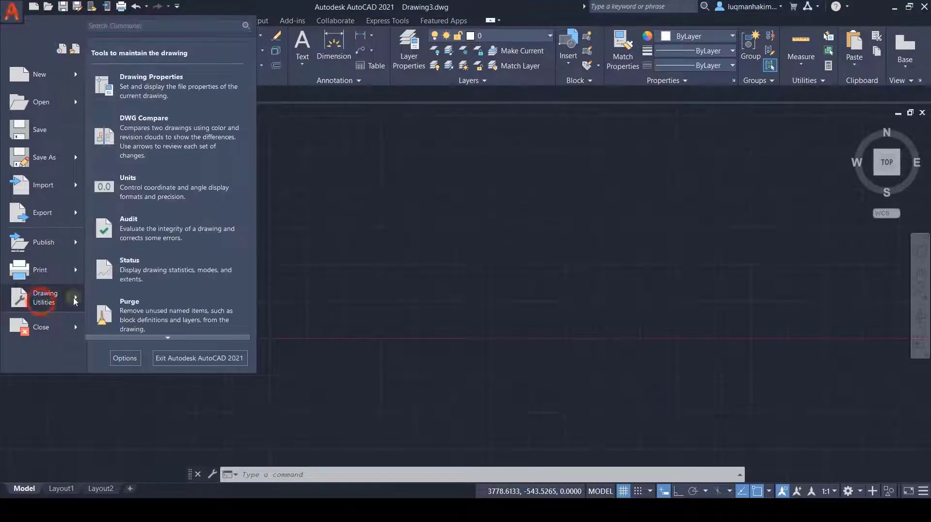
left_click(143, 201)
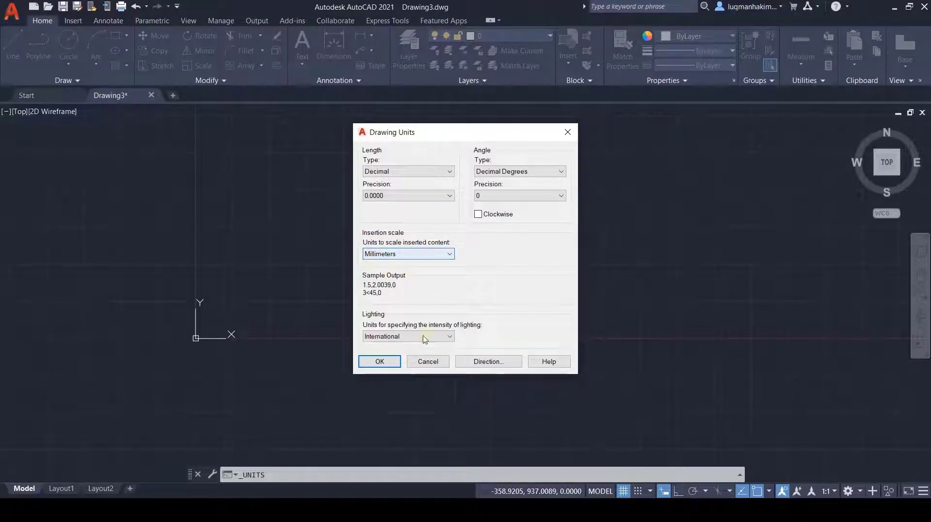
left_click(380, 362)
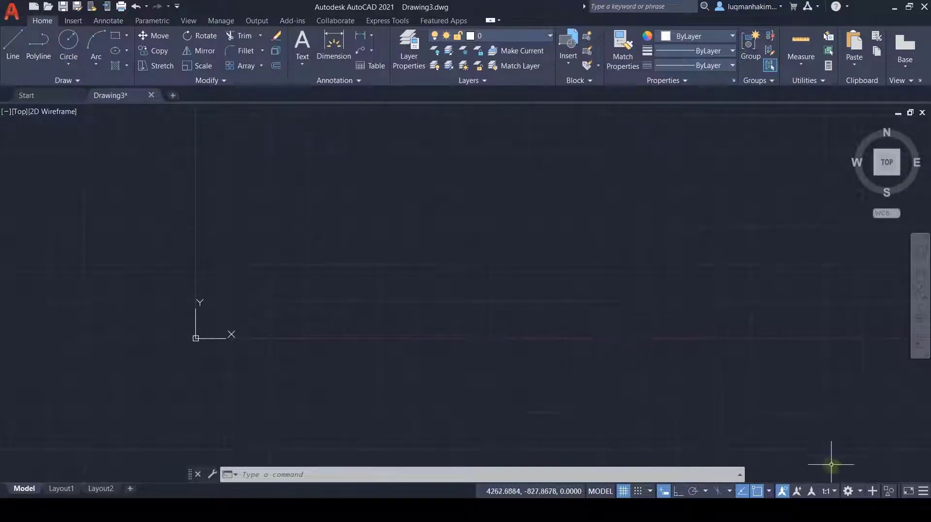
Switch to the 3D Modeling workspace and set the view to SE Isometric
left_click(861, 492)
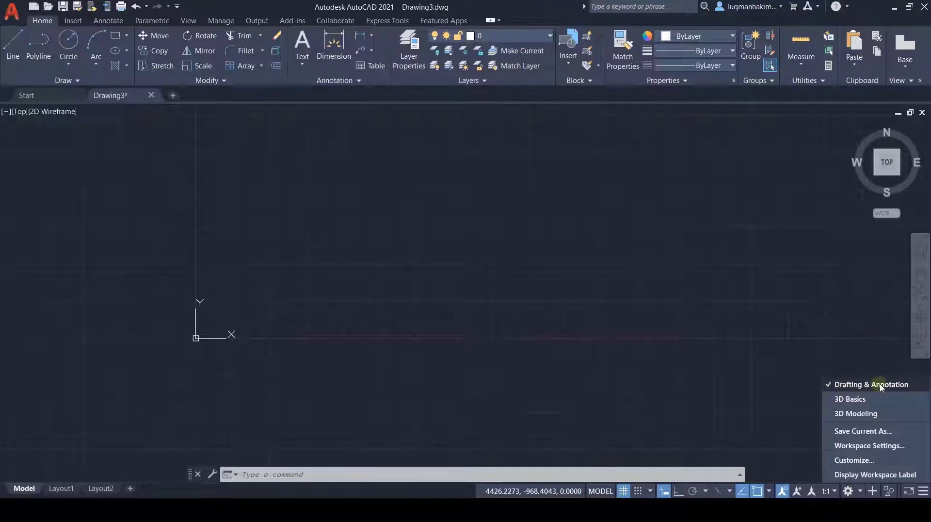
left_click(869, 416)
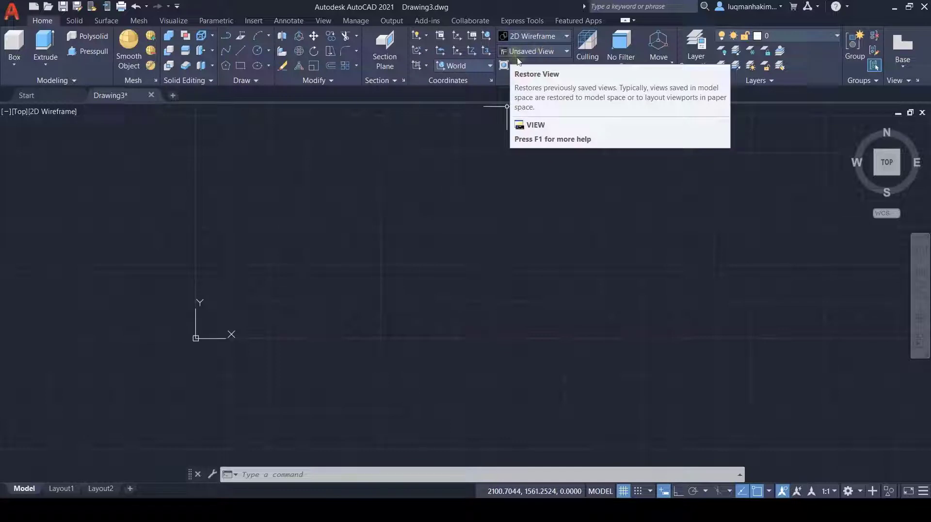
left_click(568, 52)
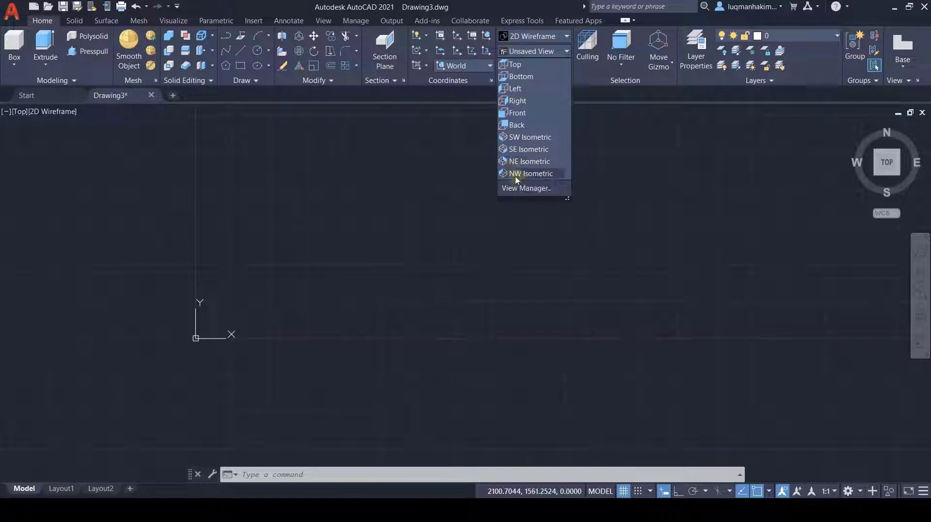
left_click(522, 150)
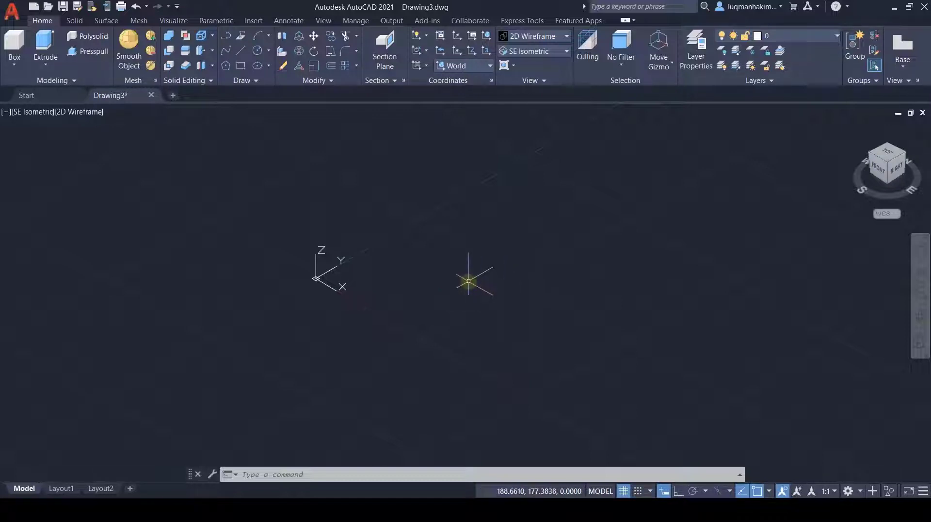
Turn on Ortho mode and grid snap for drawing in the isometric view
scroll(547, 285, "up", 2)
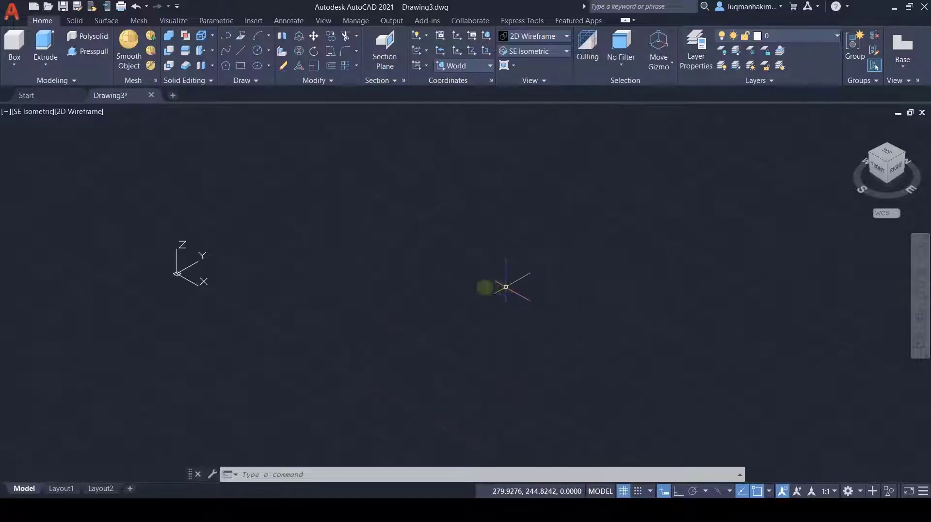
scroll(363, 281, "up", 2)
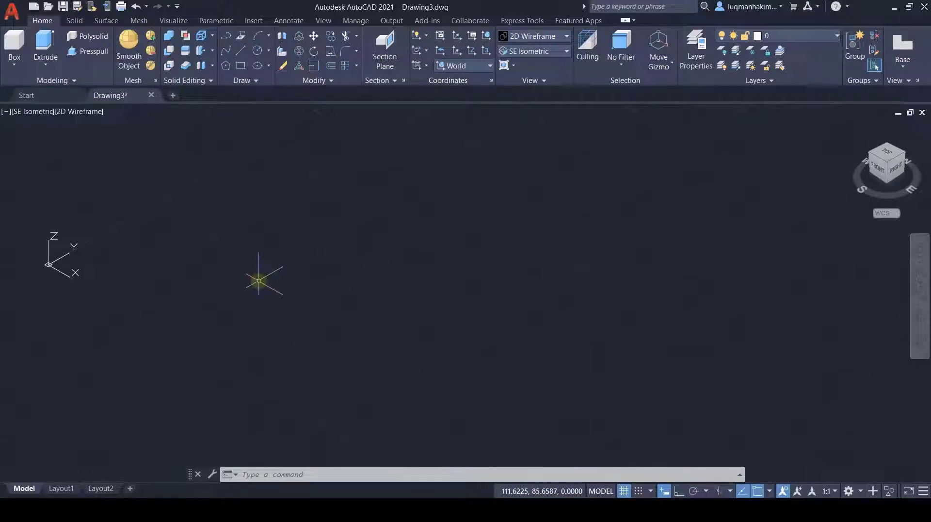
left_click(677, 491)
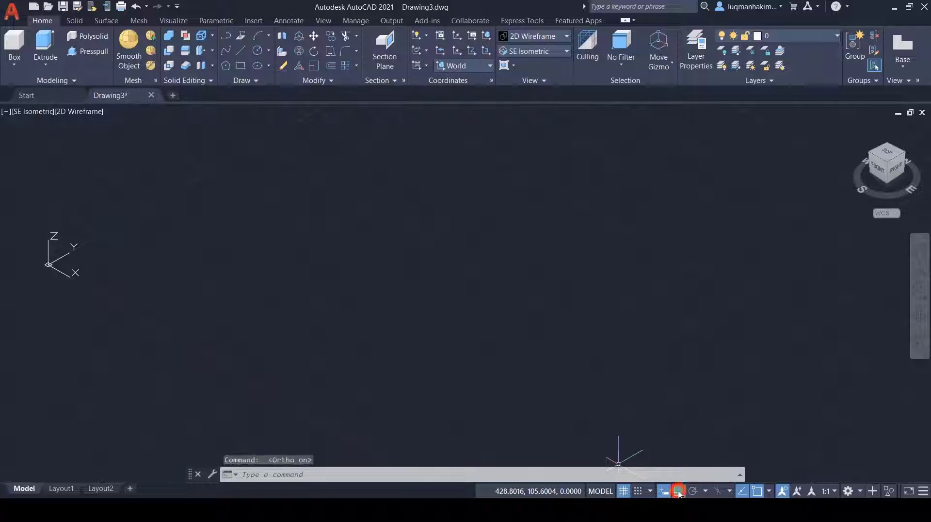
left_click(638, 491)
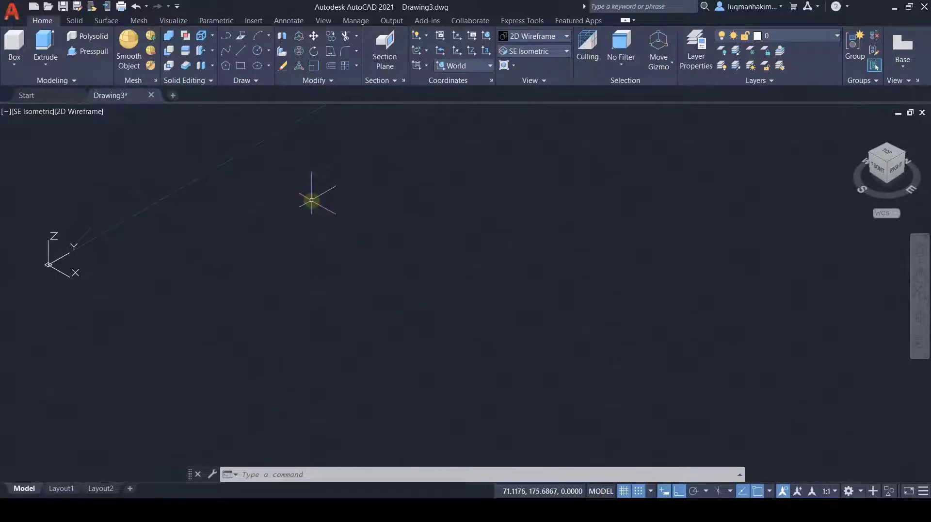
Draw a 100 by 100 mm square on the ground plane with its first corner at 50,100
left_click(241, 66)
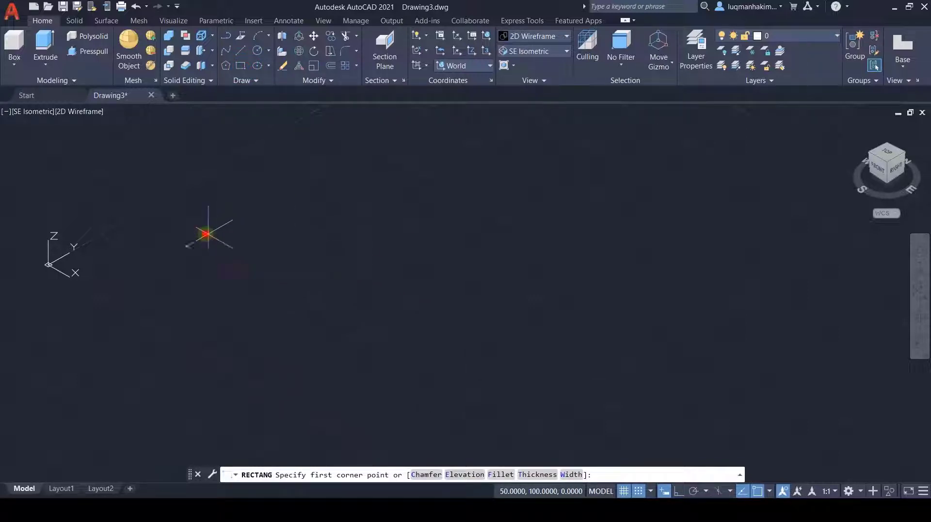
left_click(208, 233)
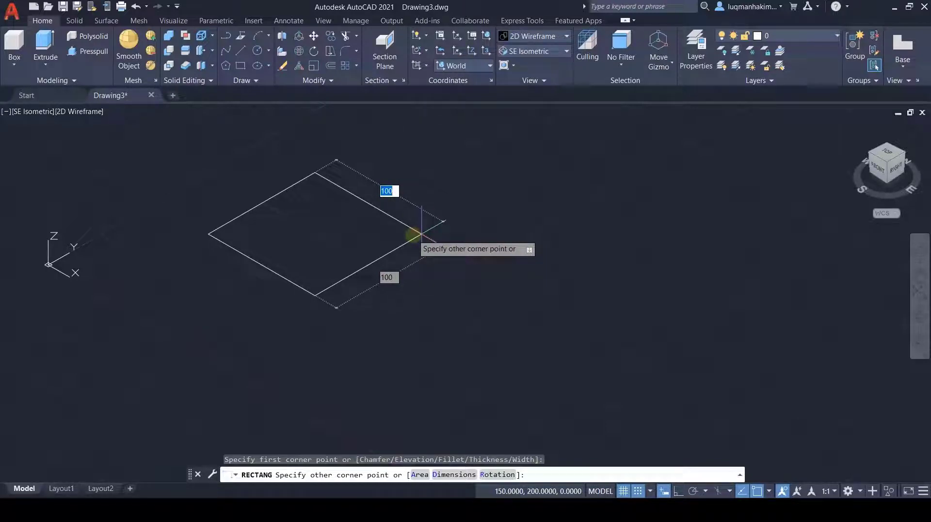
type("100")
key("Tab")
type("100")
key("Return")
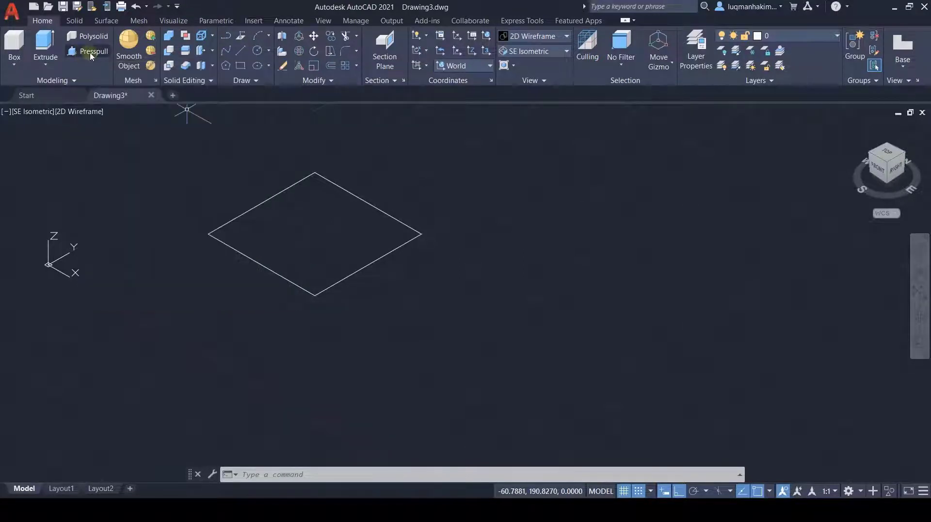
Draw an open four-segment line outline beside the square, with three 100 mm sides and a final side of about 50 mm
left_click(91, 55)
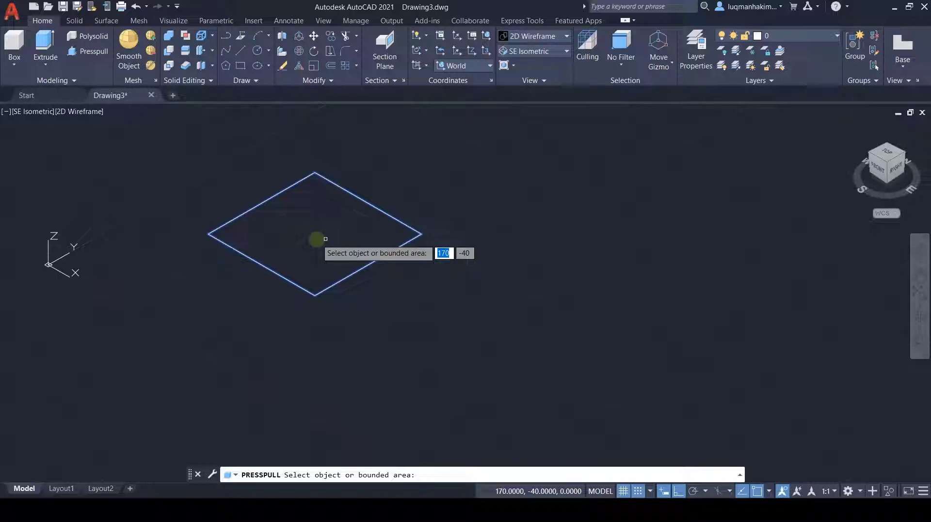
key("Escape")
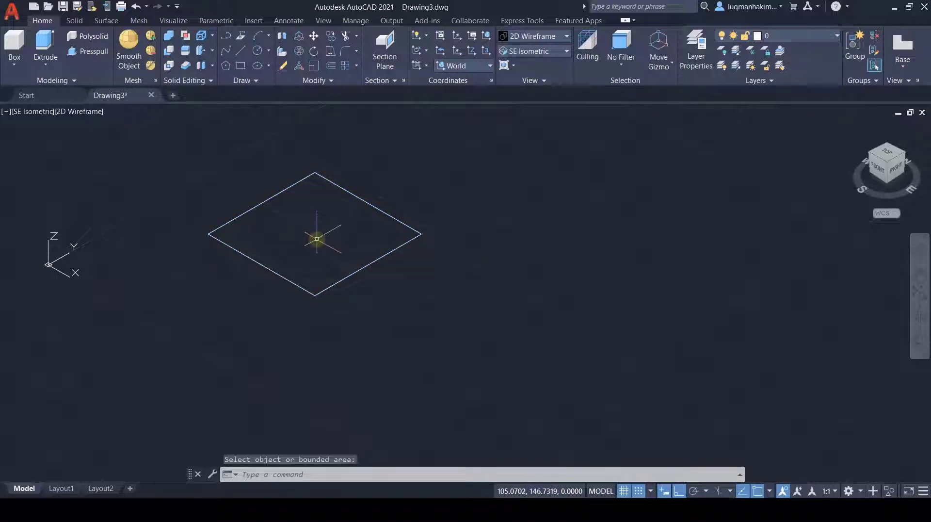
left_click(241, 51)
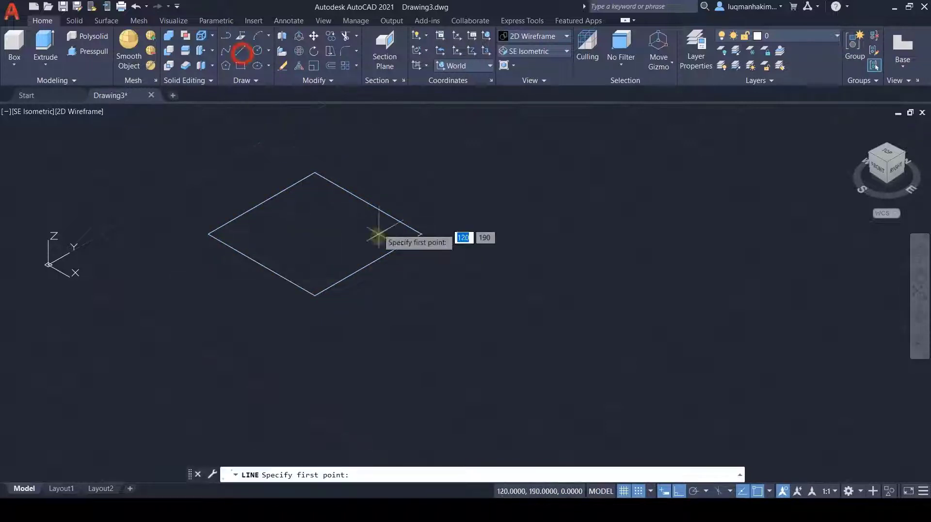
left_click(369, 326)
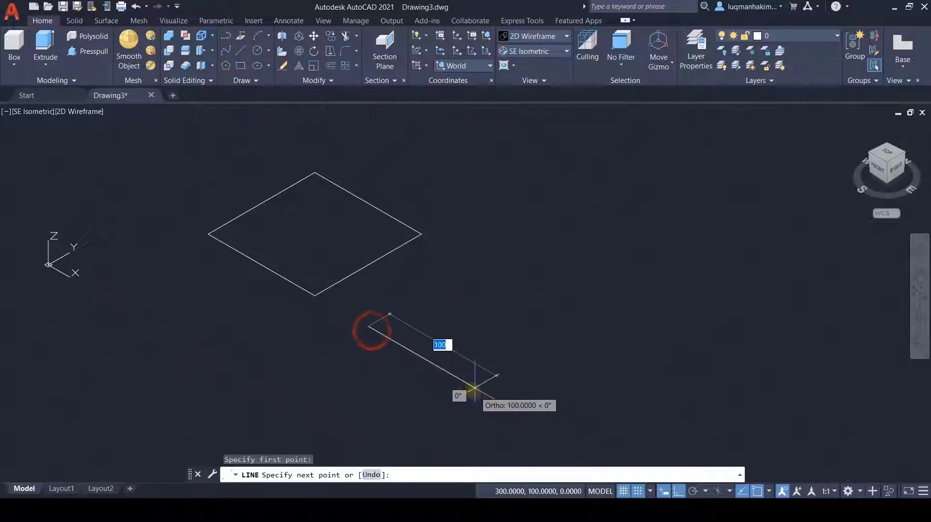
left_click(474, 388)
left_click(581, 326)
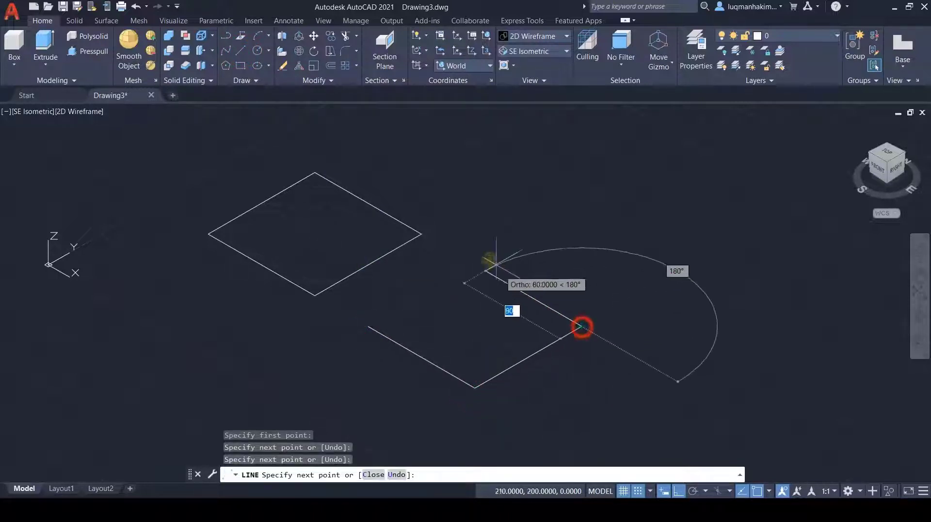
left_click(476, 264)
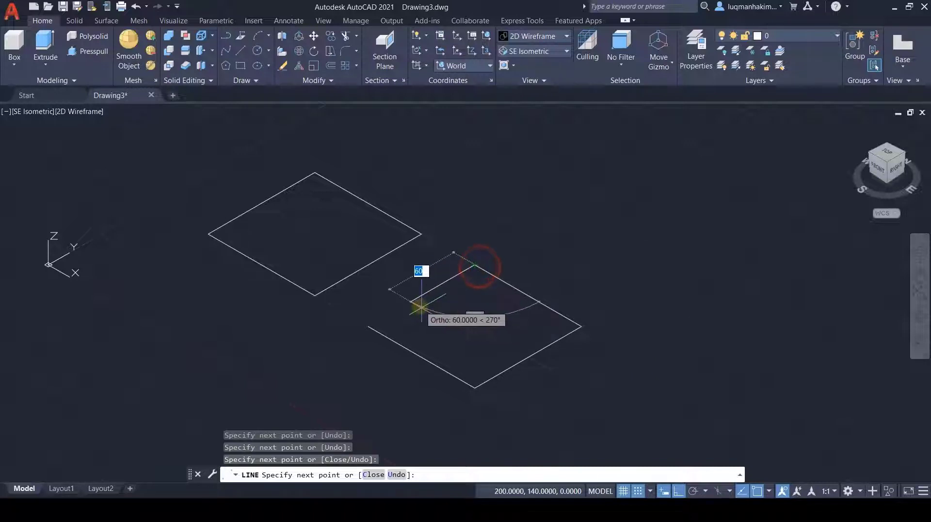
left_click(429, 296)
key("Escape")
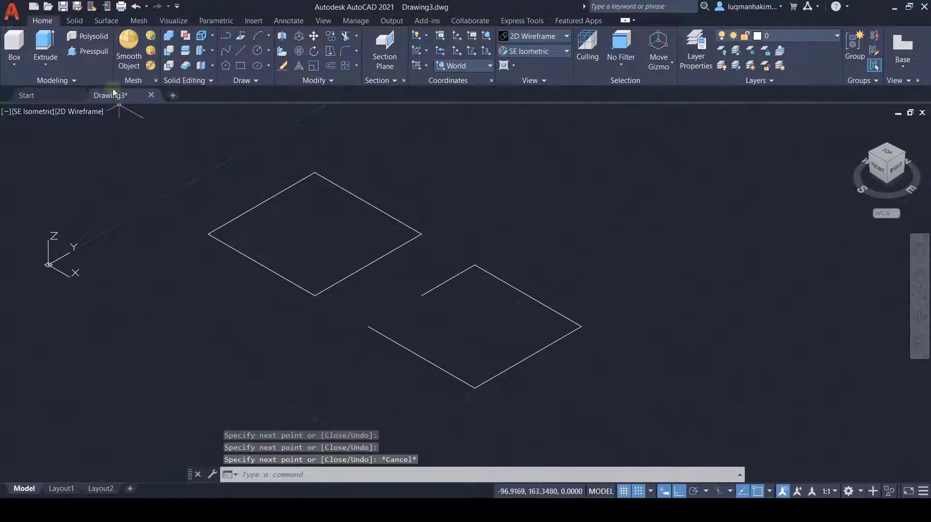
Extrude the closed square upward by 100 mm with Presspull to form a cube
left_click(89, 51)
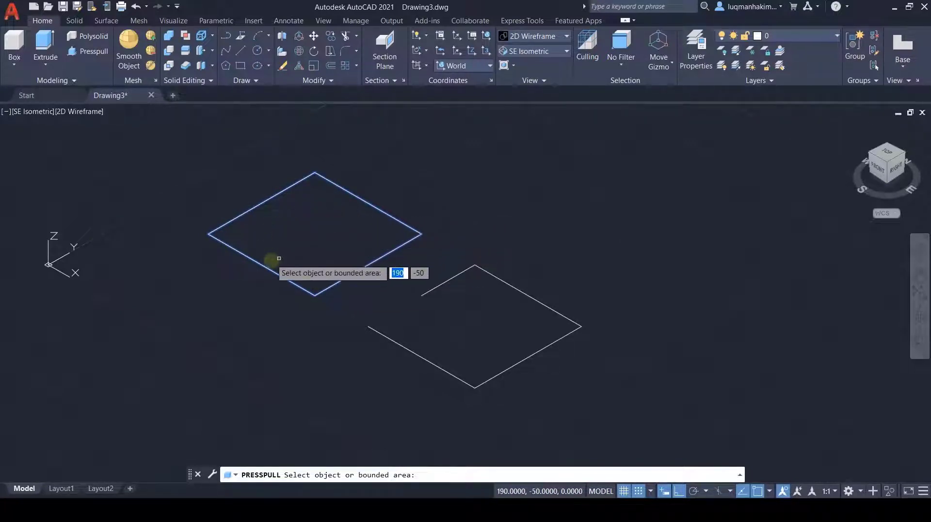
left_click(321, 234)
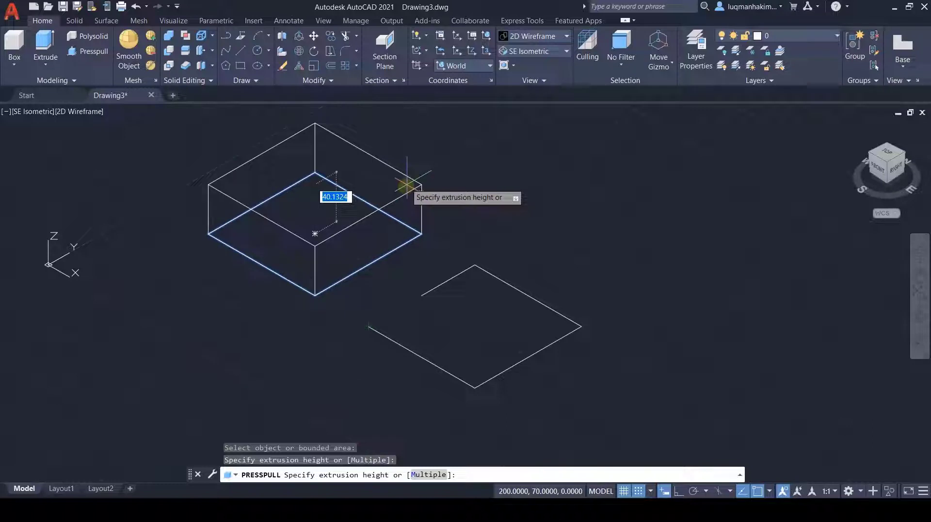
type("100")
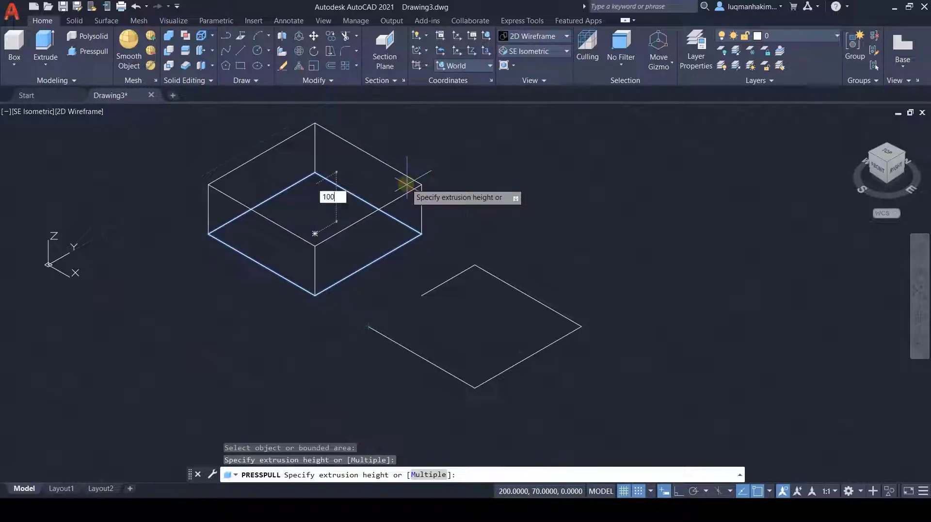
key("Return")
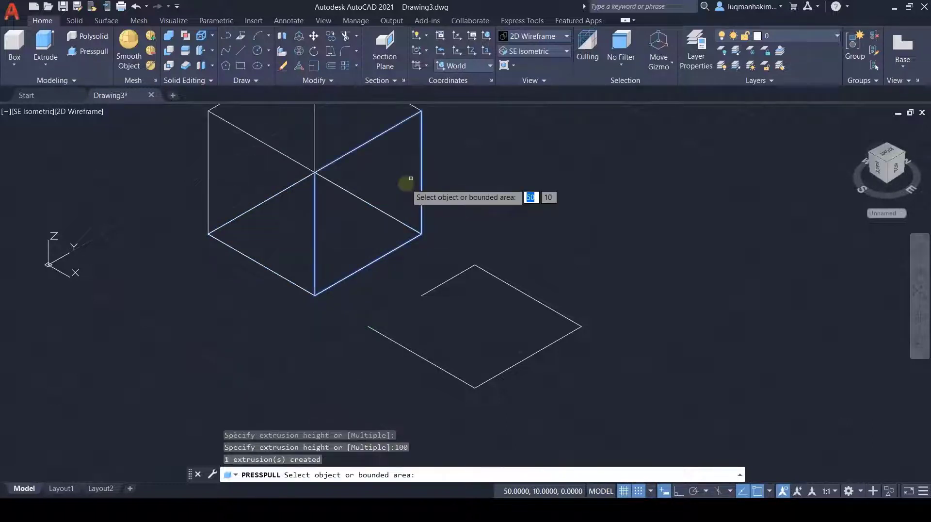
scroll(407, 185, "down", 2)
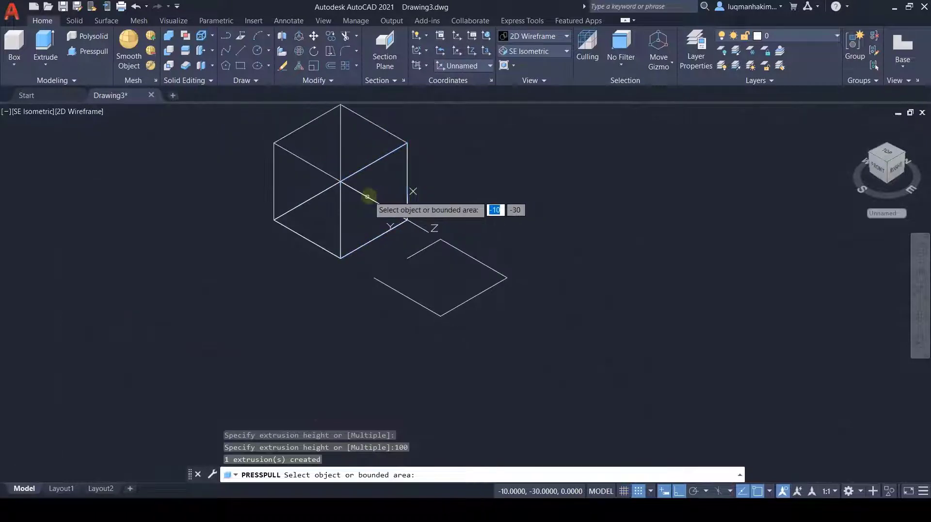
key("Return")
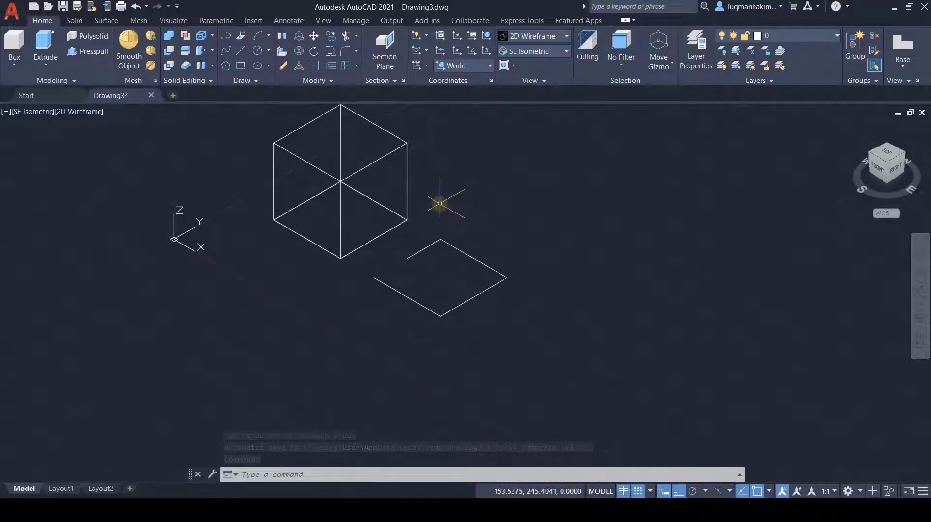
Cycle the cube's visual style through Conceptual, Shaded and Shades of Gray, ending on X-Ray
middle_click_drag(440, 204, 465, 277)
scroll(395, 267, "up", 2)
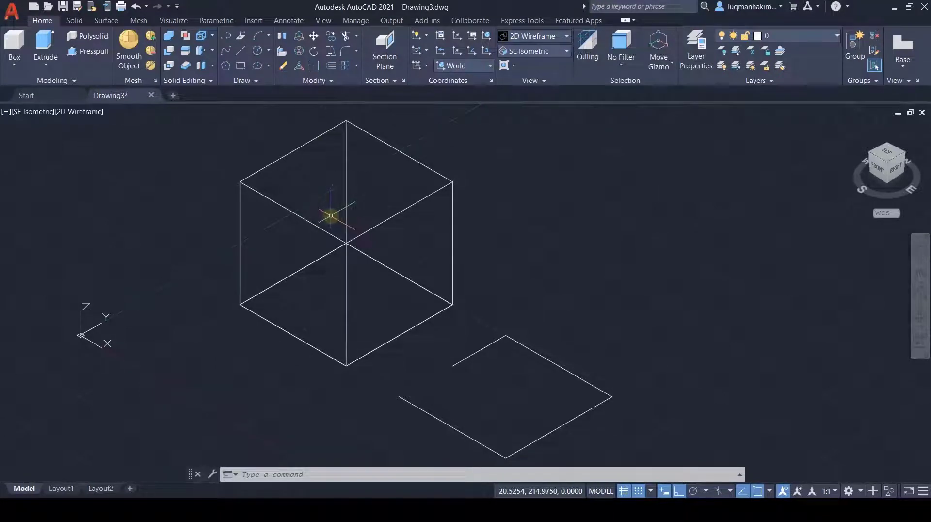
left_click(566, 39)
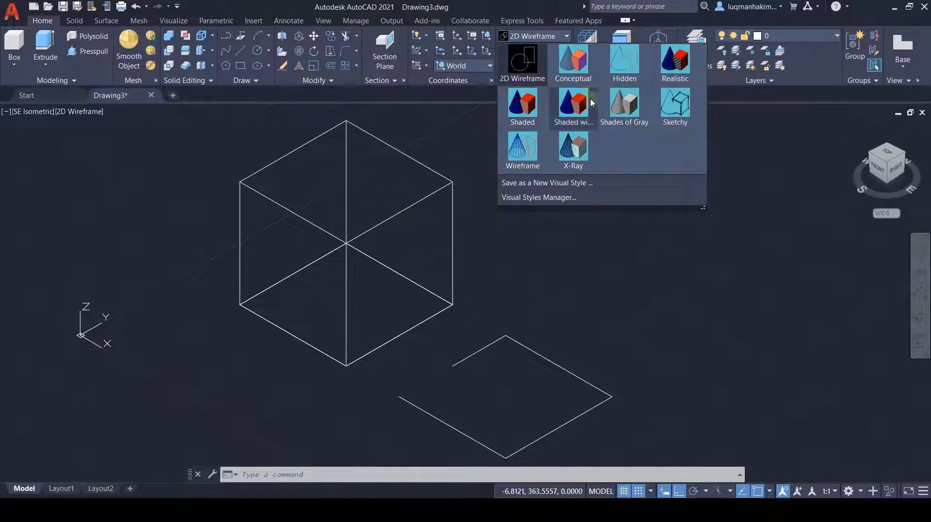
left_click(574, 64)
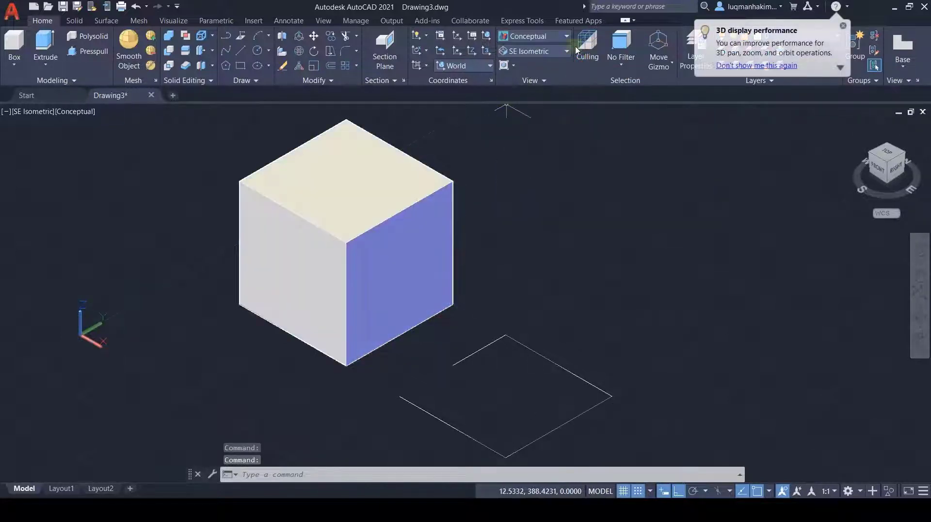
left_click(566, 36)
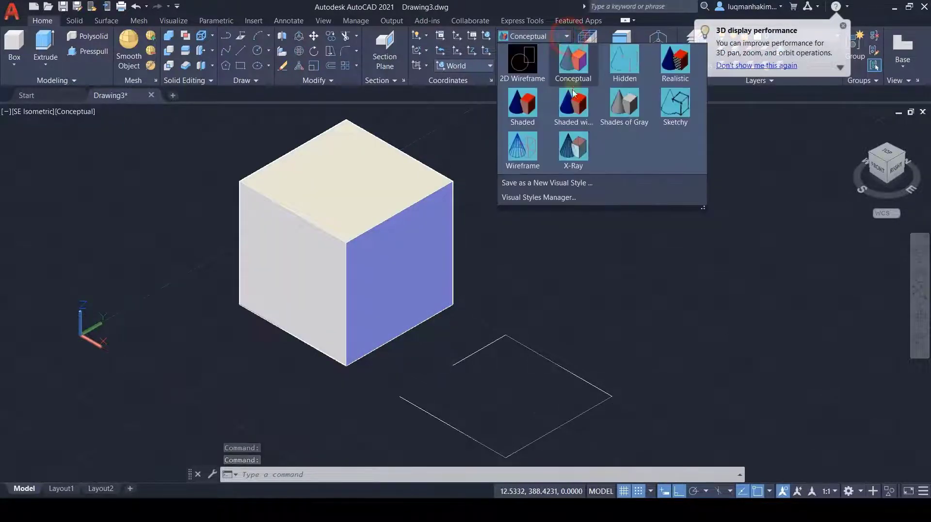
left_click(518, 110)
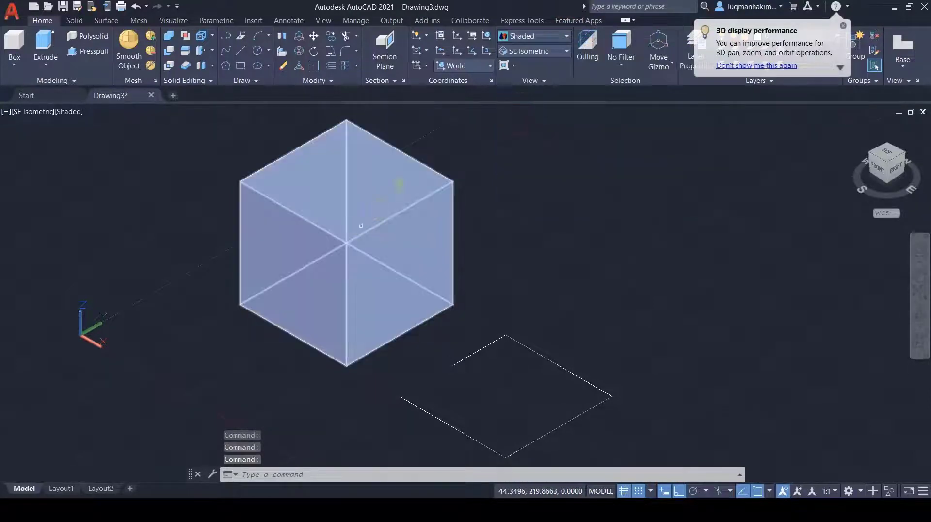
left_click(566, 36)
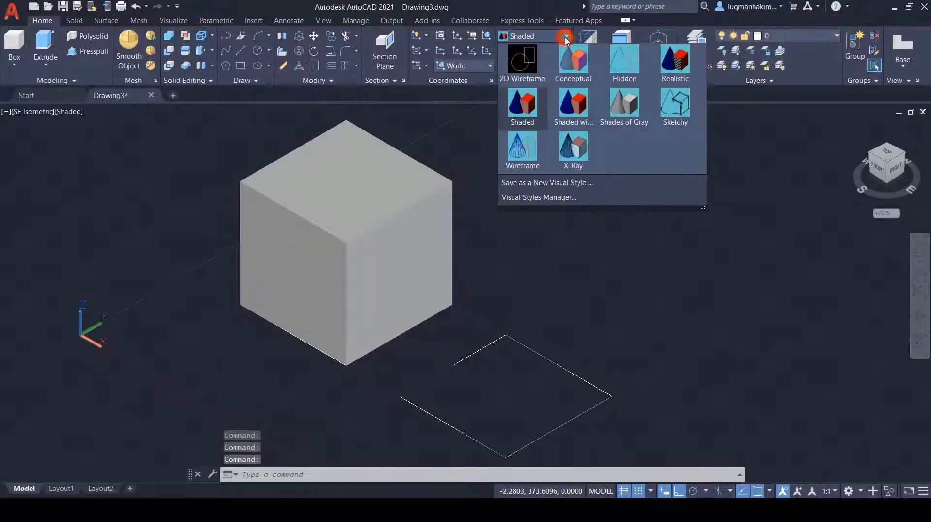
left_click(620, 114)
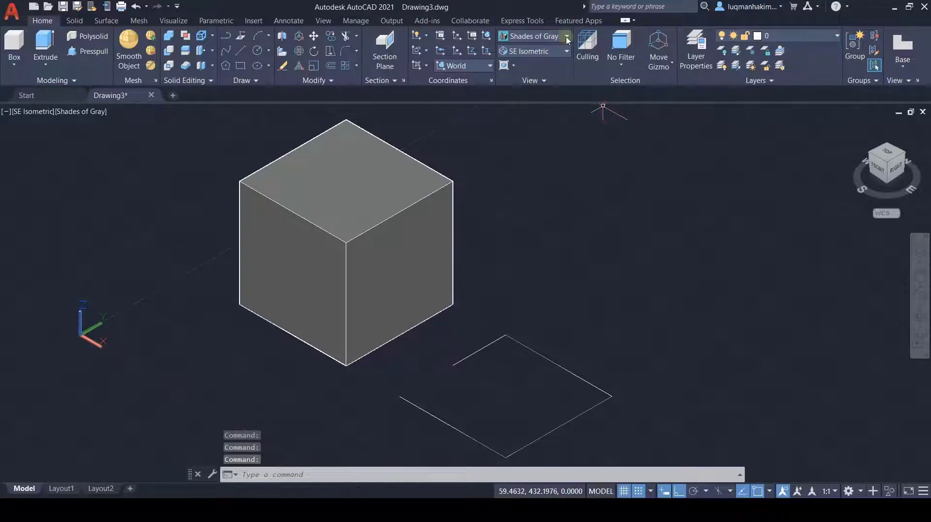
left_click(566, 38)
left_click(569, 141)
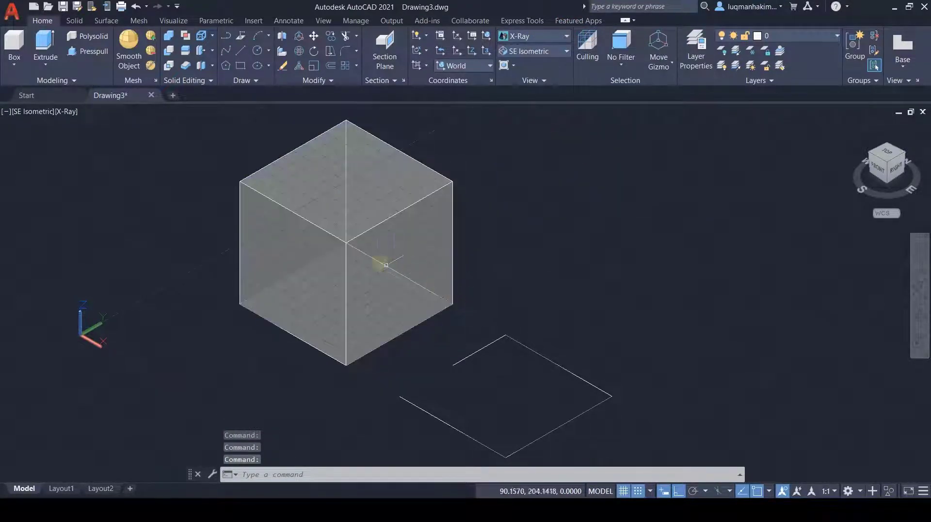
Change the cube's visual style to Shades of Gray and leave nothing selected
left_click(368, 257)
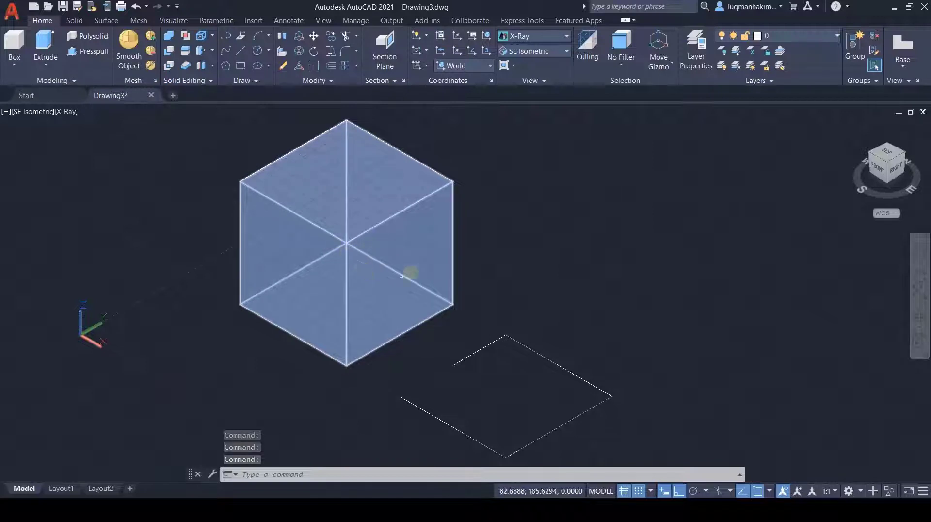
key("Escape")
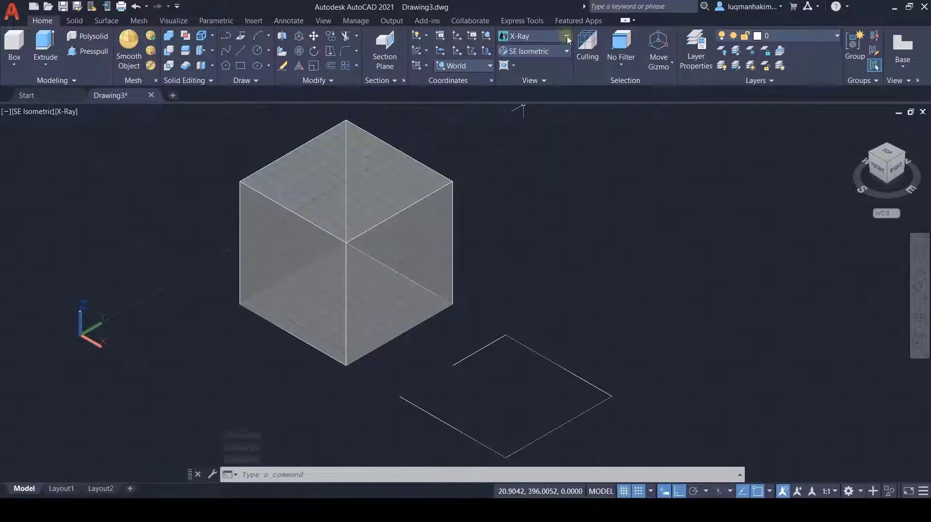
left_click(566, 36)
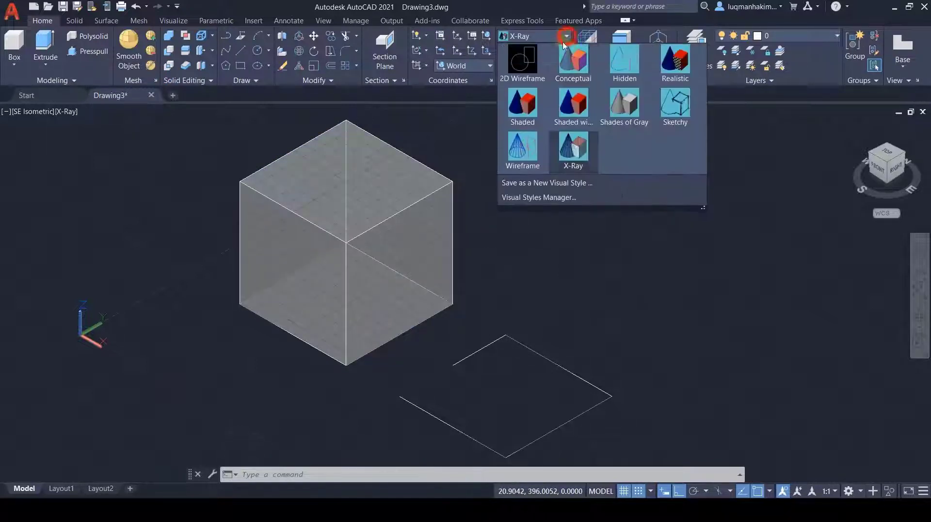
left_click(622, 110)
left_click(620, 105)
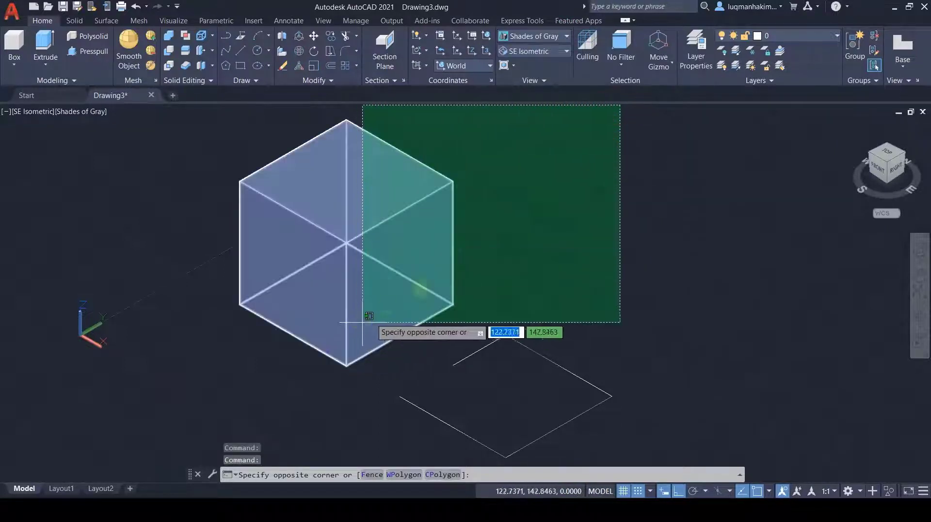
left_click(505, 250)
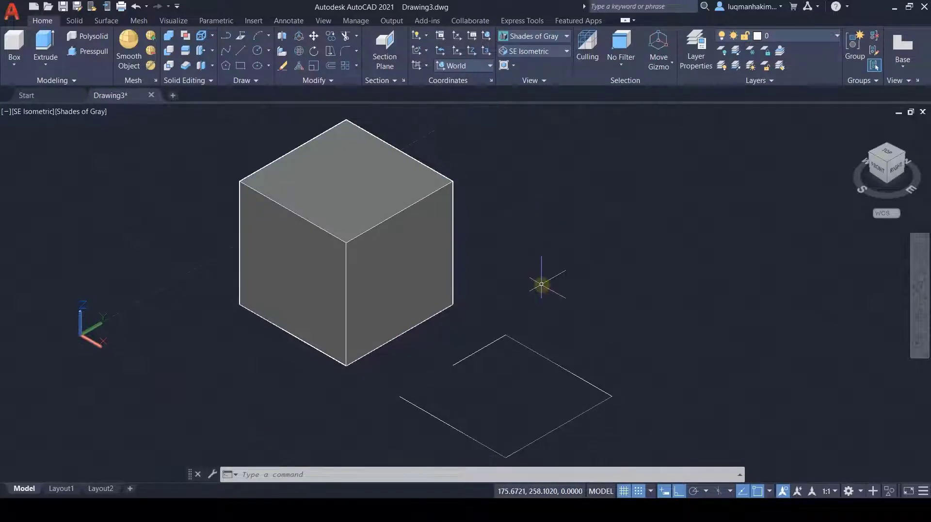
Erase all four lines of the open outline beside the cube
left_click(495, 339)
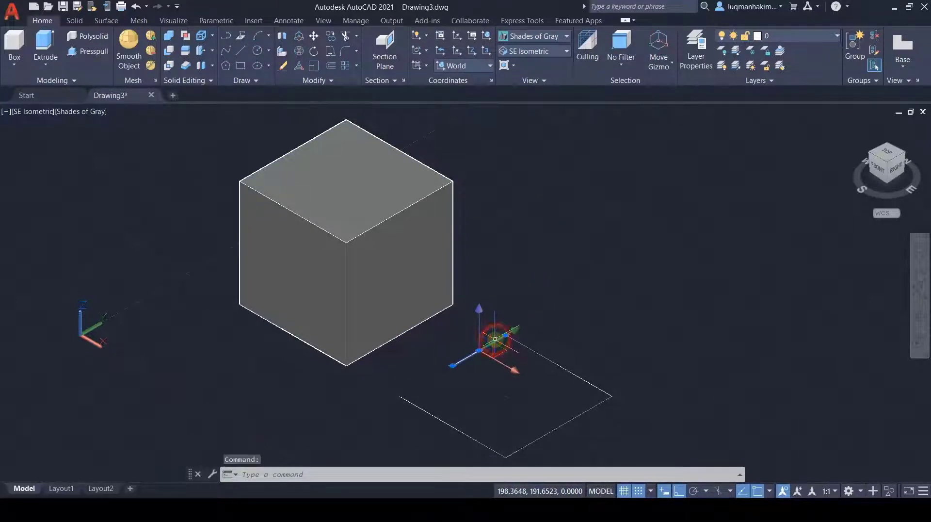
key("Delete")
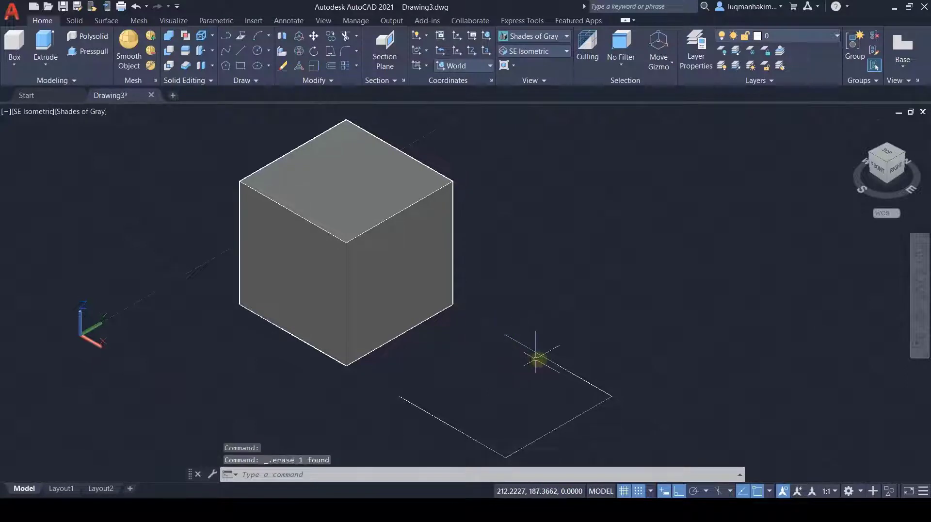
left_click(551, 360)
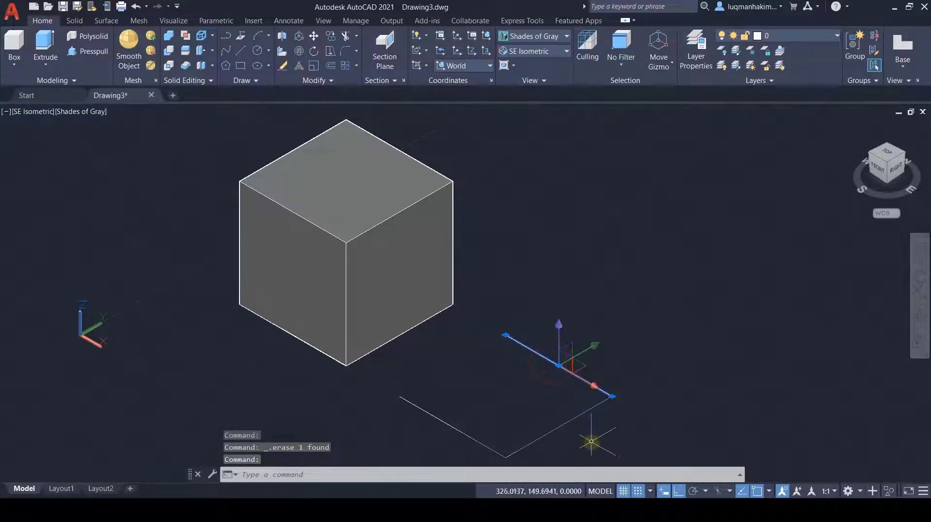
mouse_move(593, 436)
left_mouse_down()
mouse_move(522, 427)
mouse_move(479, 442)
left_mouse_up()
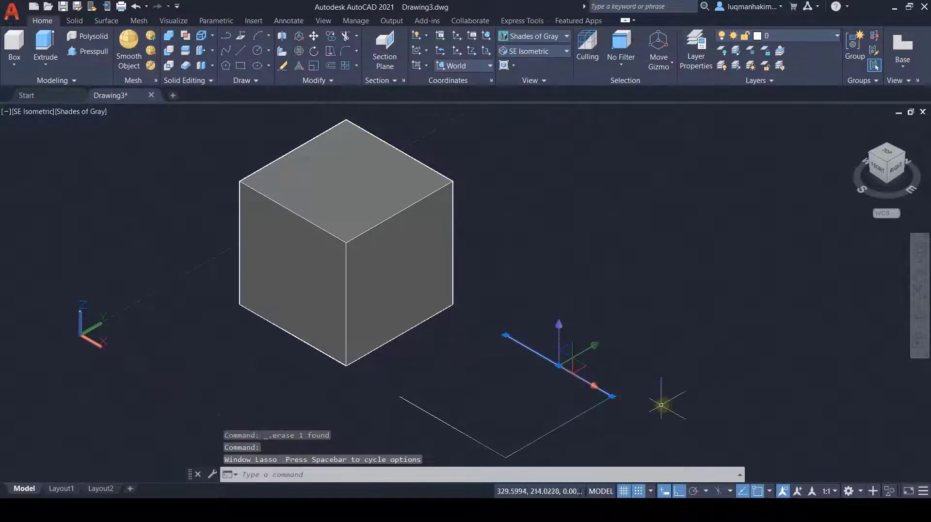
mouse_move(658, 401)
left_mouse_down()
mouse_move(453, 427)
mouse_move(432, 407)
mouse_move(545, 355)
left_mouse_up()
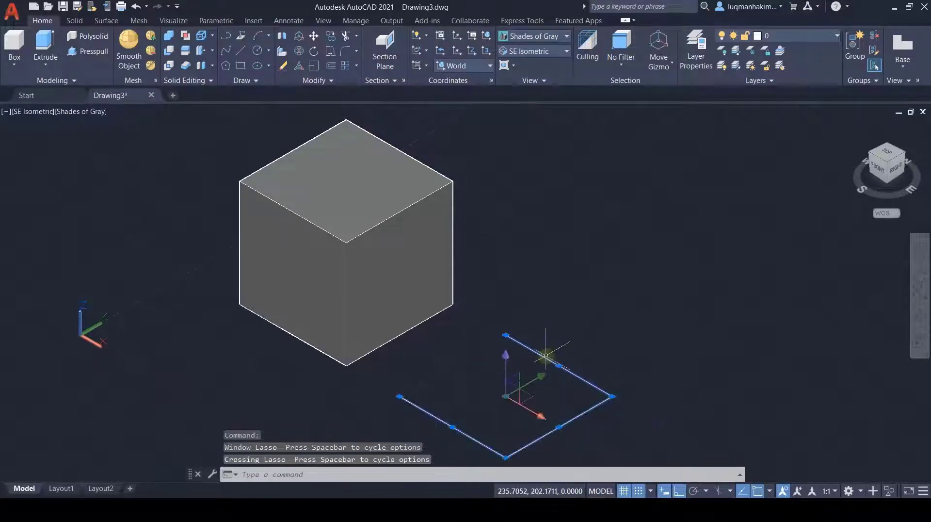
key("Delete")
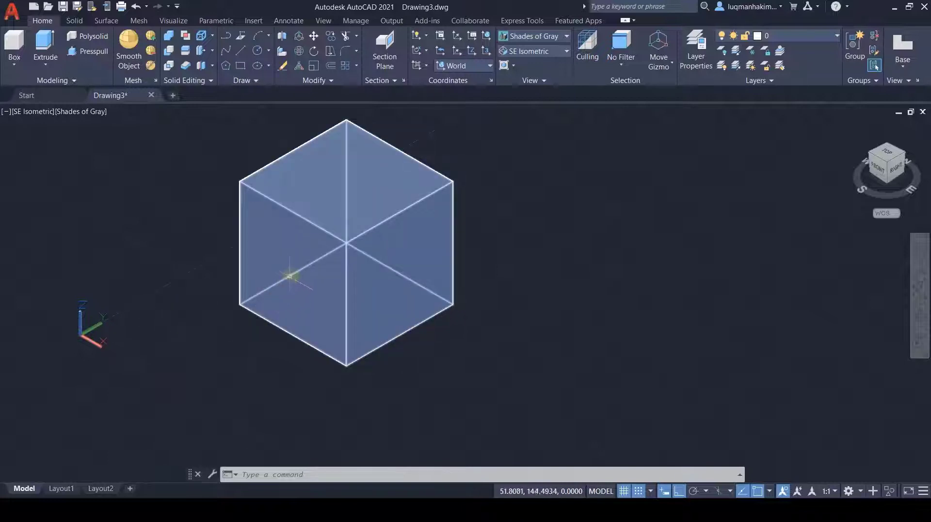
Add the Dynamic UCS toggle to the status bar and have Dynamic UCS switched on
mouse_move(294, 283)
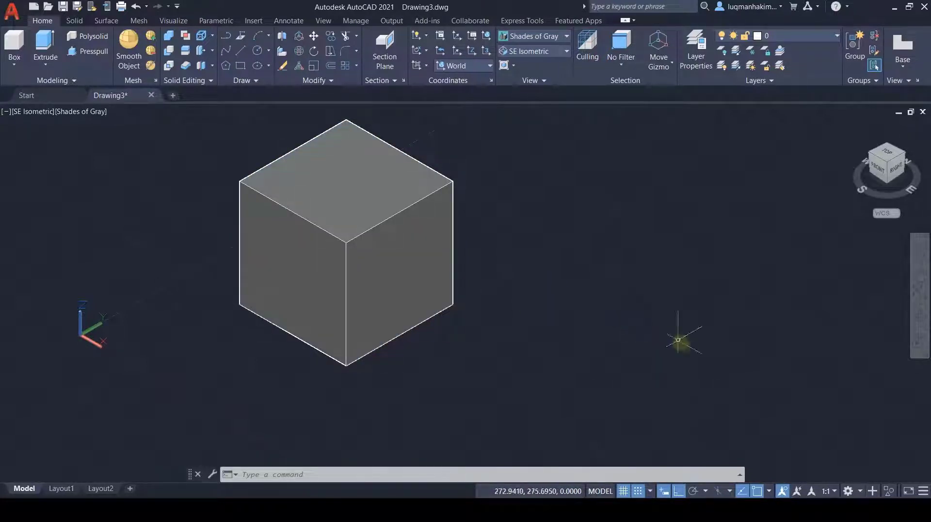
left_click(924, 491)
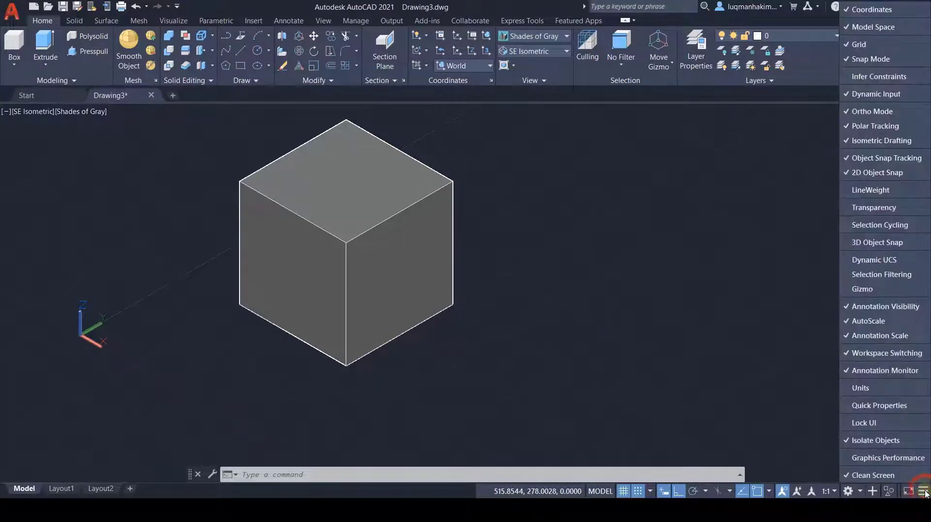
left_click(865, 262)
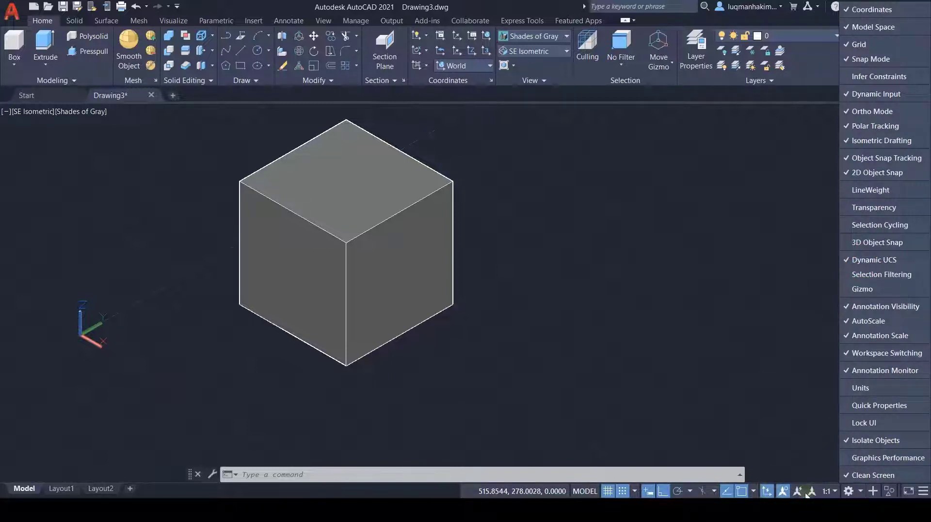
left_click(914, 492)
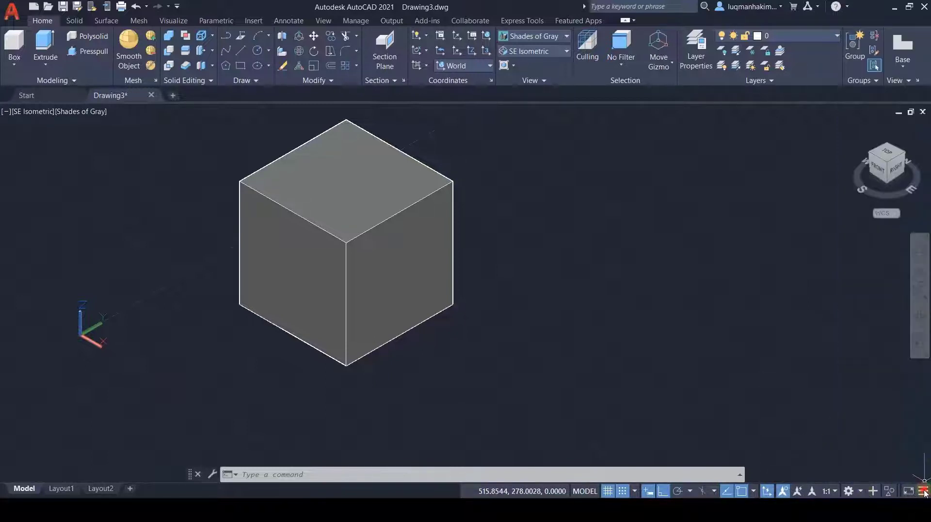
left_click(766, 492)
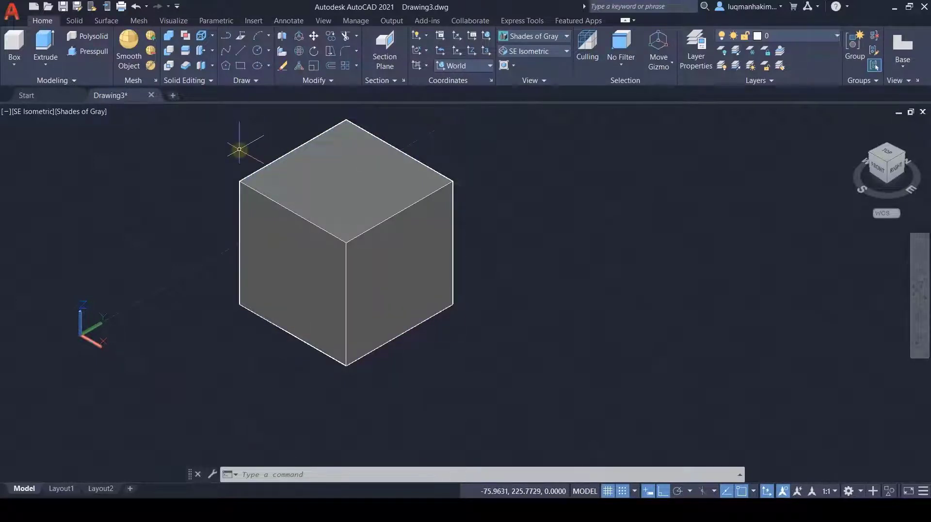
Draw a circle of radius 30 mm at the centre of the cube's top face, checking the active object snaps
left_click(259, 51)
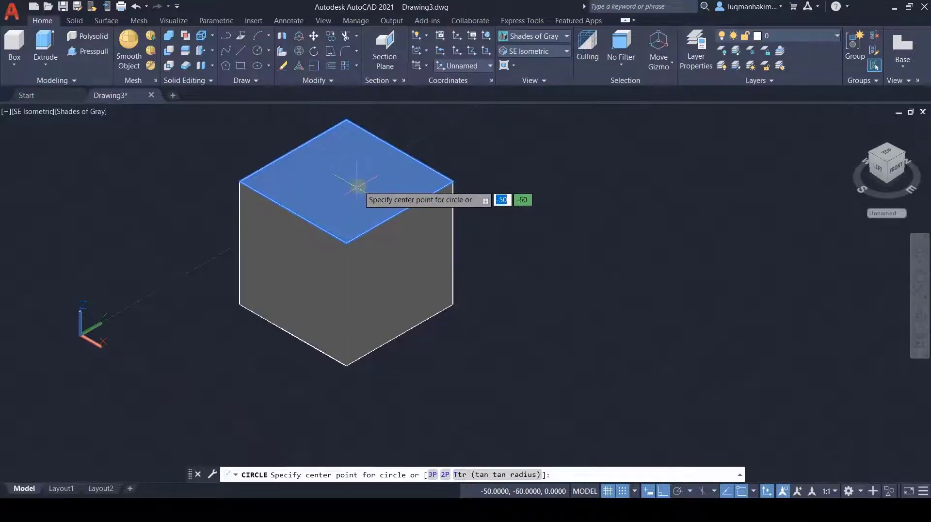
left_click(755, 491)
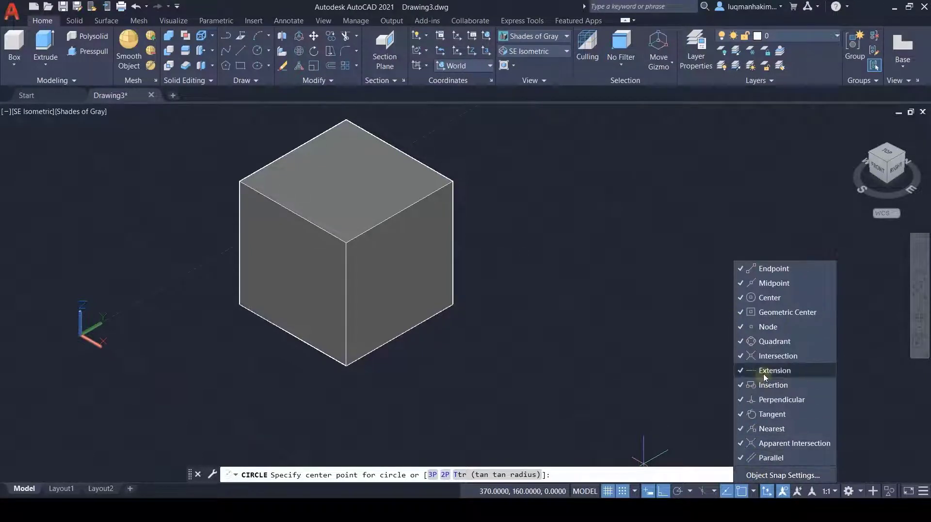
left_click(751, 491)
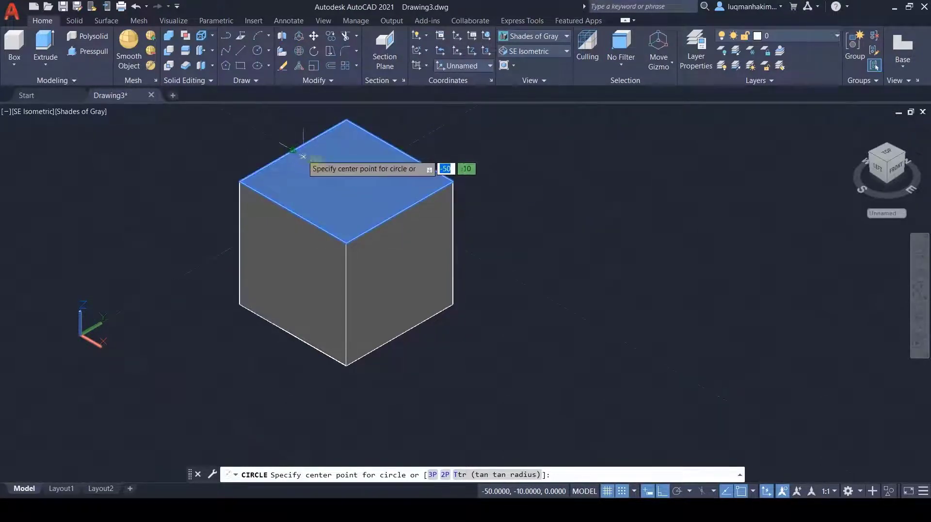
left_click(346, 182)
key("BackSpace")
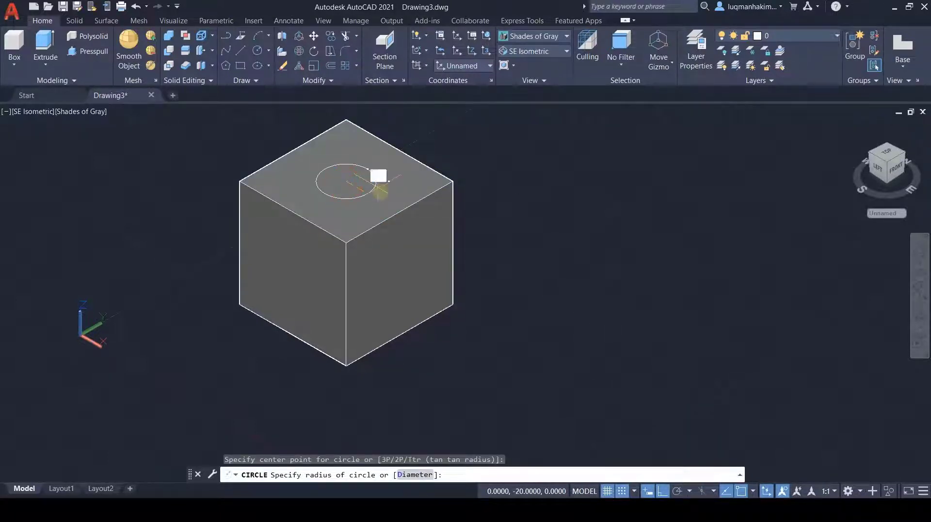
type("30")
key("Return")
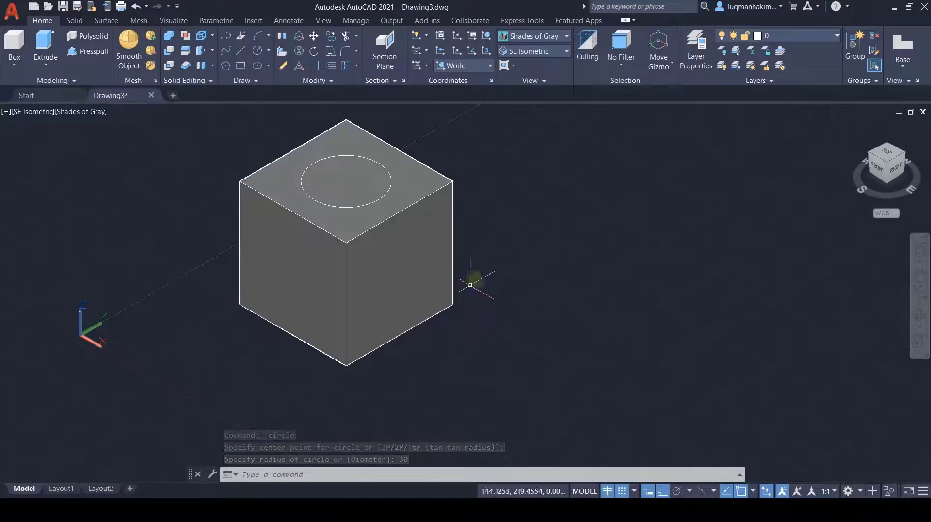
Switch Dynamic UCS off and back on to try out its toggle
left_click(260, 51)
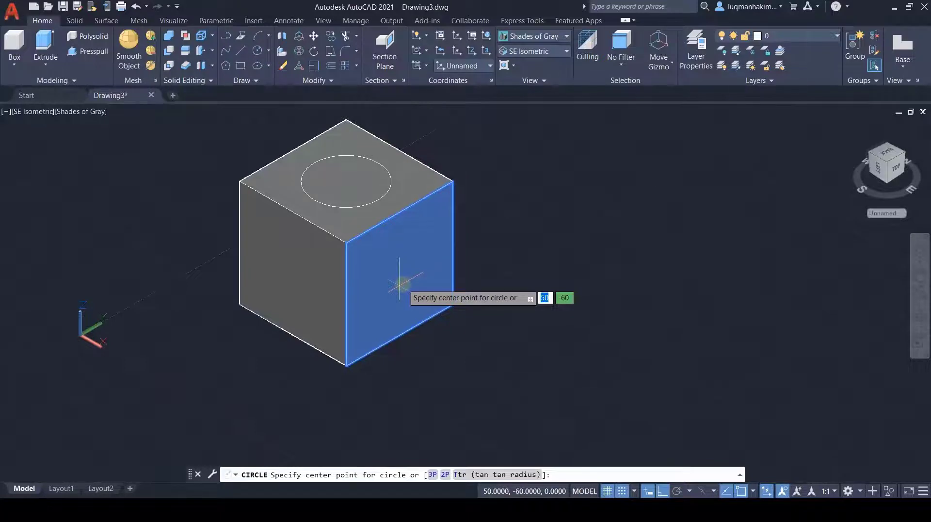
key("Escape")
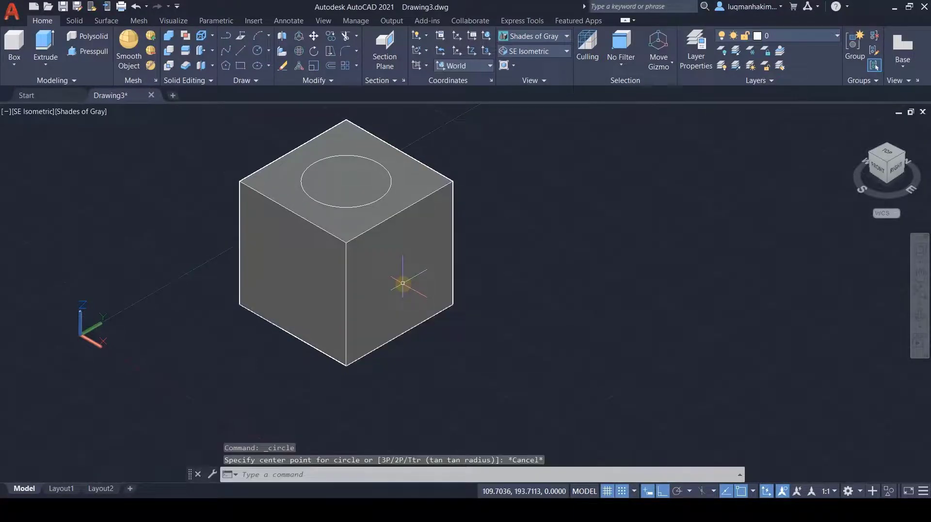
left_click(765, 493)
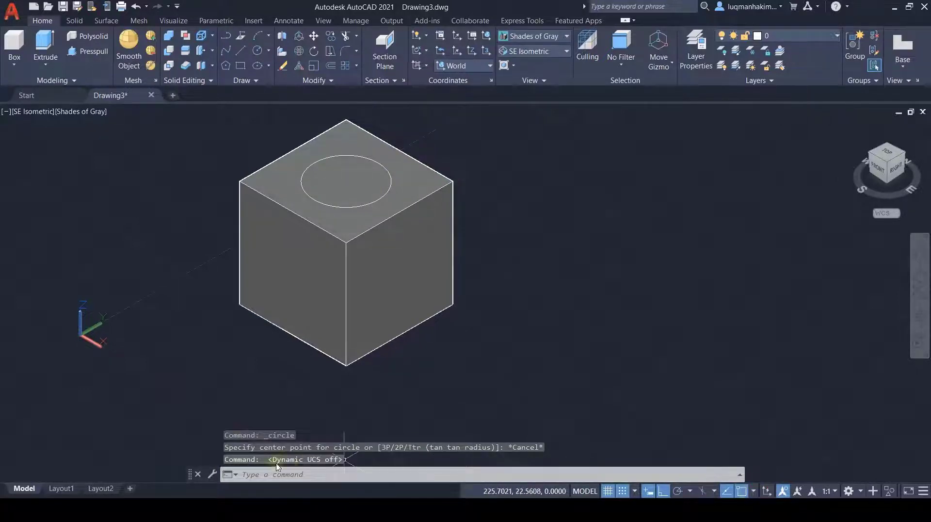
left_click(768, 492)
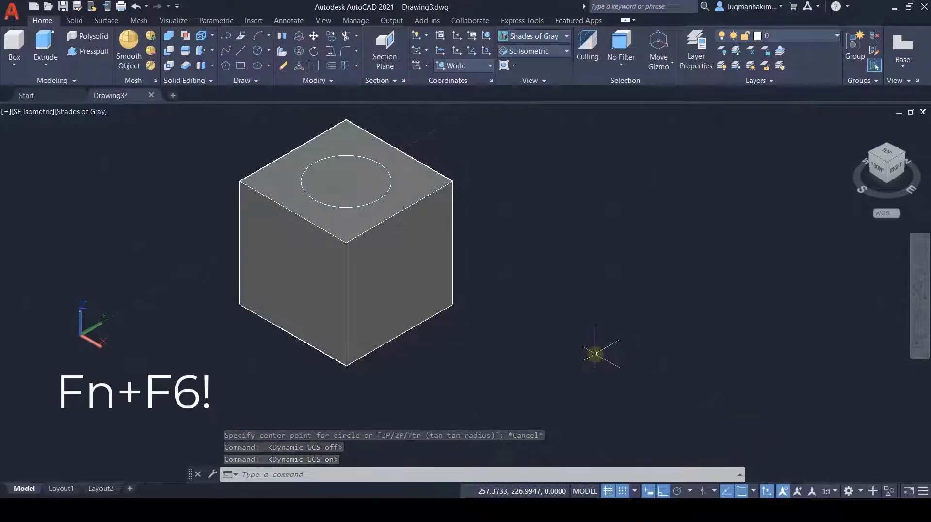
key("F6")
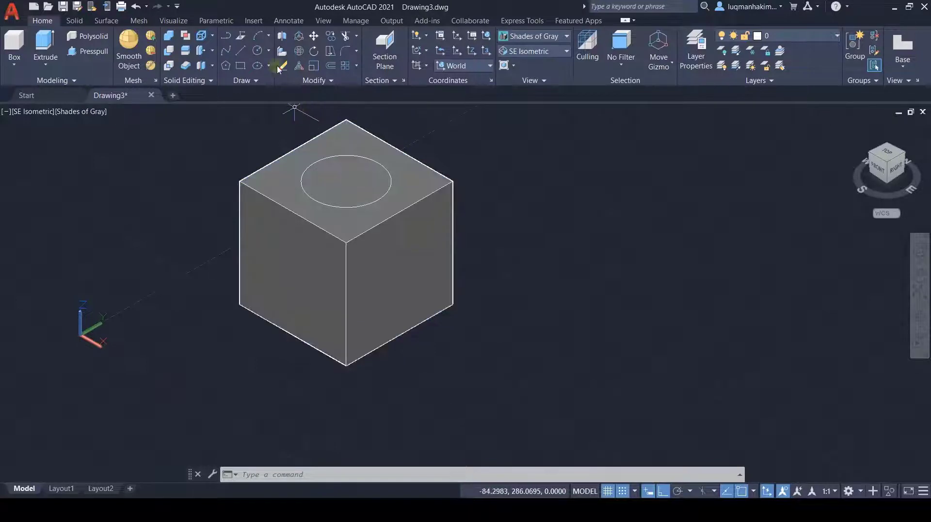
Draw a circle of radius 30 mm at the centre of the cube's right face
left_click(258, 52)
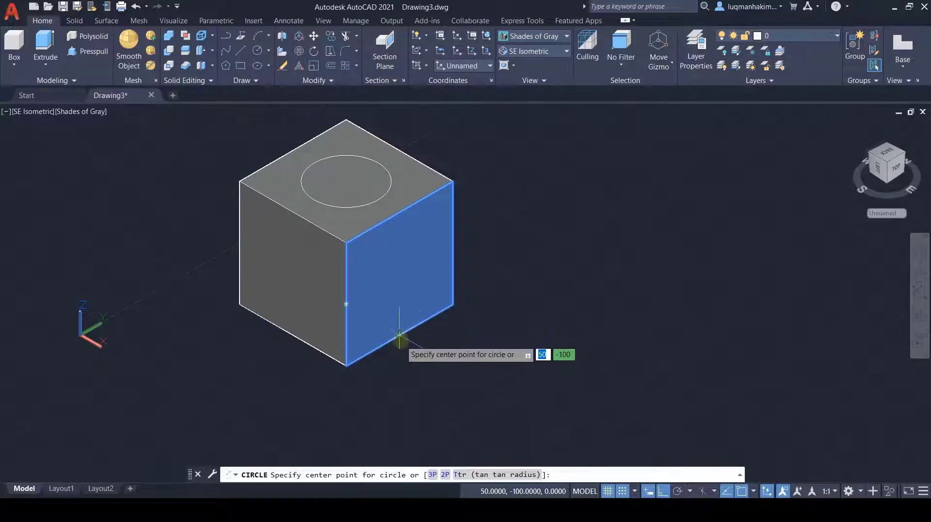
left_click(399, 275)
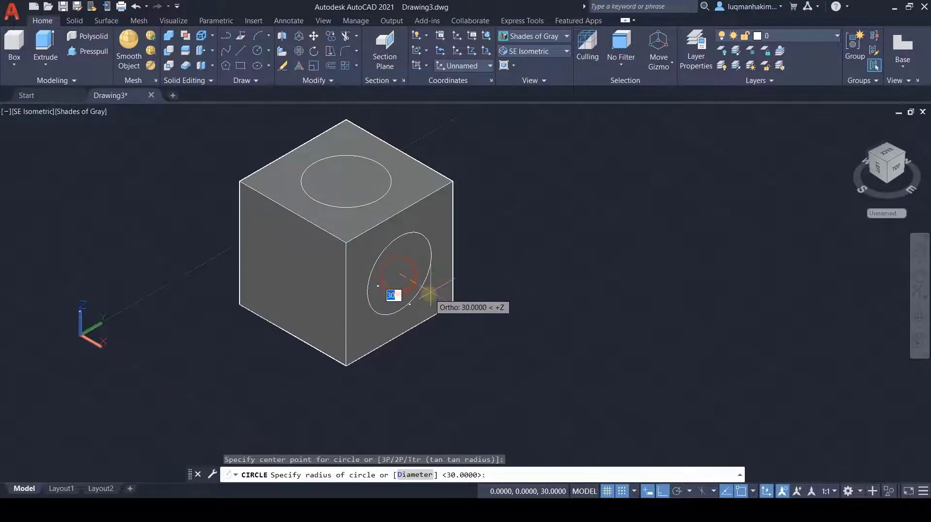
key("Return")
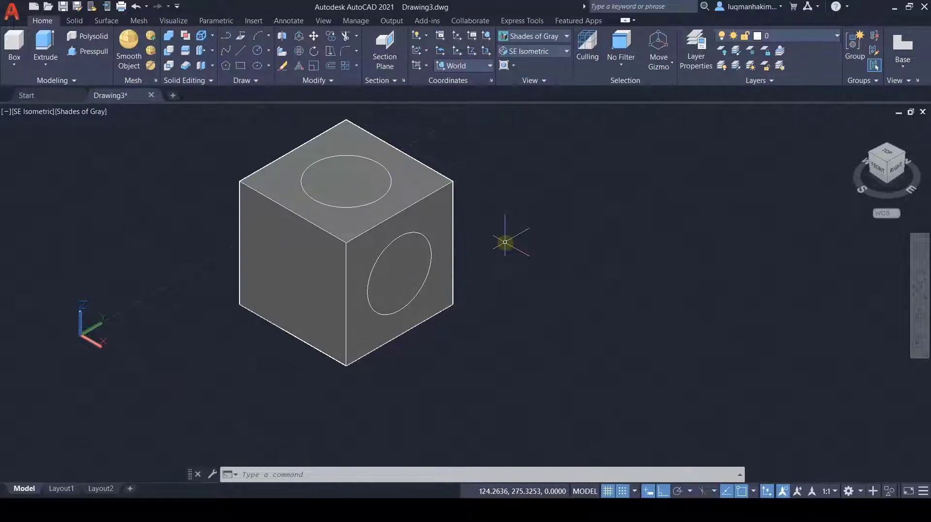
Draw a circle of radius 30 mm at the centre of the cube's front face and leave nothing selected
left_click(255, 50)
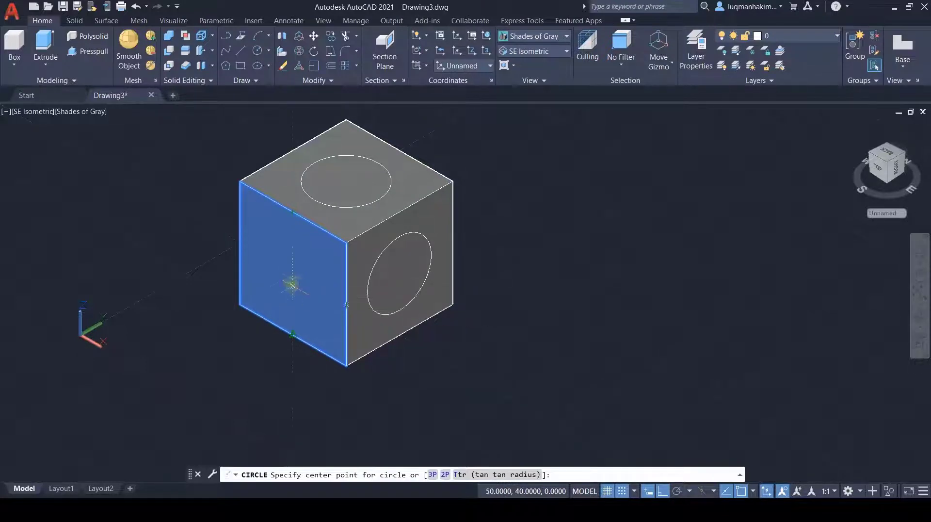
left_click(293, 273)
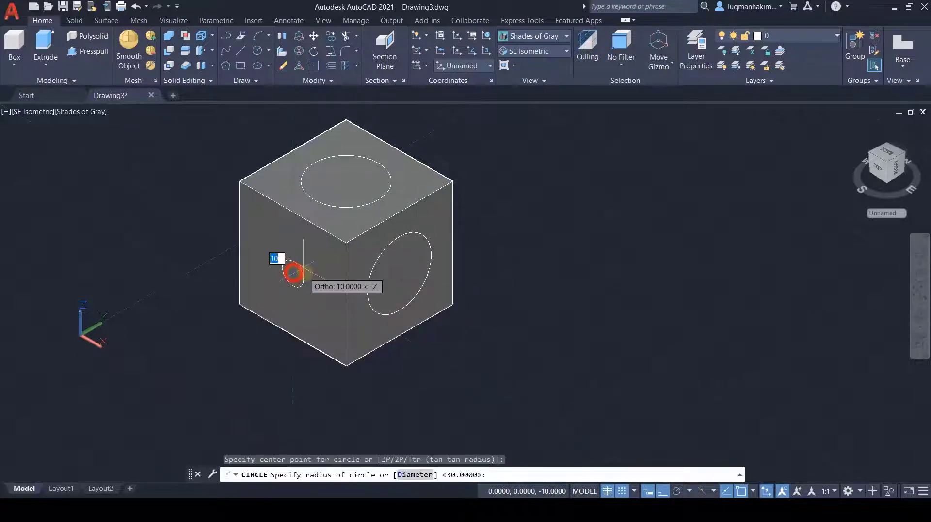
type("30")
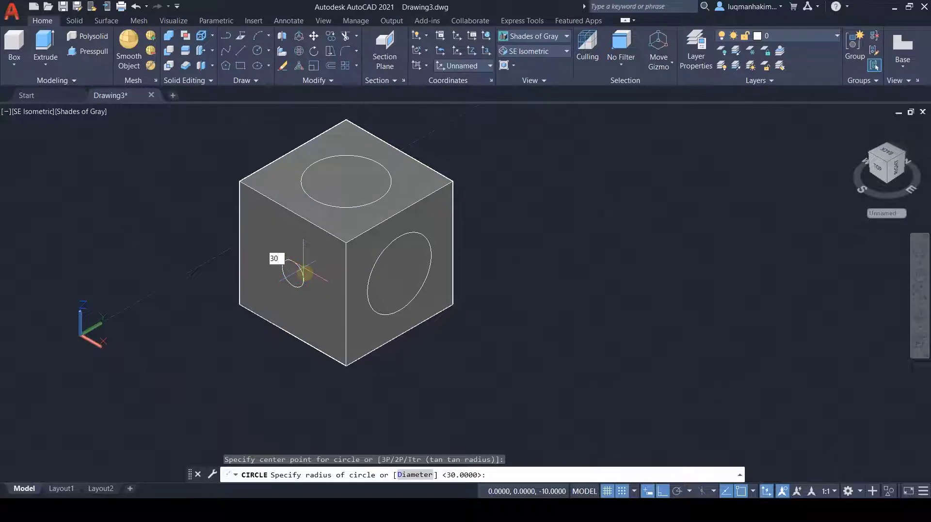
key("Return")
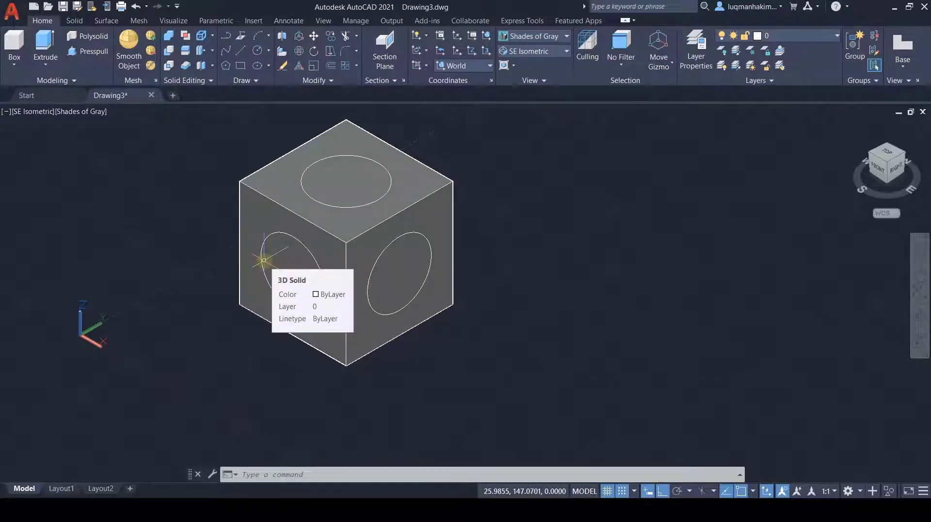
left_click(261, 274)
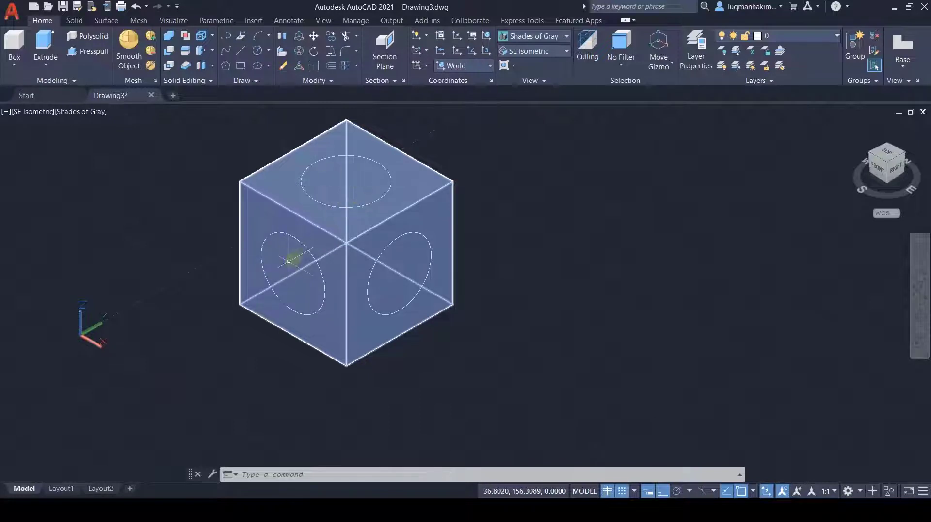
key("Escape")
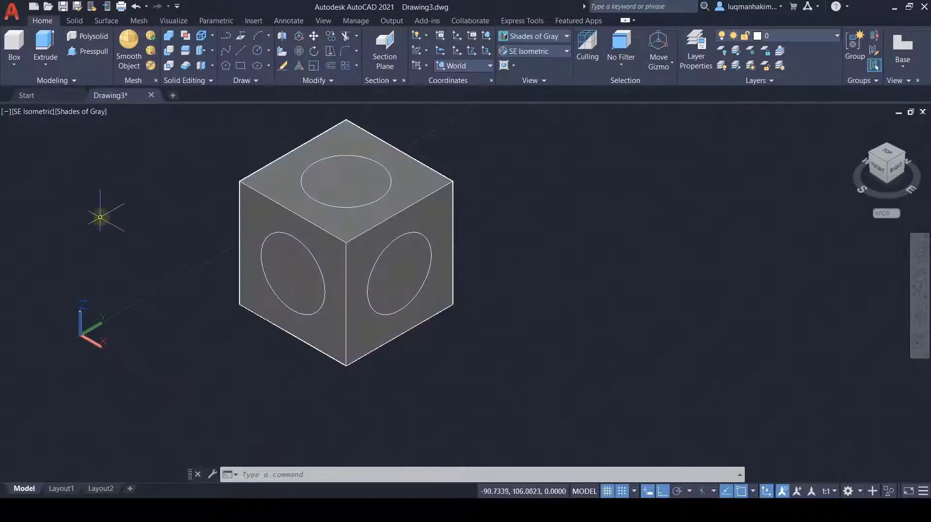
Presspull the circles on the cube's top and right faces 100 mm inward to cut holes through the cube
left_click(82, 57)
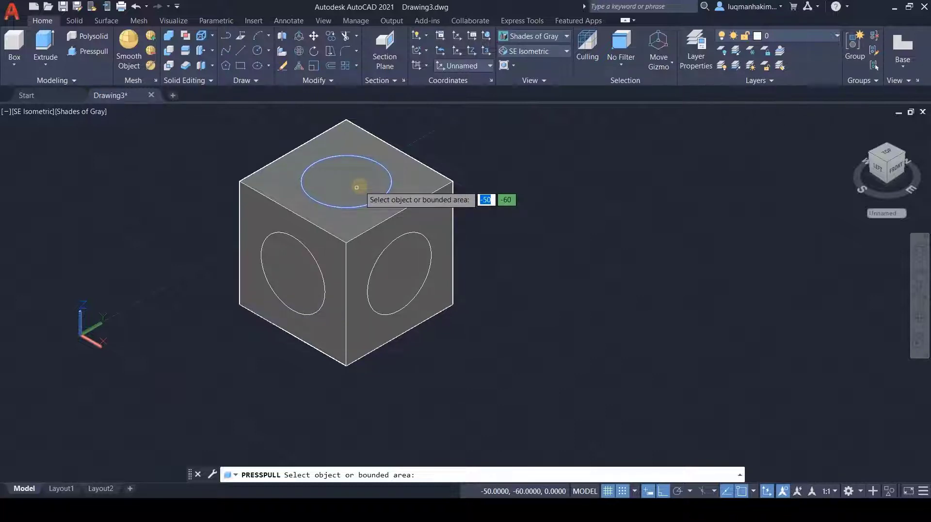
left_click(346, 181)
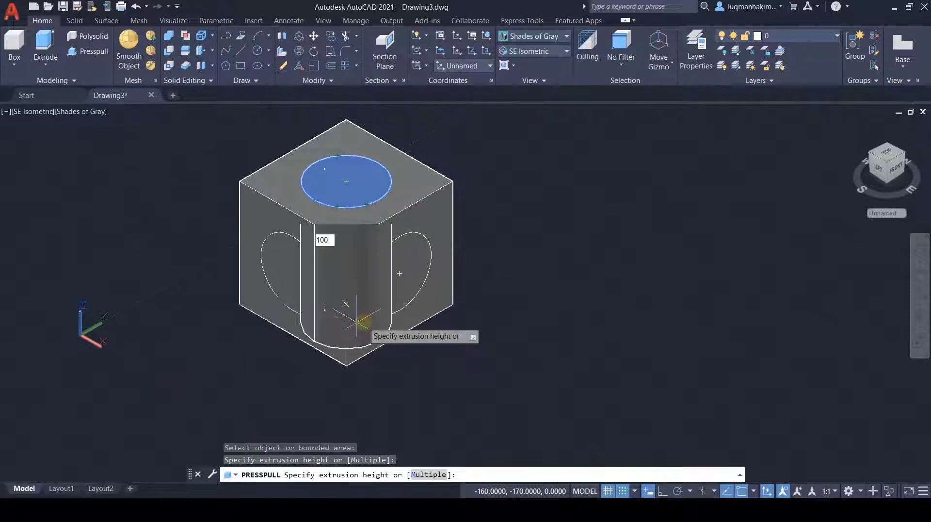
key("Return")
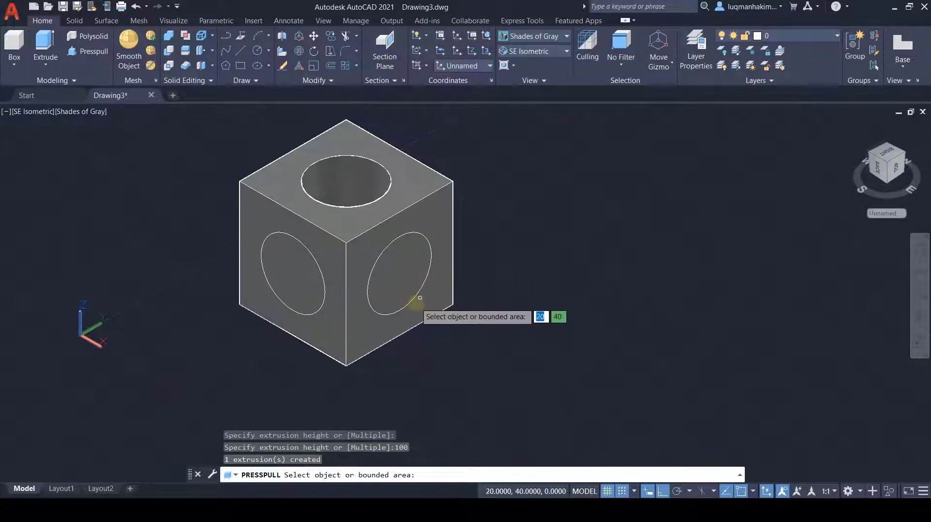
left_click(409, 278)
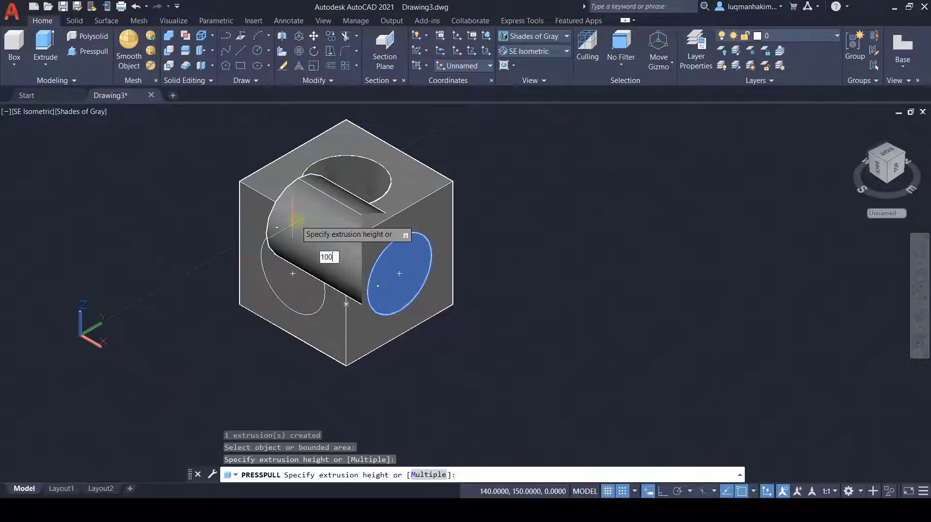
key("Return")
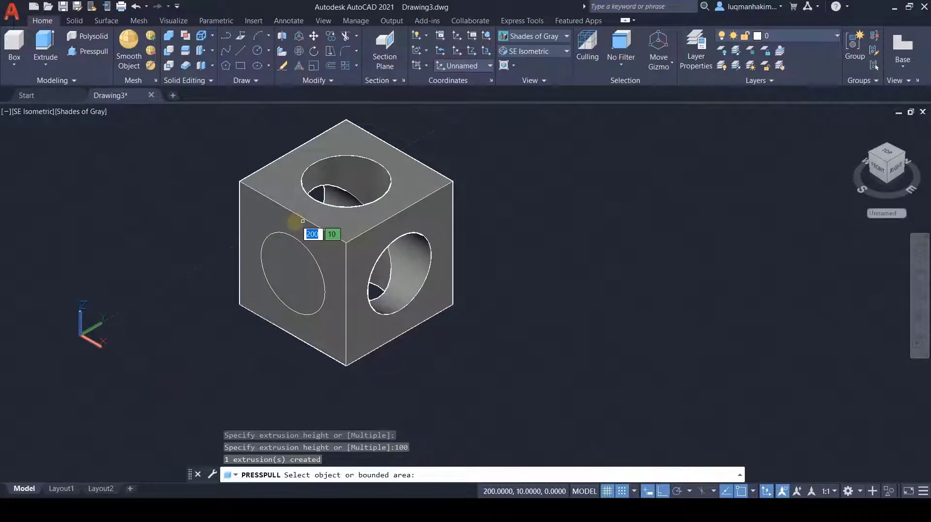
Presspull the circle on the cube's front face 100 mm inward to cut a through hole, and finish the command
left_click(293, 273)
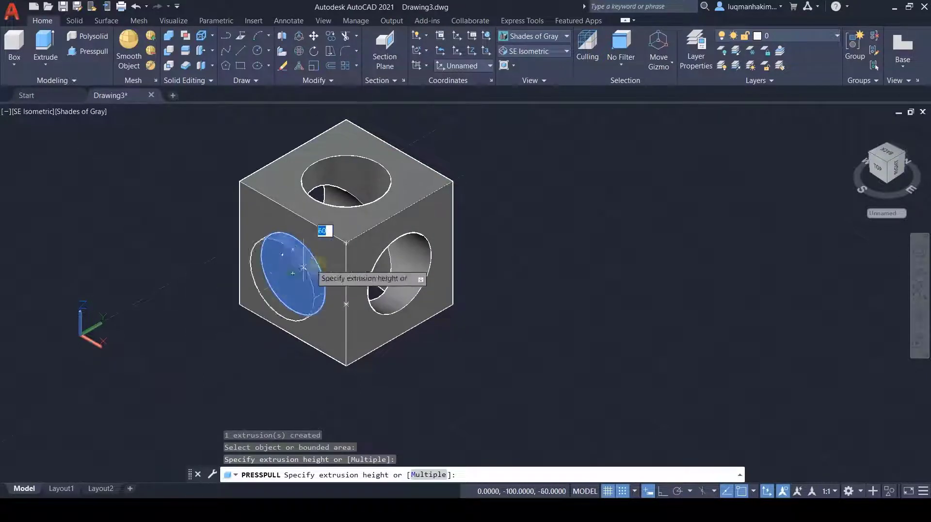
type("10")
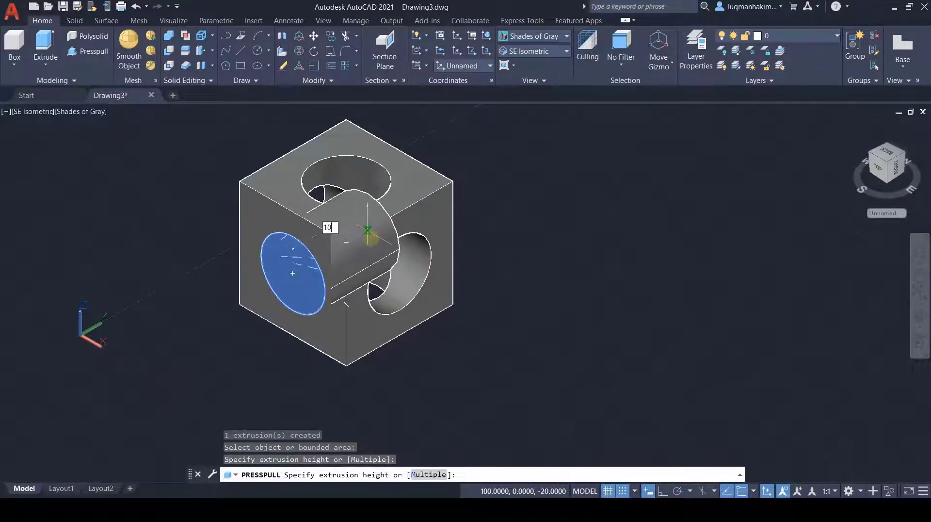
type("0")
key("Return")
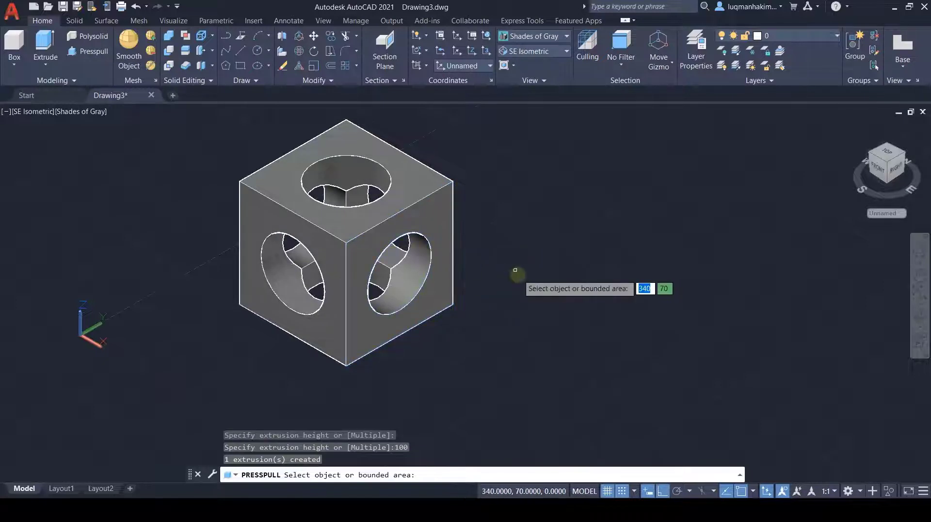
key("Return")
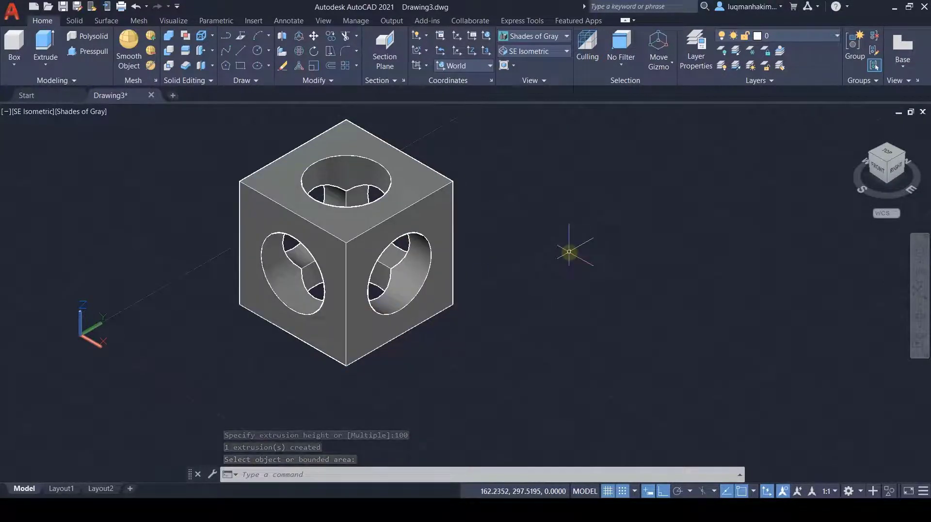
Inspect the drilled cube in the X-Ray visual style and return to Shades of Gray
left_click(566, 37)
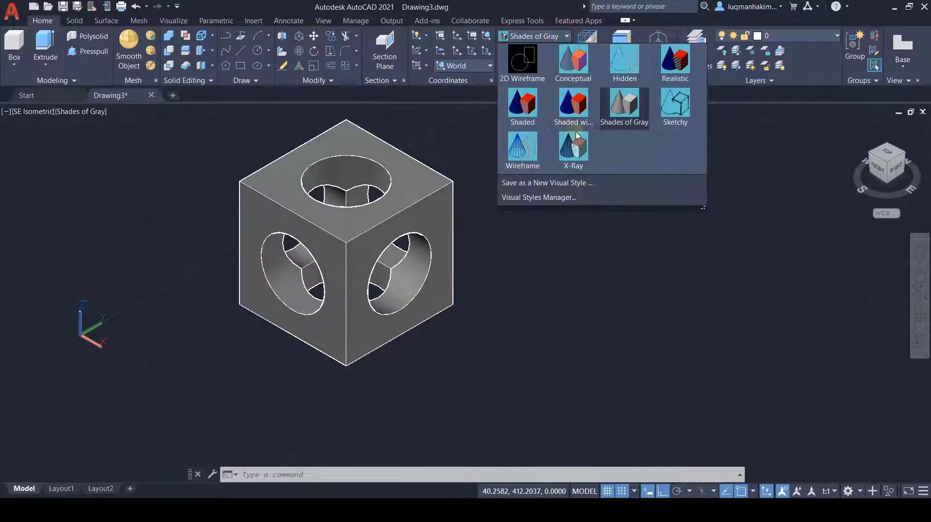
left_click(576, 141)
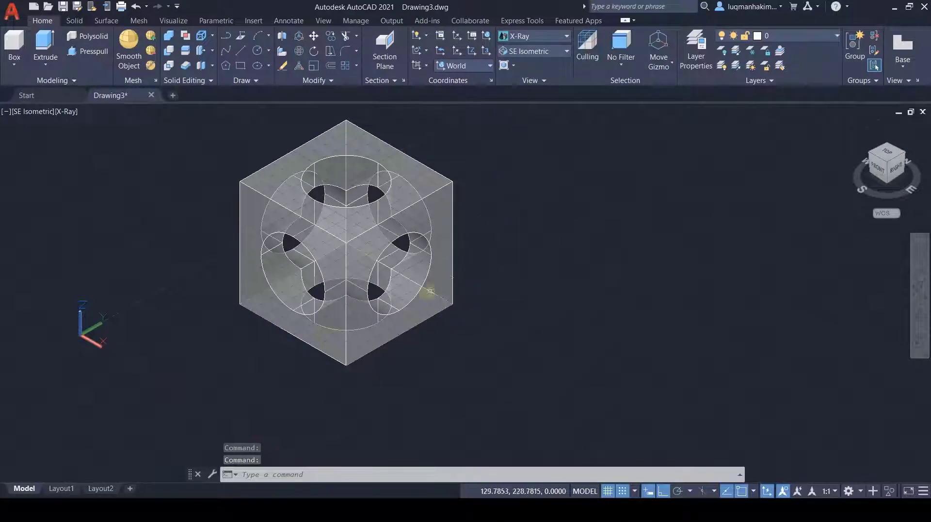
left_click(567, 37)
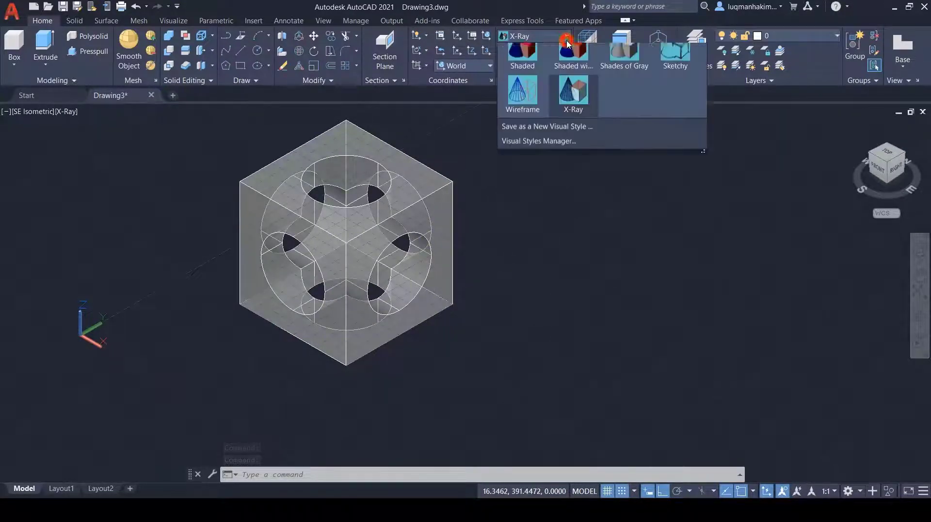
left_click(617, 108)
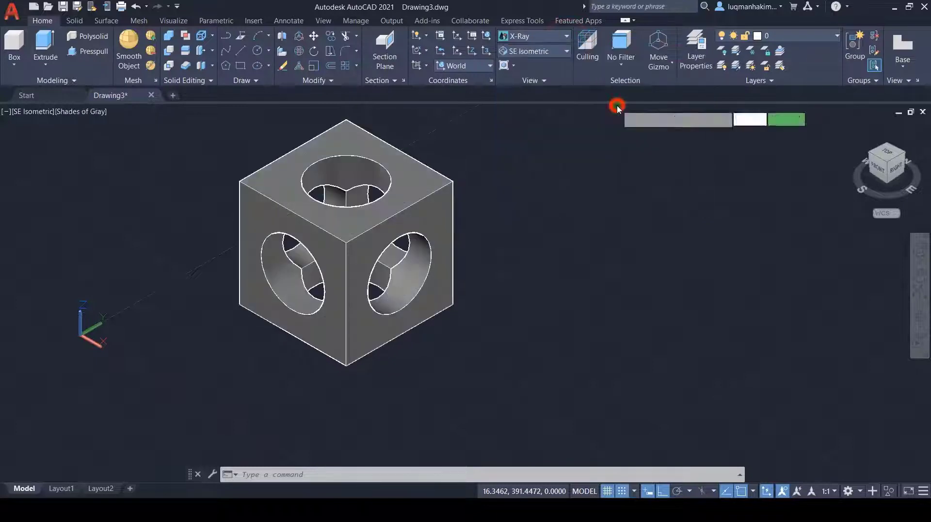
left_click(481, 234)
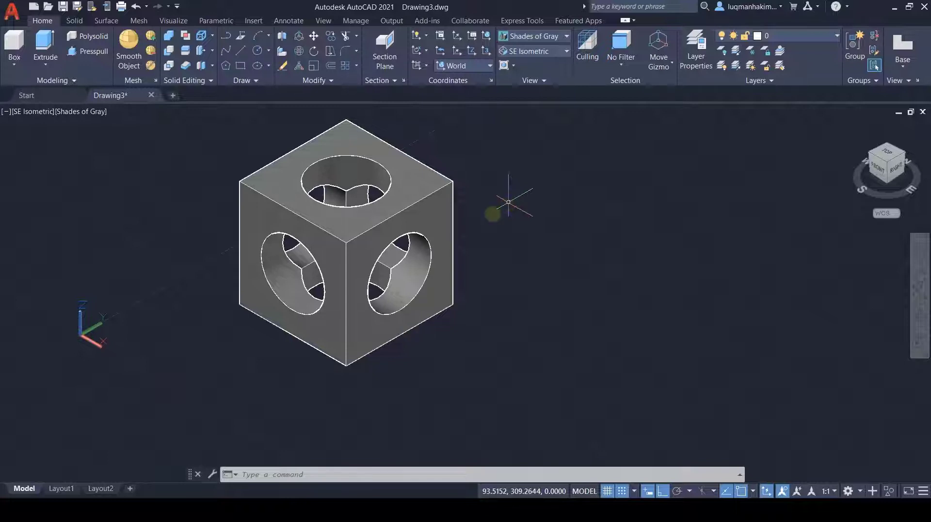
Pan the cube towards the middle of the drawing area and orbit the view slightly
middle_click_drag(478, 262, 505, 255)
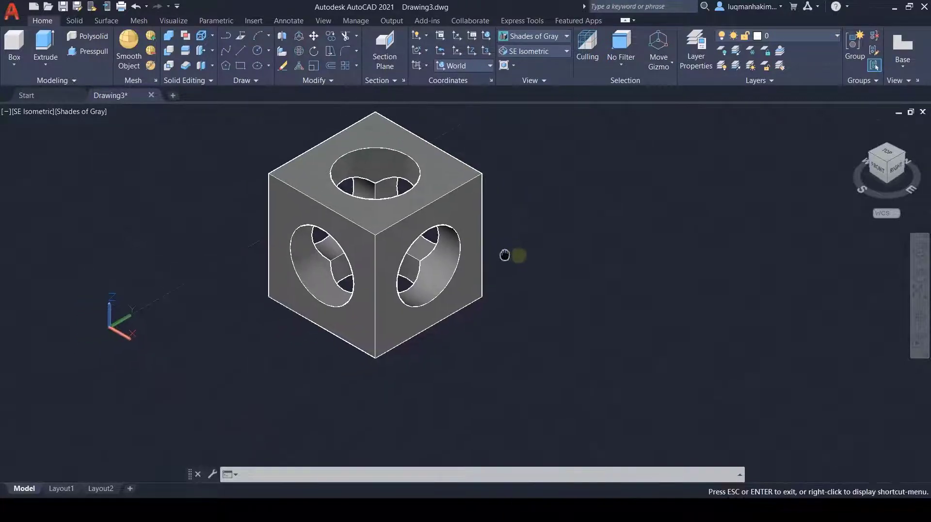
left_click_drag(504, 255, 541, 291)
key("Escape")
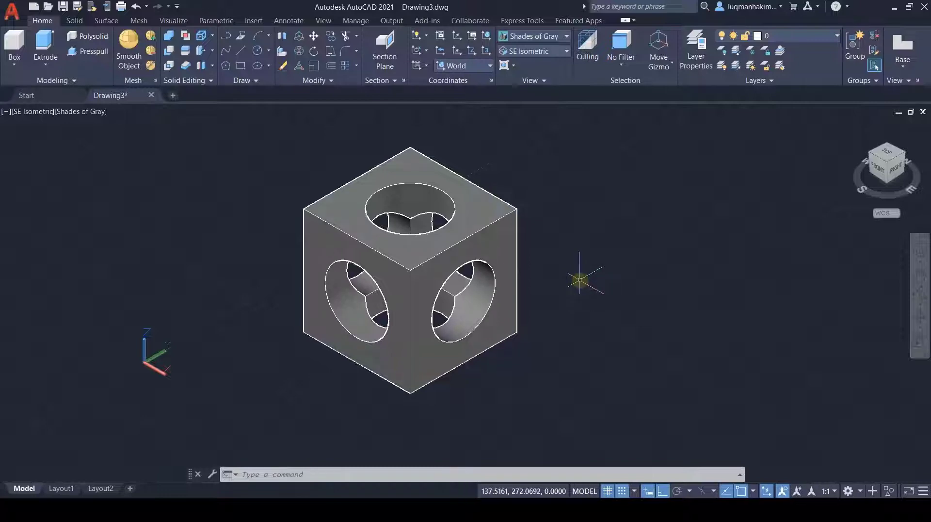
mouse_move(579, 280)
middle_mouse_down("shift")
mouse_move(601, 267)
mouse_move(750, 253)
mouse_move(713, 285)
mouse_move(567, 338)
mouse_move(584, 216)
mouse_move(544, 225)
mouse_move(530, 258)
mouse_move(586, 274)
mouse_move(576, 257)
mouse_move(570, 277)
mouse_move(590, 277)
mouse_move(582, 276)
middle_mouse_up("shift")
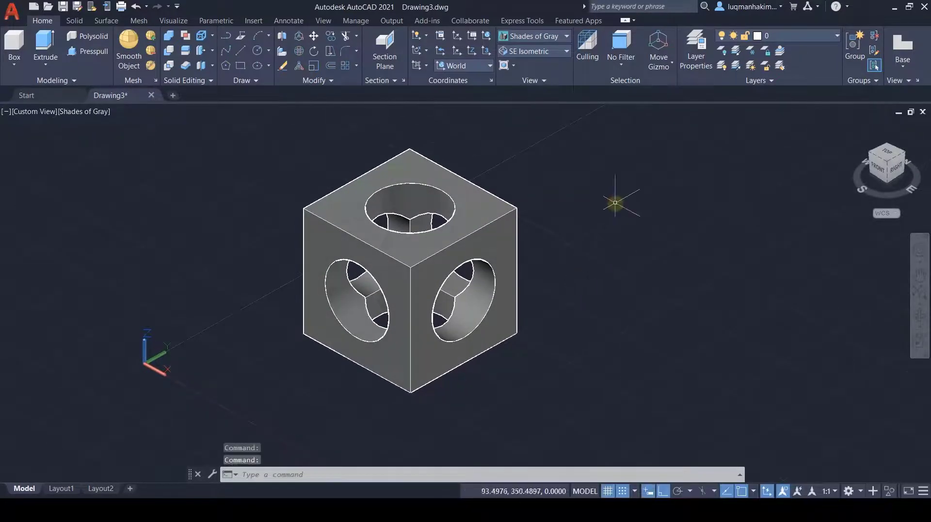
View the cube from the Top and Left preset views and return to SE Isometric
left_click(568, 52)
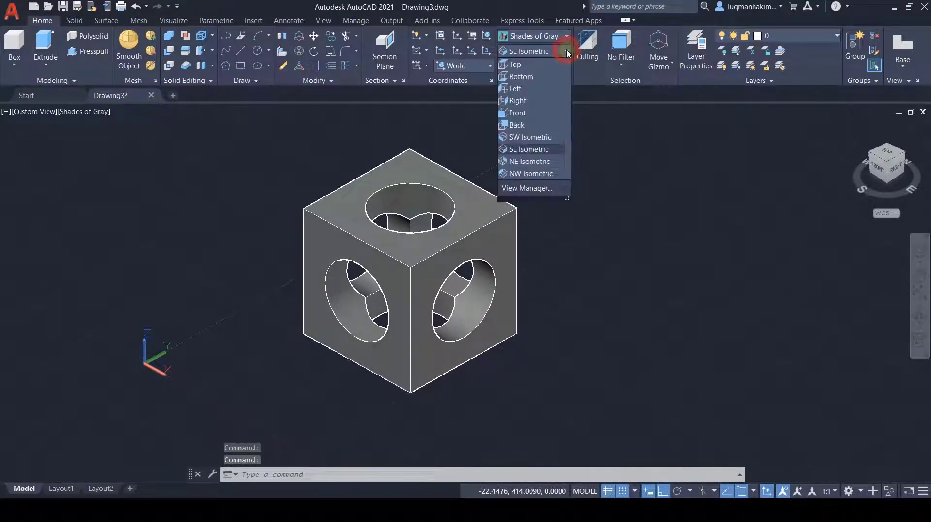
left_click(532, 67)
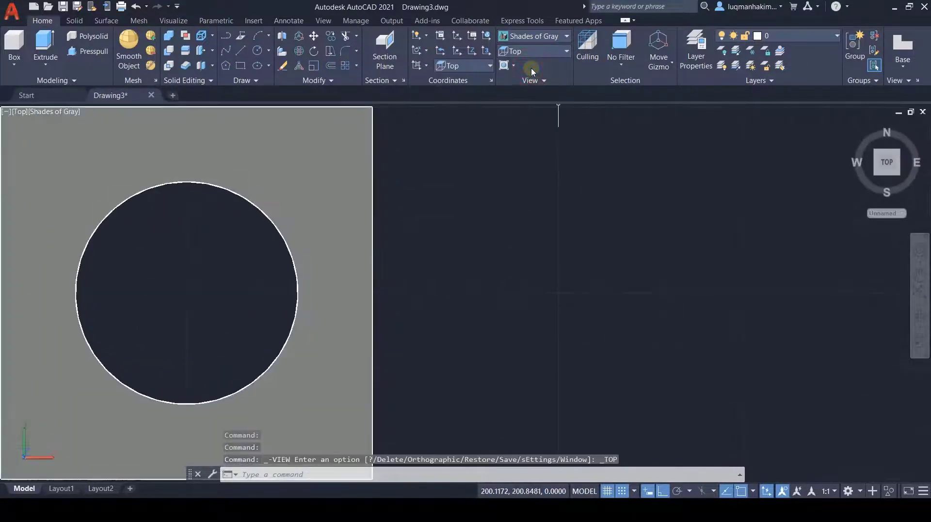
left_click(568, 52)
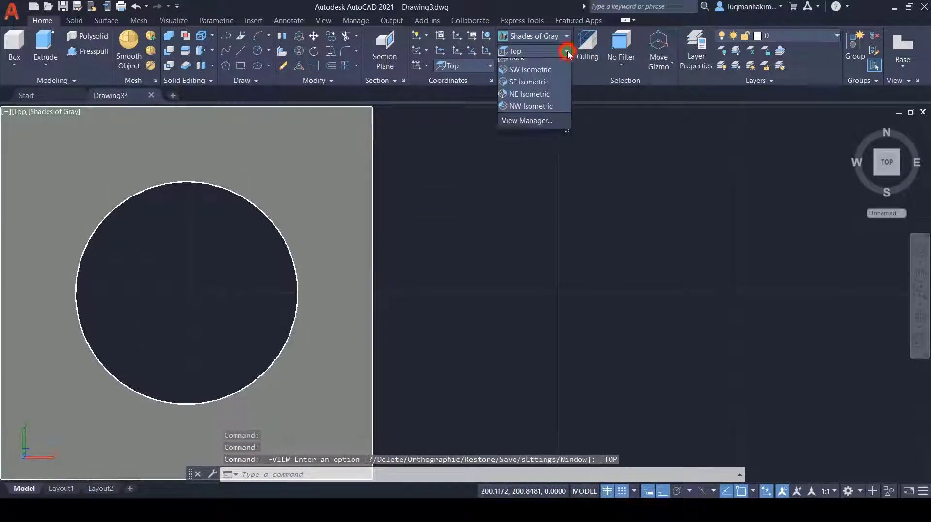
left_click(538, 88)
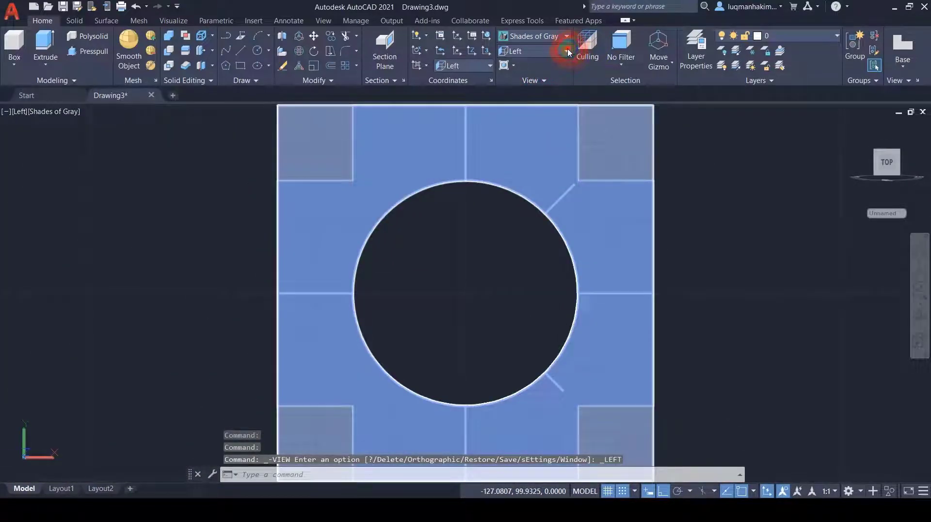
left_click(568, 52)
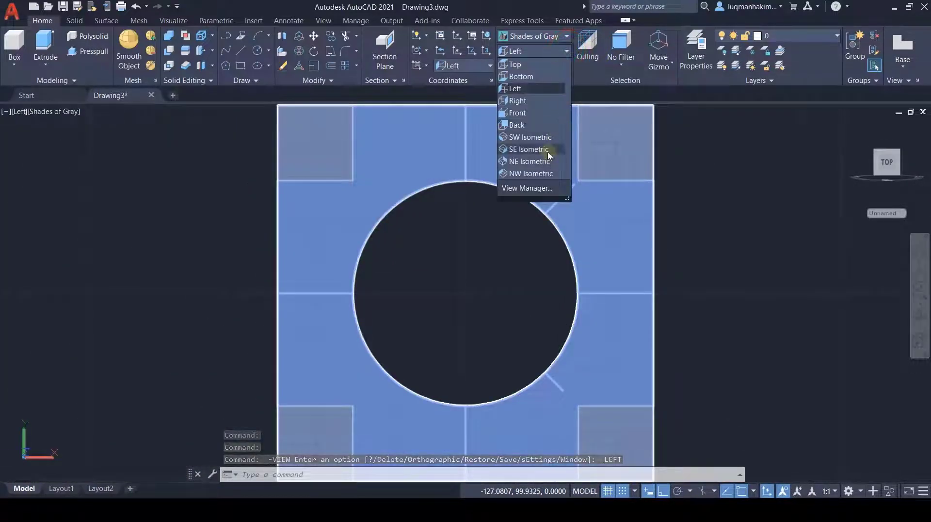
left_click(549, 150)
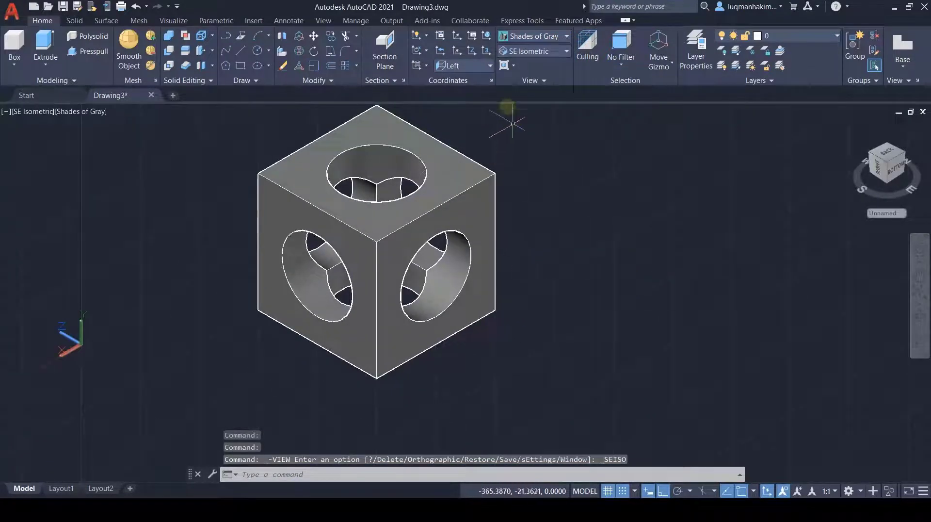
View the cube in SW Isometric and in the home view, and set the view back to SE Isometric
left_click(567, 51)
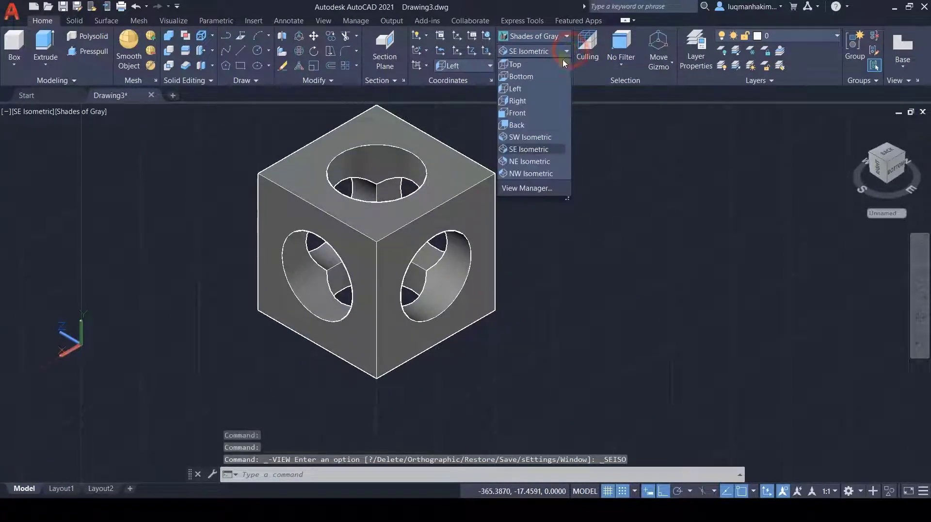
left_click(536, 139)
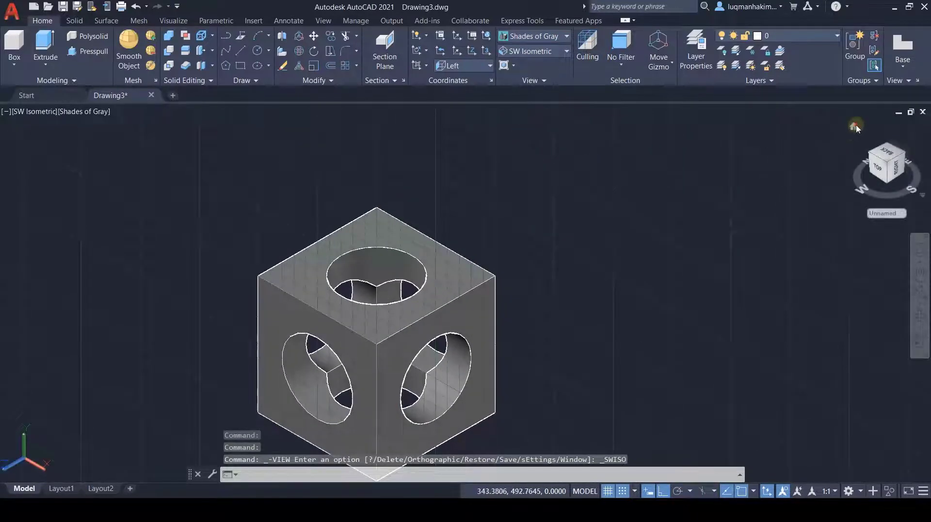
left_click(855, 126)
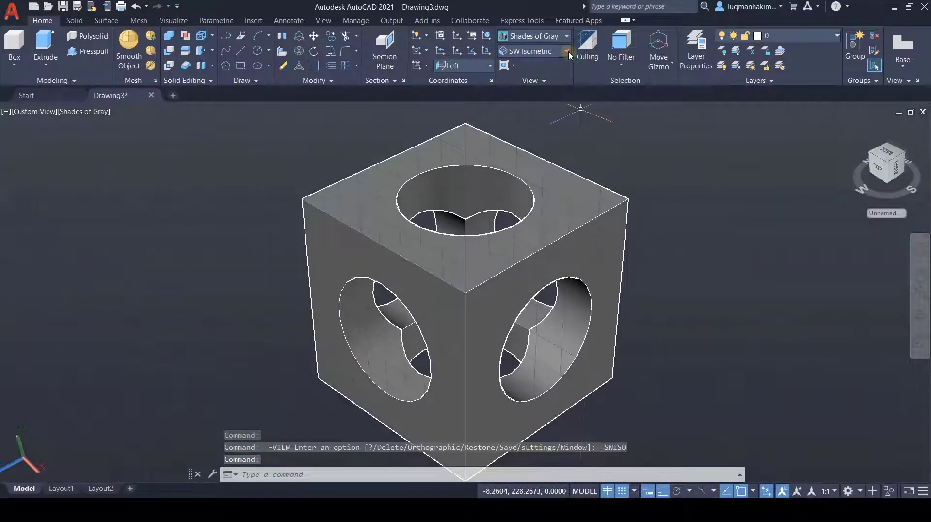
left_click(567, 52)
left_click(531, 149)
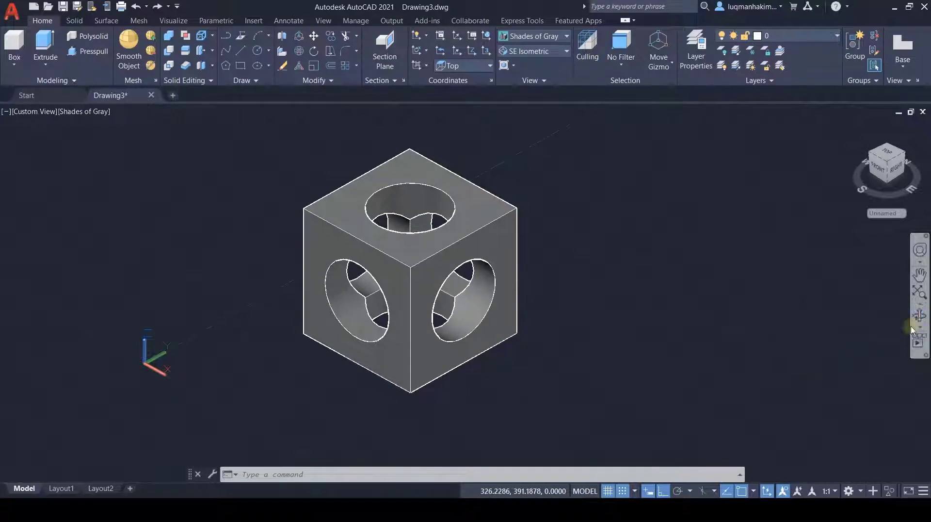
Rotate the view around the cube with Free Orbit to examine its holes from different angles
left_click(921, 329)
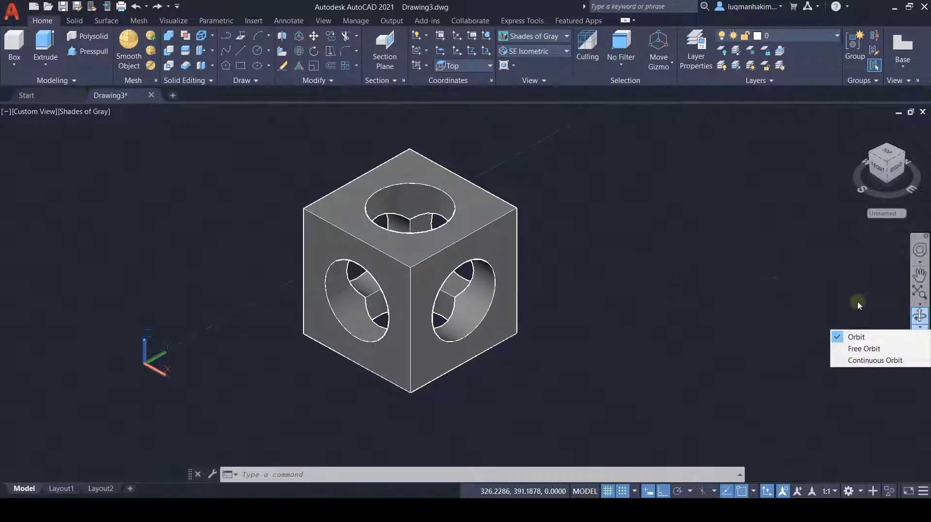
left_click(876, 350)
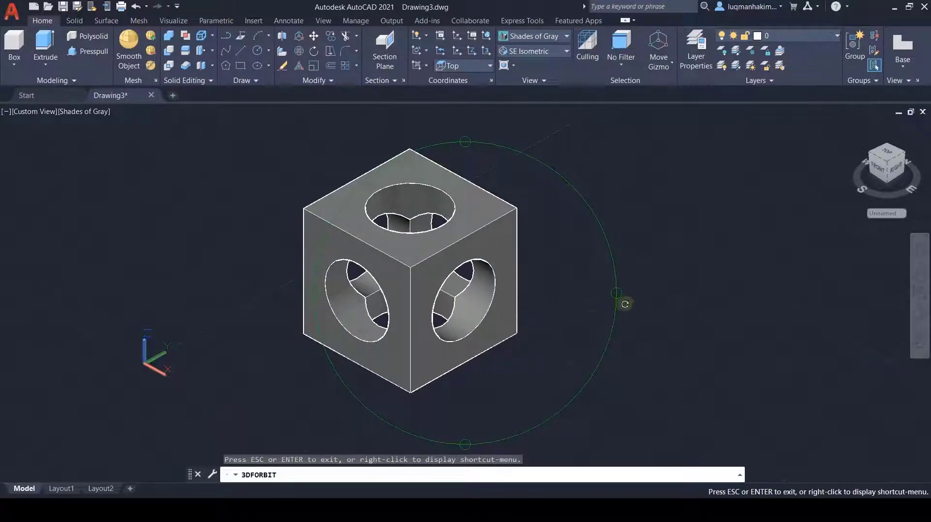
left_click_drag(626, 304, 625, 276)
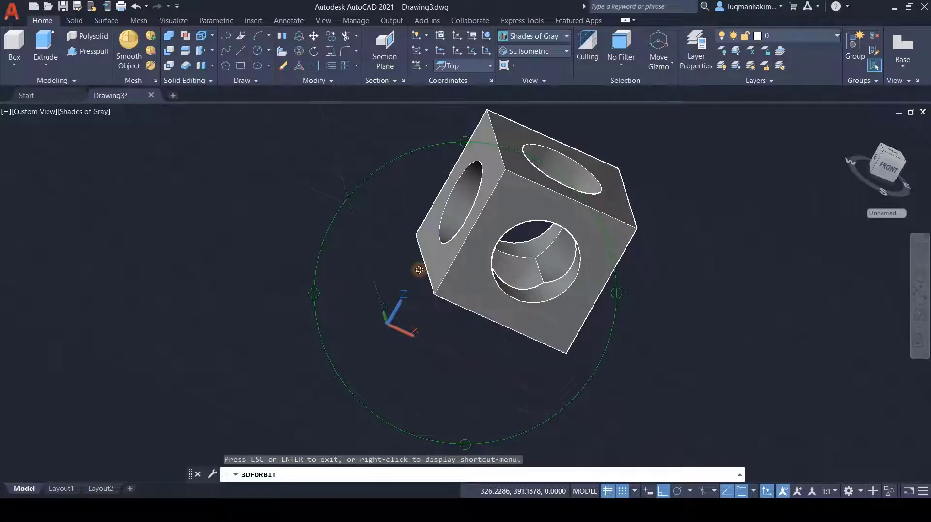
left_click_drag(418, 270, 547, 249)
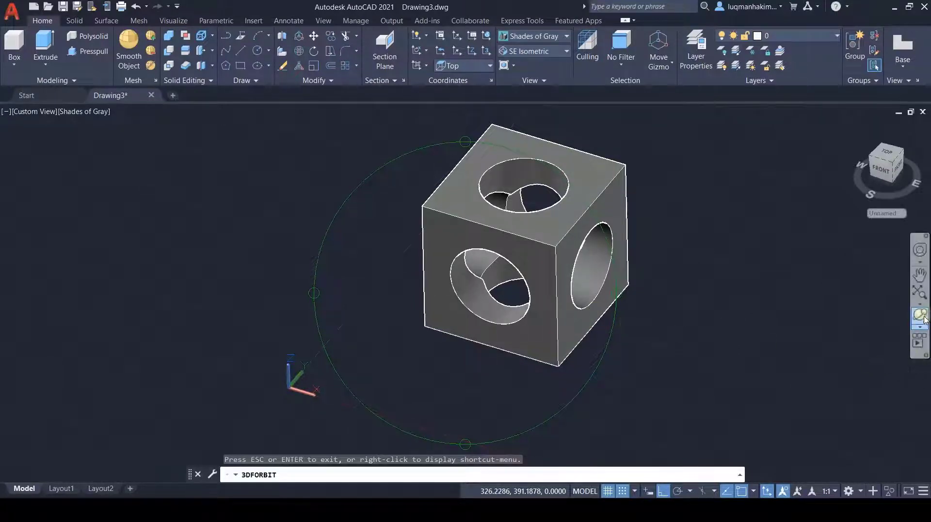
Set the view spinning around the cube with Continuous Orbit and change its direction of rotation
left_click(920, 328)
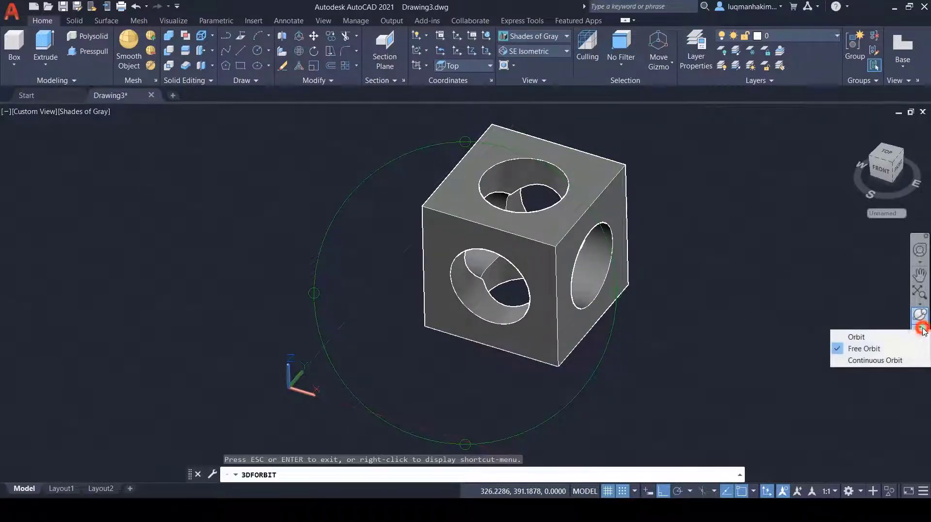
left_click(874, 361)
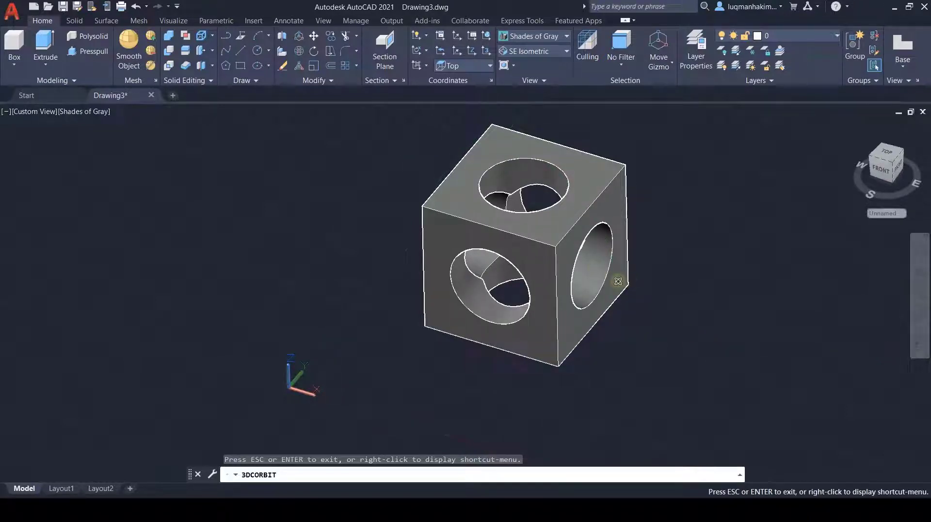
left_click_drag(618, 281, 622, 280)
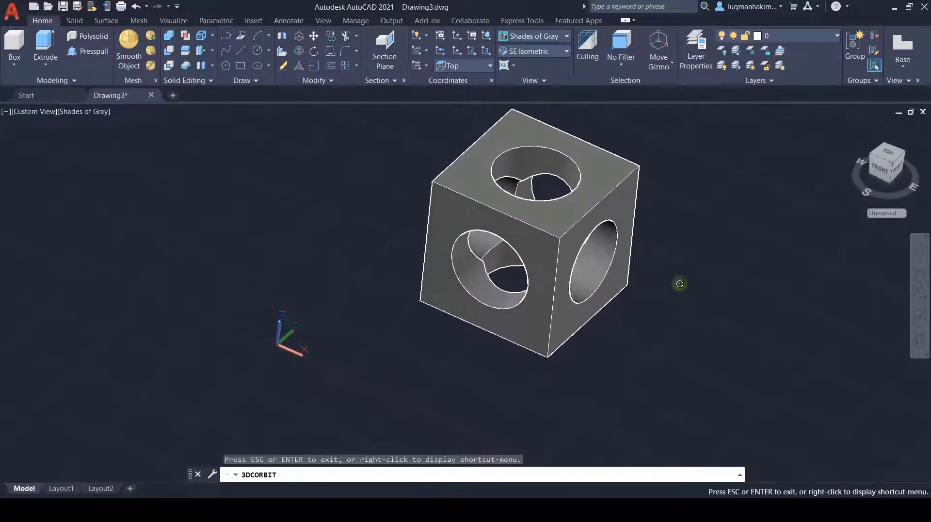
left_click_drag(466, 282, 551, 310)
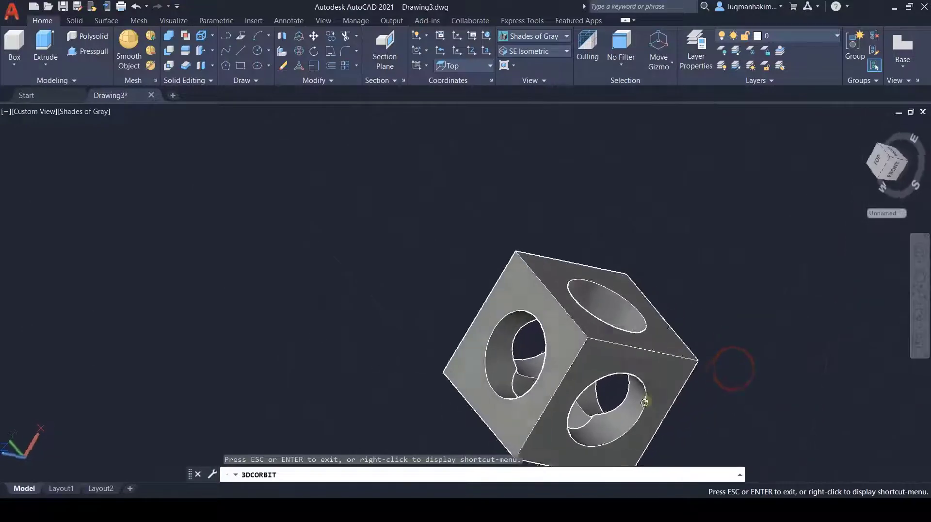
Send the cube spinning in several different directions with Continuous Orbit, and stop the rotation
left_click_drag(515, 333, 791, 330)
left_click_drag(706, 336, 400, 331)
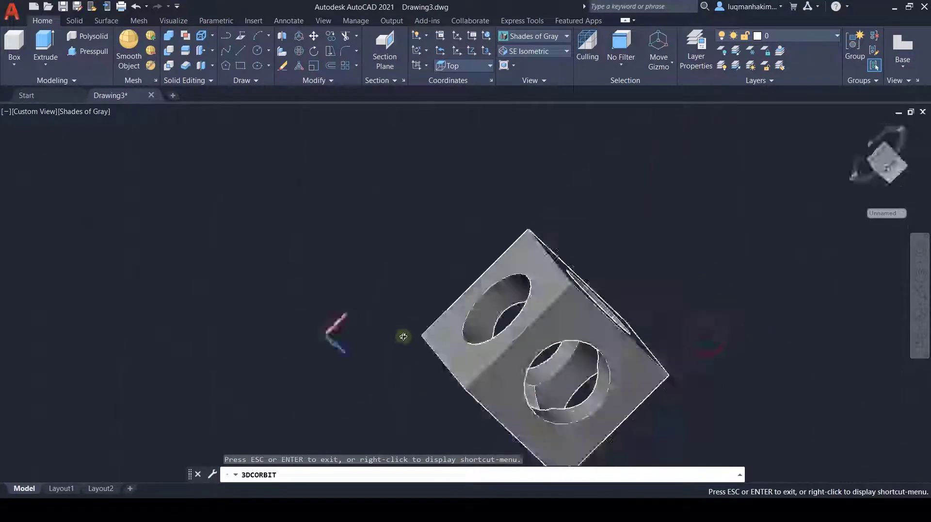
left_click_drag(514, 359, 686, 338)
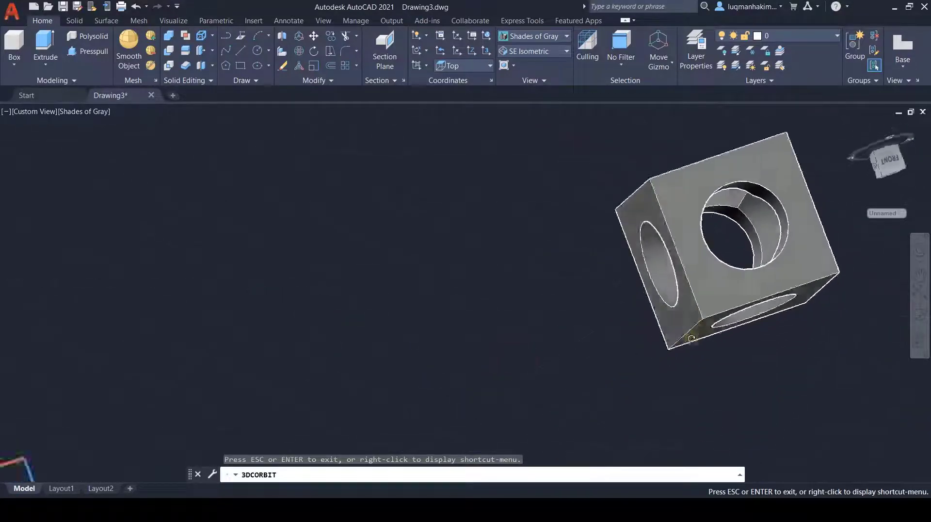
left_click(600, 328)
left_click_drag(600, 328, 592, 358)
mouse_move(722, 324)
left_mouse_down()
mouse_move(644, 339)
mouse_move(657, 328)
left_mouse_up()
left_click(689, 355)
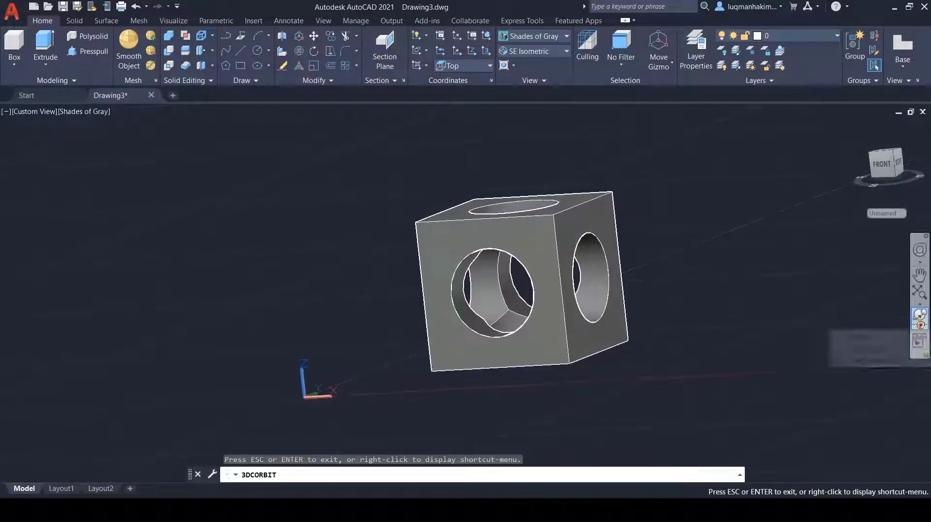
Examine the cube from different angles with the constrained Orbit, turn it to a near-isometric angle and end the orbit
left_click(920, 324)
left_click(865, 338)
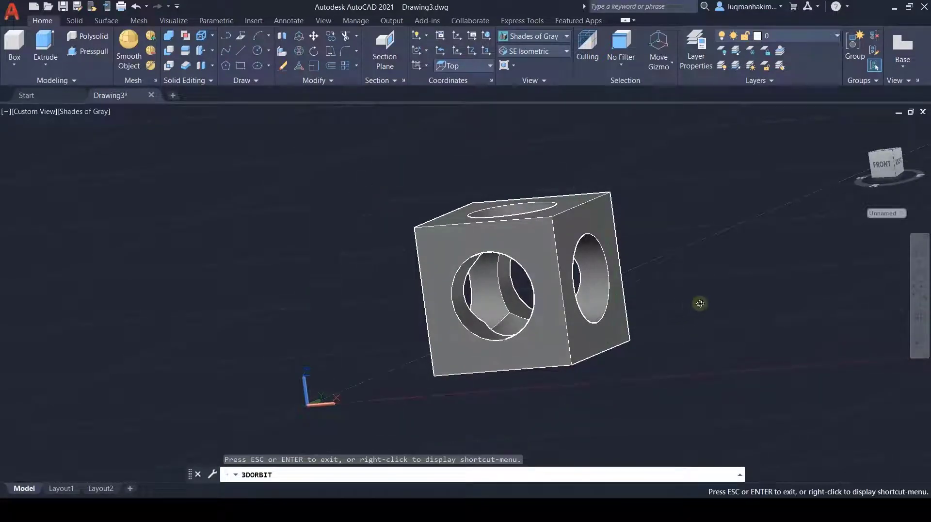
middle_click_drag(726, 302, 724, 343)
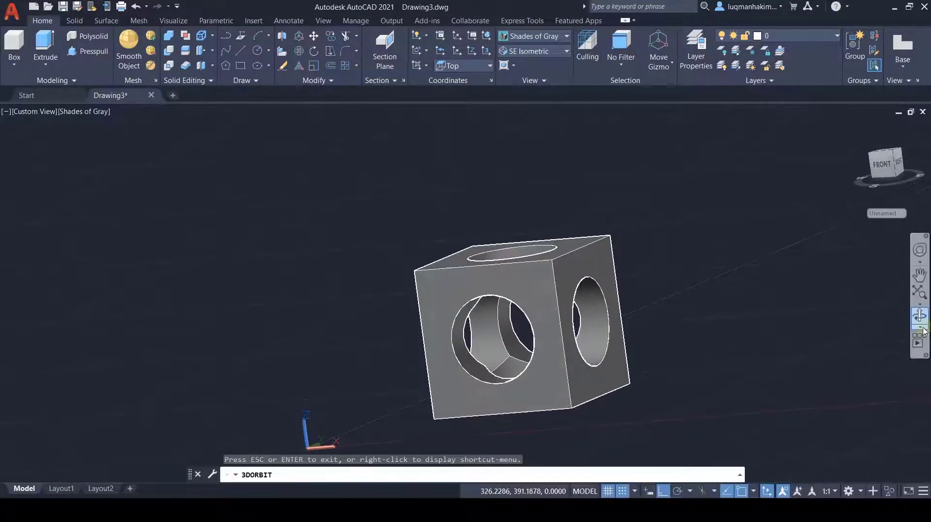
left_click(921, 329)
left_click(857, 337)
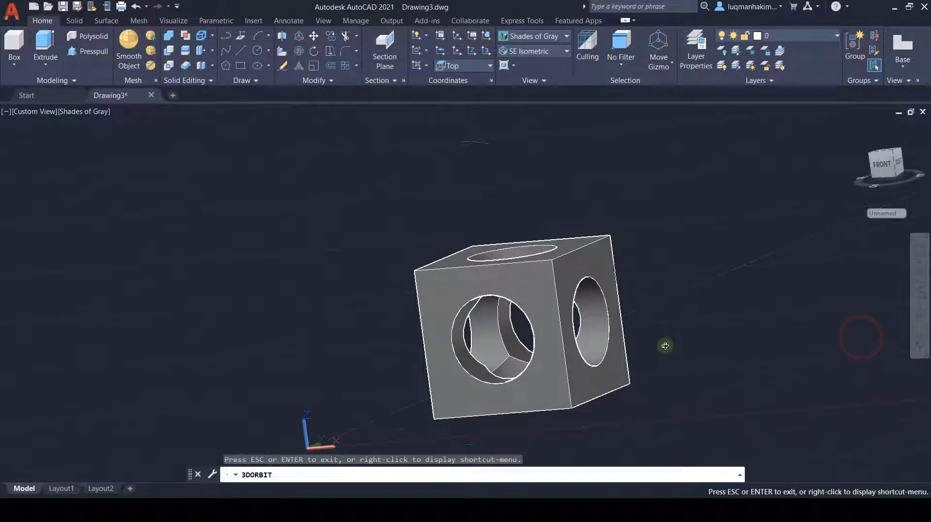
mouse_move(663, 347)
middle_mouse_down()
mouse_move(668, 371)
mouse_move(659, 323)
mouse_move(658, 343)
middle_mouse_up()
left_click_drag(640, 346, 623, 371)
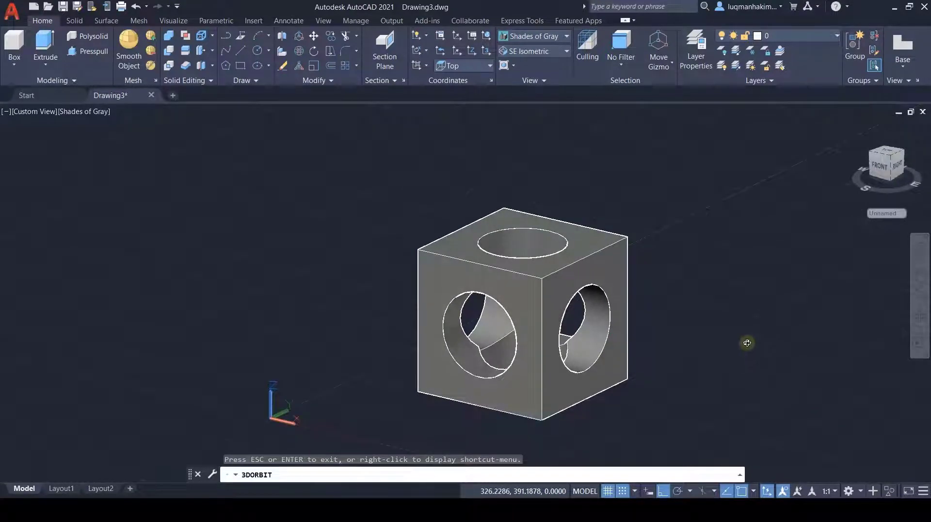
left_click_drag(653, 344, 637, 370)
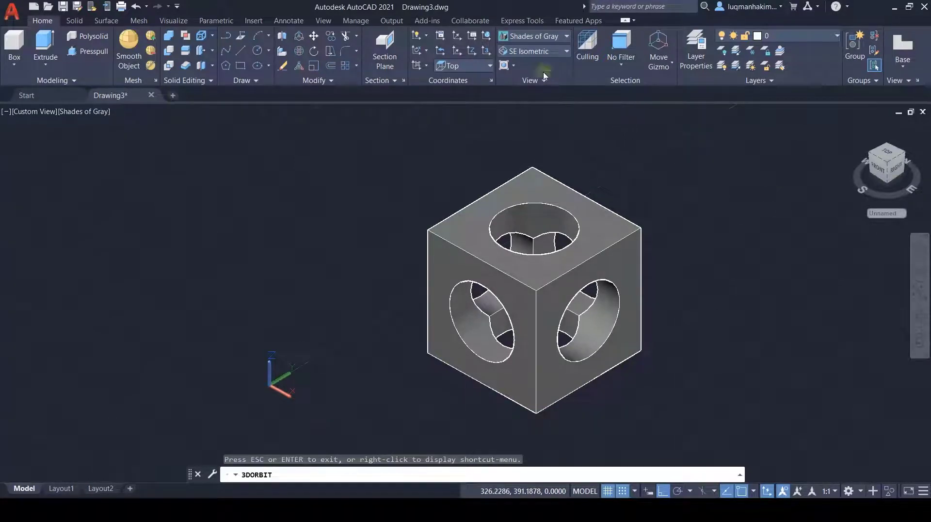
left_click(567, 53)
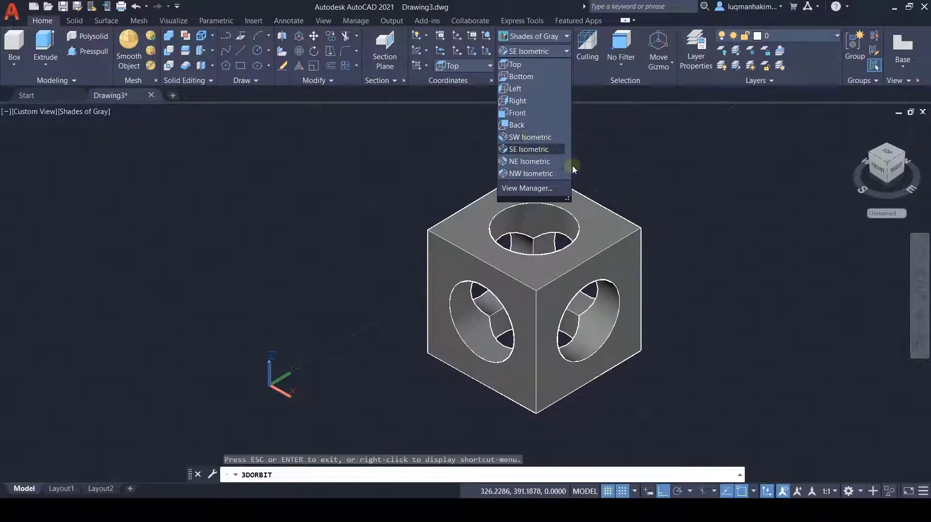
left_click(566, 55)
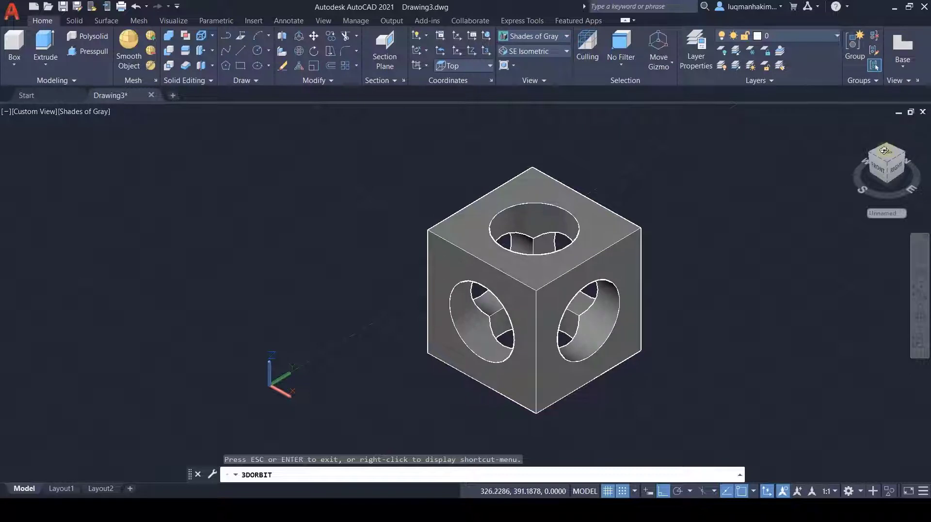
key("Escape")
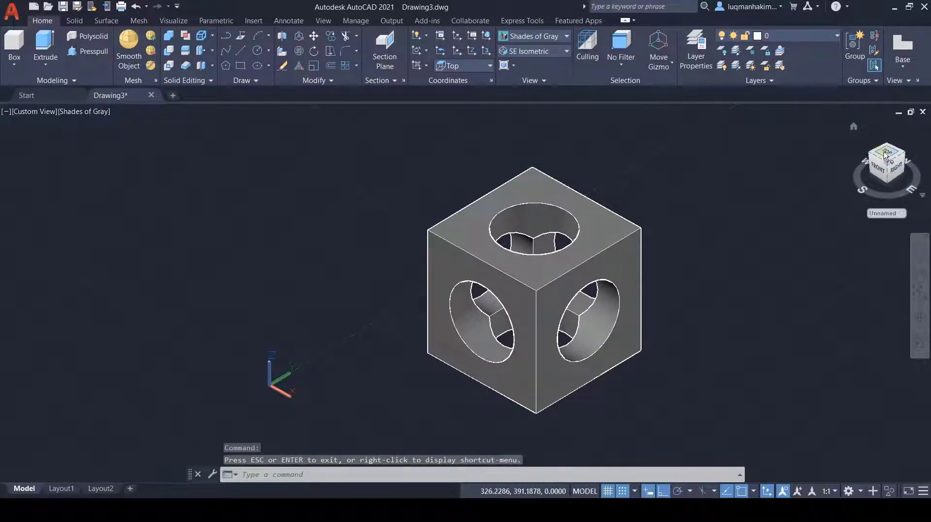
View the cube from Top, SE Isometric, NE Isometric, Back and the home view using the ViewCube
left_click(886, 155)
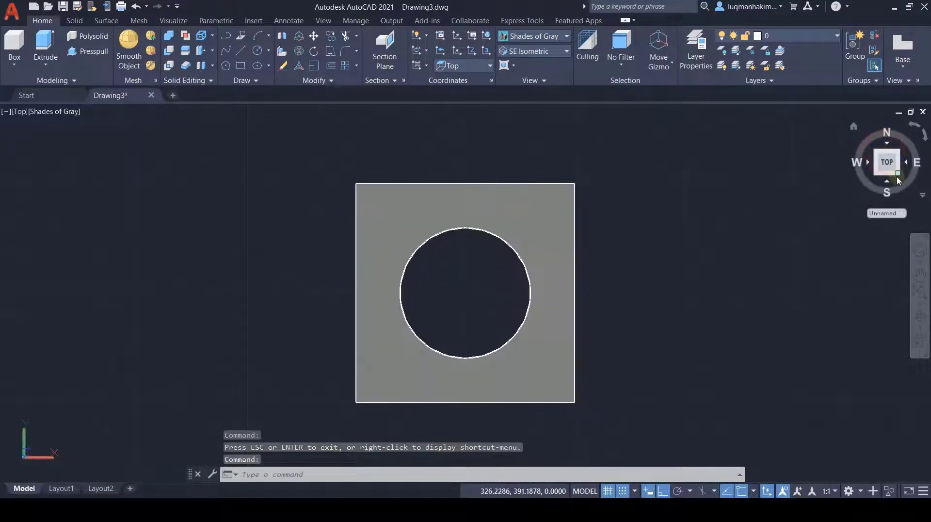
left_click(898, 174)
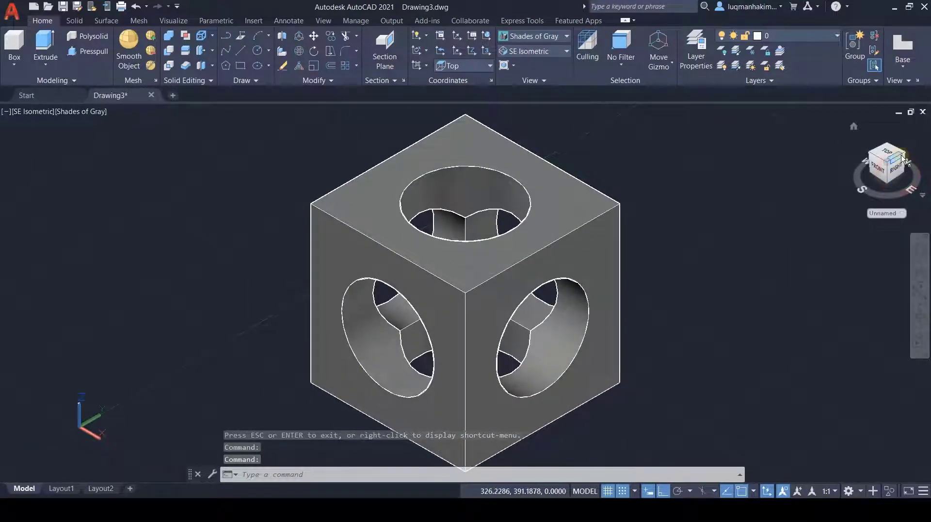
left_click(903, 154)
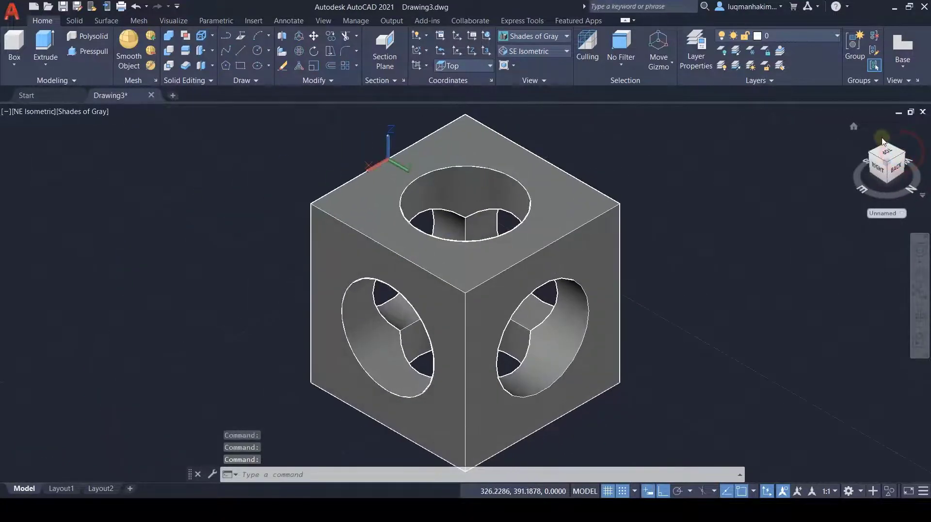
left_click(897, 170)
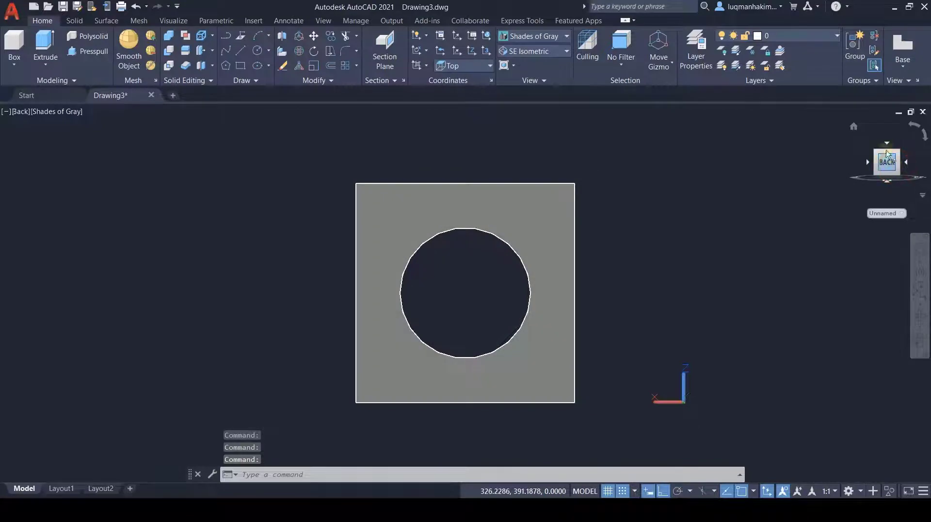
left_click(857, 127)
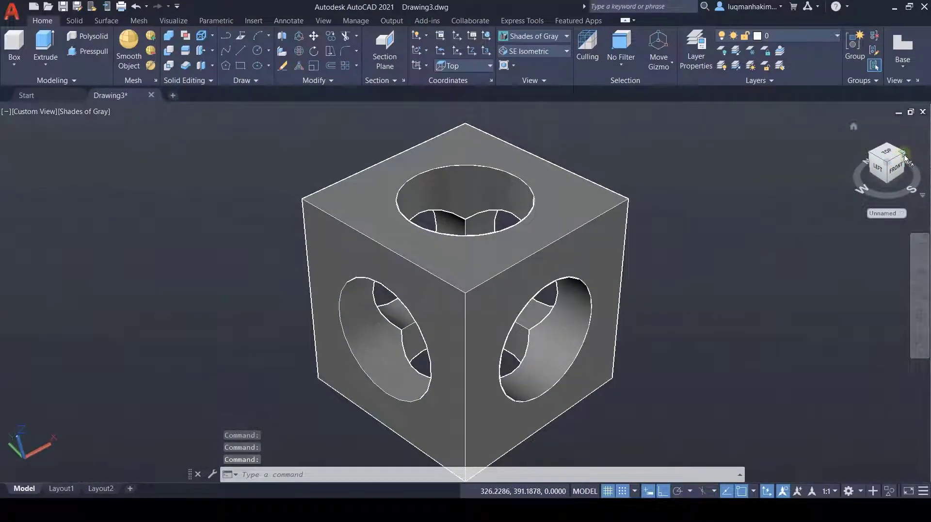
left_click(904, 155)
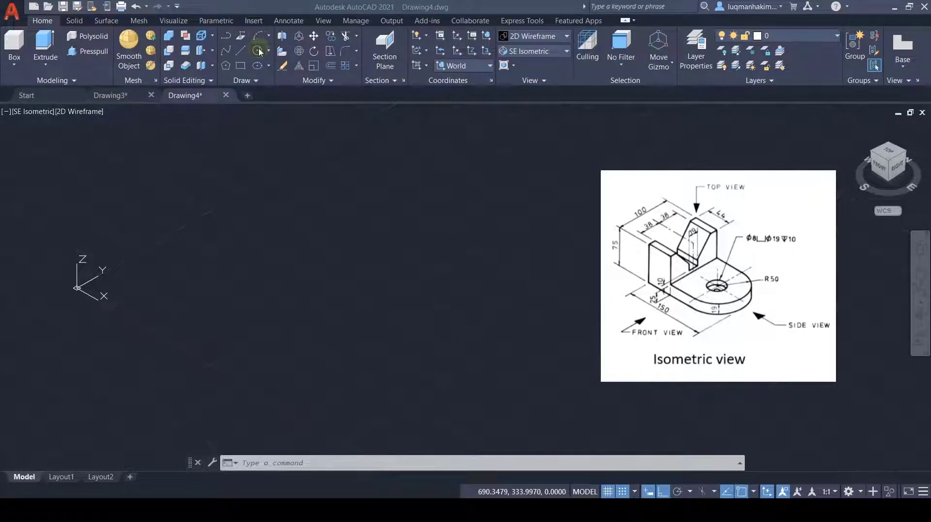
Draw a 150 by 100 mm rectangle in the new drawing as the bracket's base outline
left_click(238, 67)
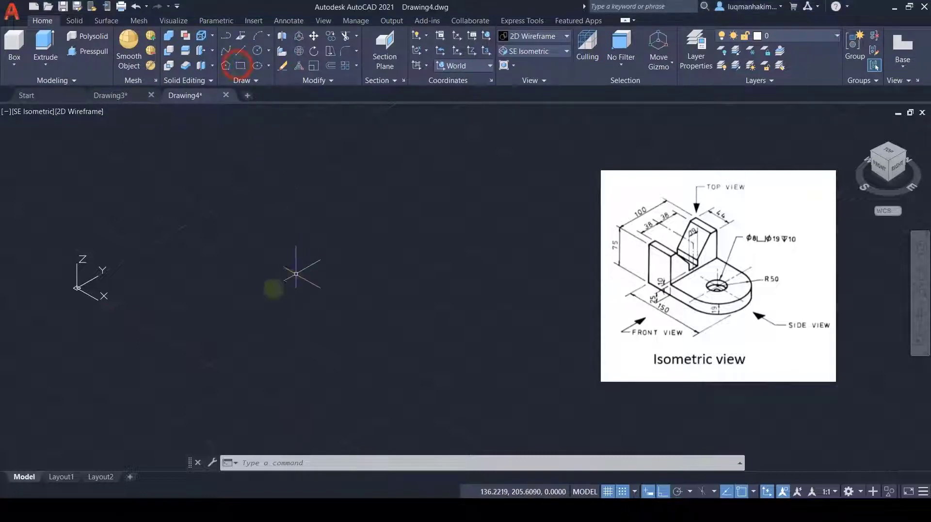
scroll(240, 301, "up", 3)
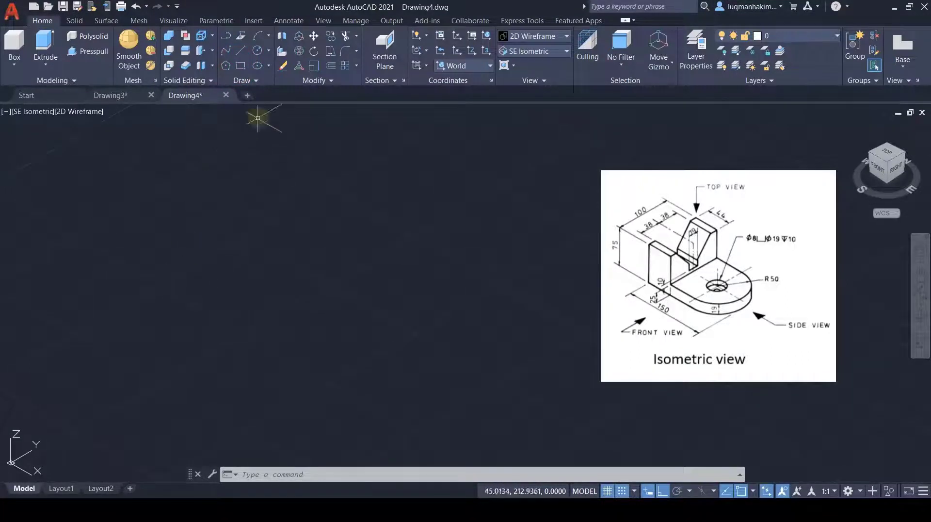
left_click(240, 67)
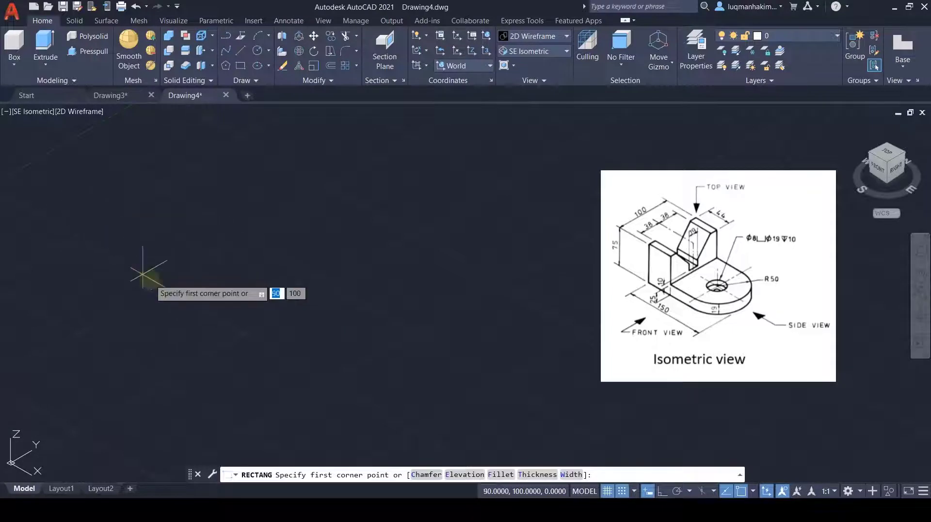
left_click(156, 286)
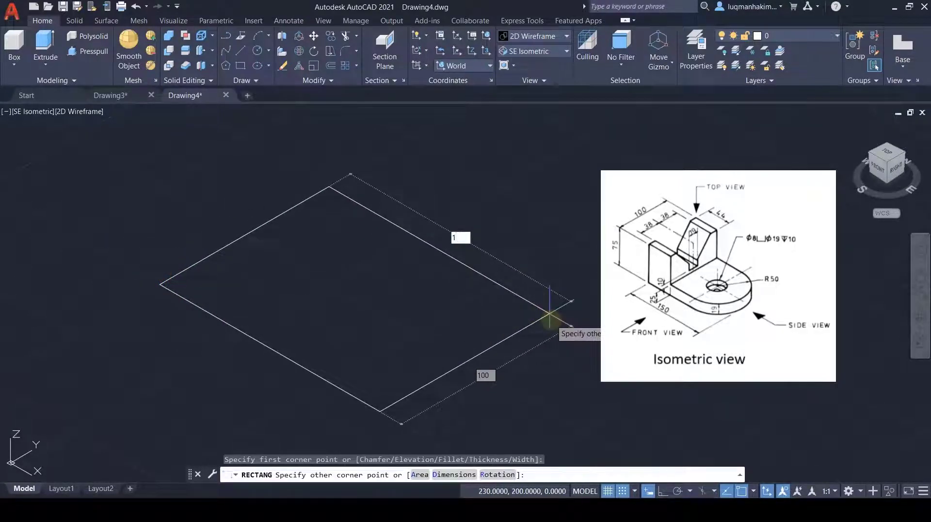
type("150")
key("Tab")
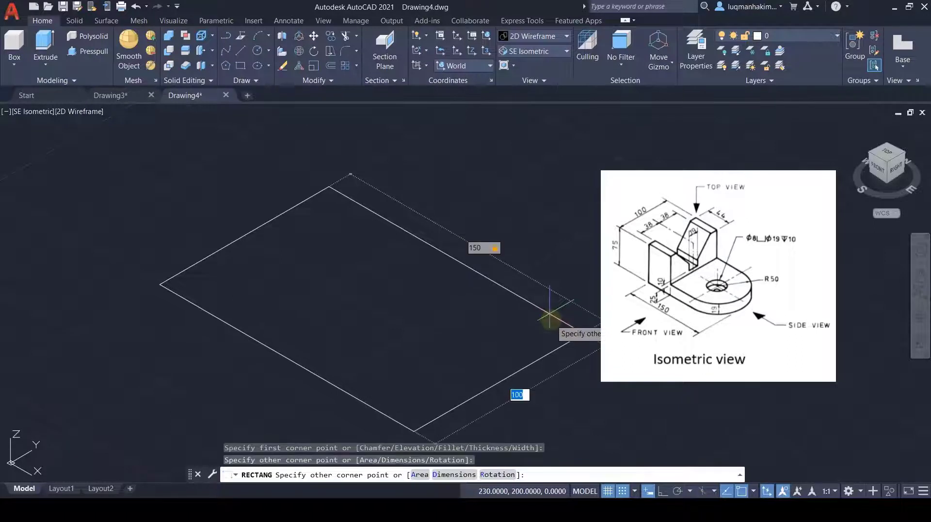
key("Return")
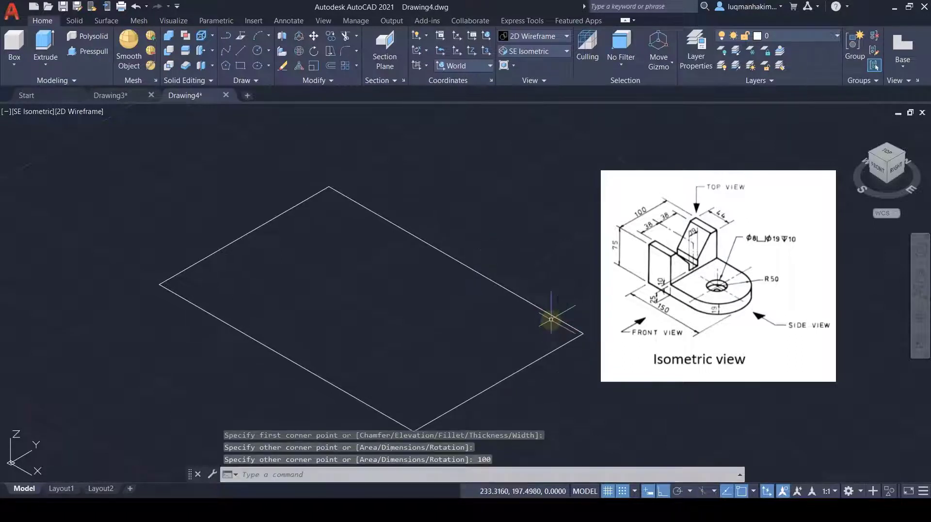
Draw a circle of radius 50 mm inside the rectangle, touching both long sides and the midpoint of the front-right short side
left_click(261, 54)
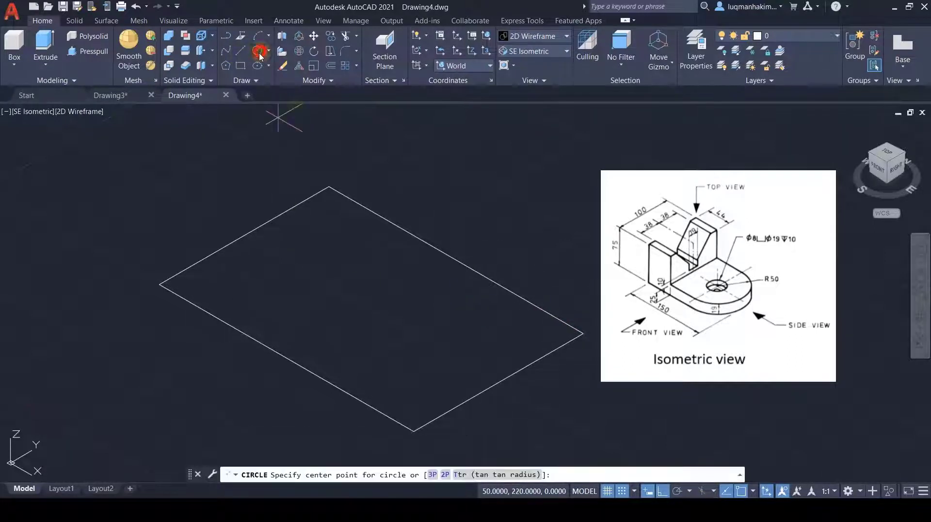
left_click(414, 334)
left_click(498, 383)
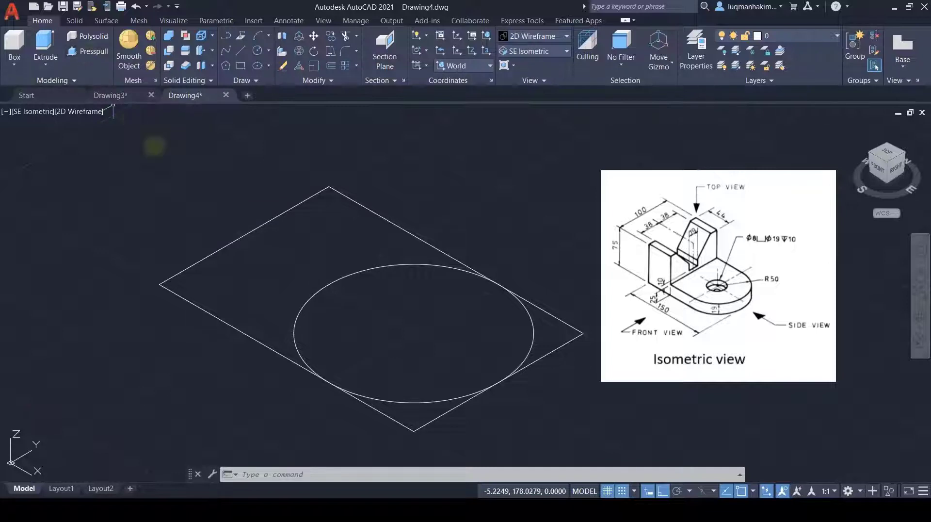
Presspull the rectangle's area outside the circle and the circle's area together by 19 mm using Multiple, and set the visual style to Shades of Gray
left_click(93, 54)
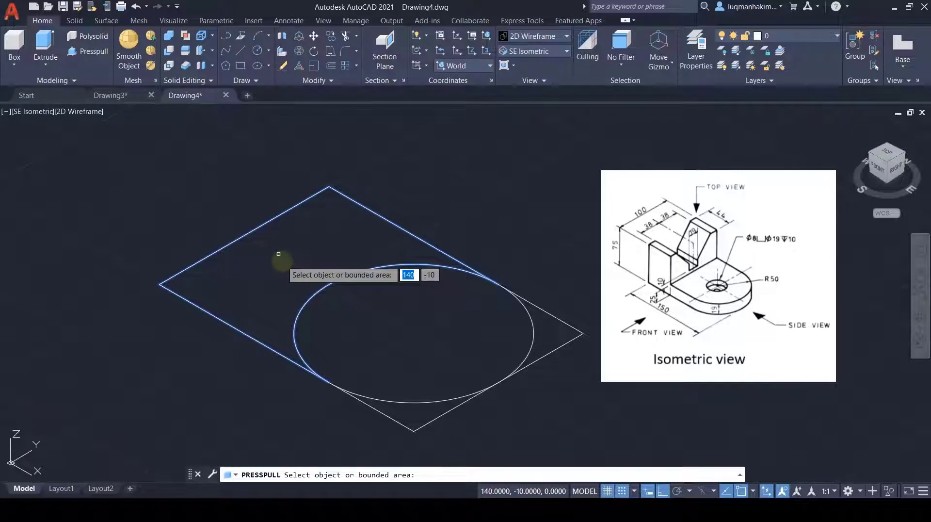
left_click(294, 268)
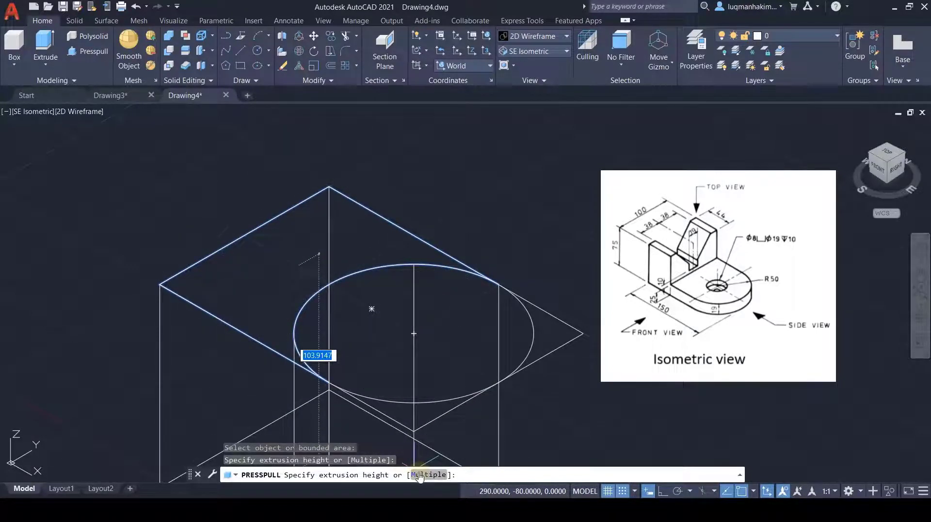
left_click(420, 475)
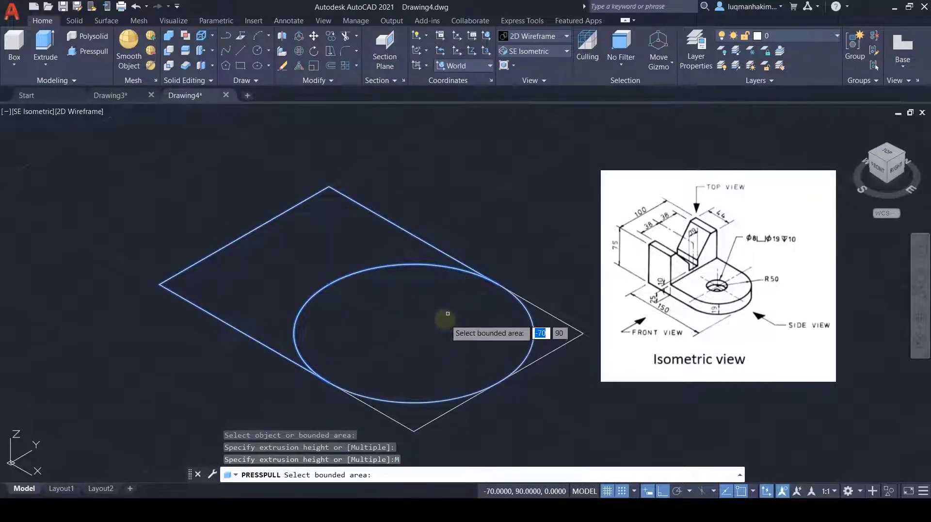
left_click(414, 329)
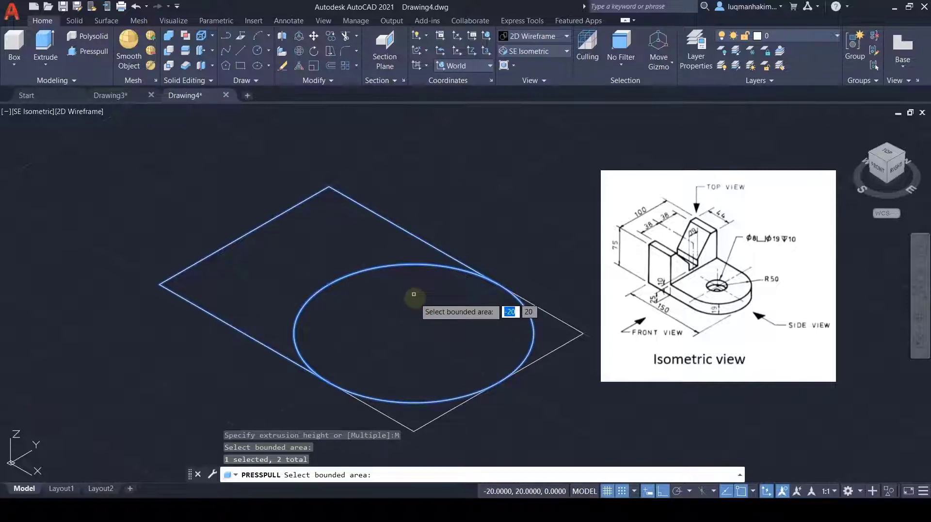
key("Return")
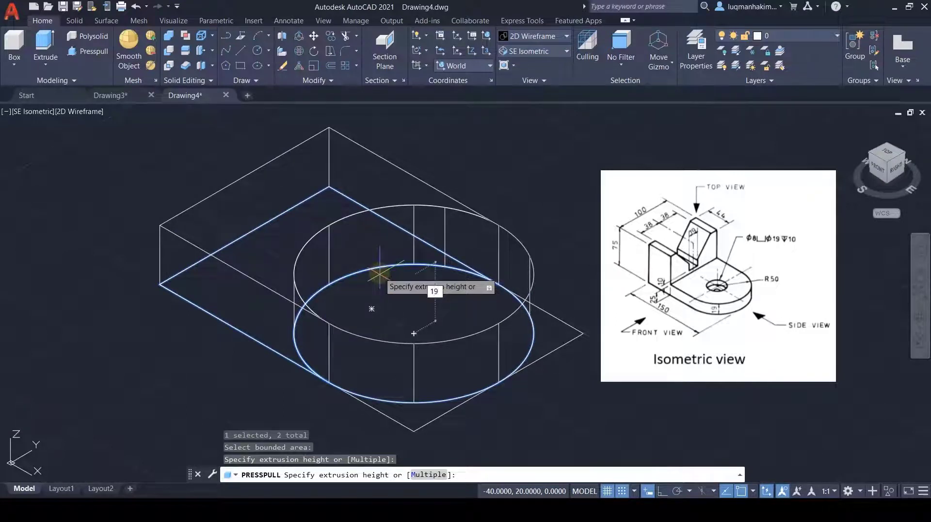
type("19")
key("Return")
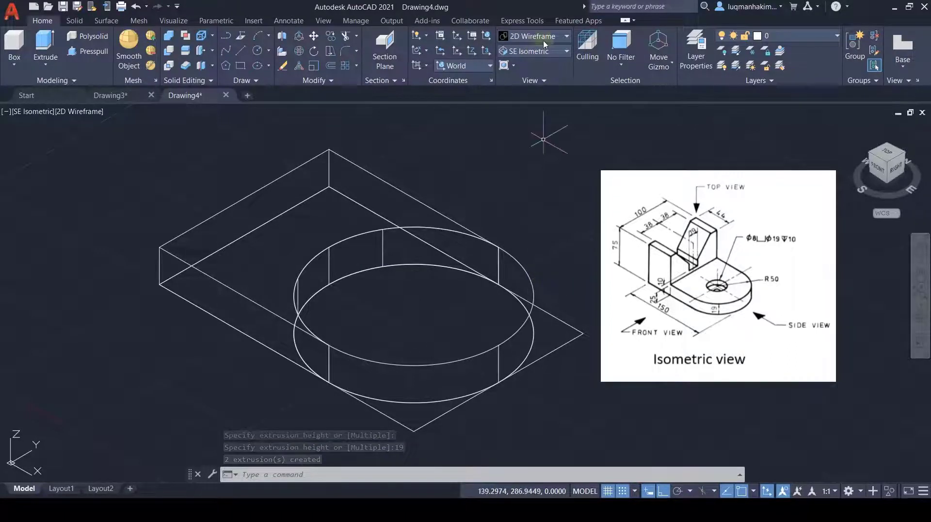
left_click(563, 43)
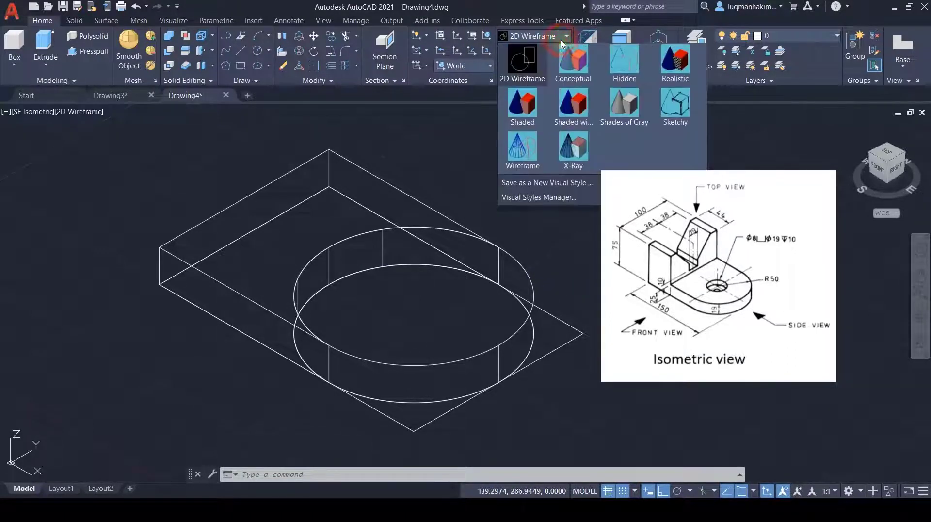
left_click(619, 115)
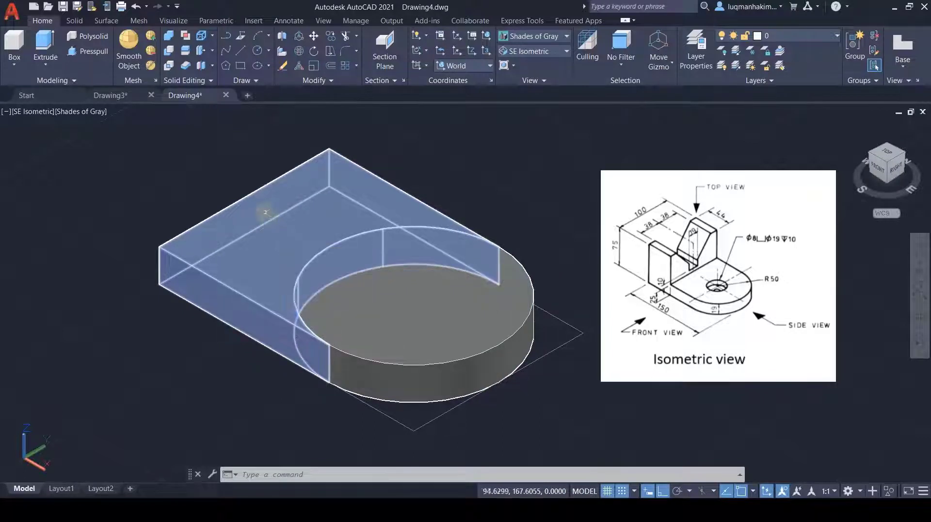
Union the rectangular solid and the circular solid into one base body
left_click(170, 39)
key("Escape")
left_click(169, 39)
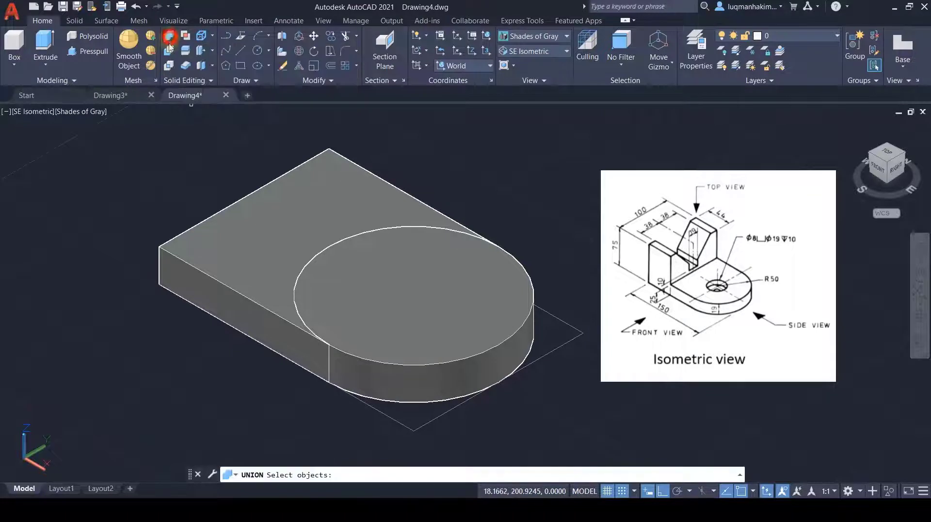
left_click(297, 215)
left_click(402, 302)
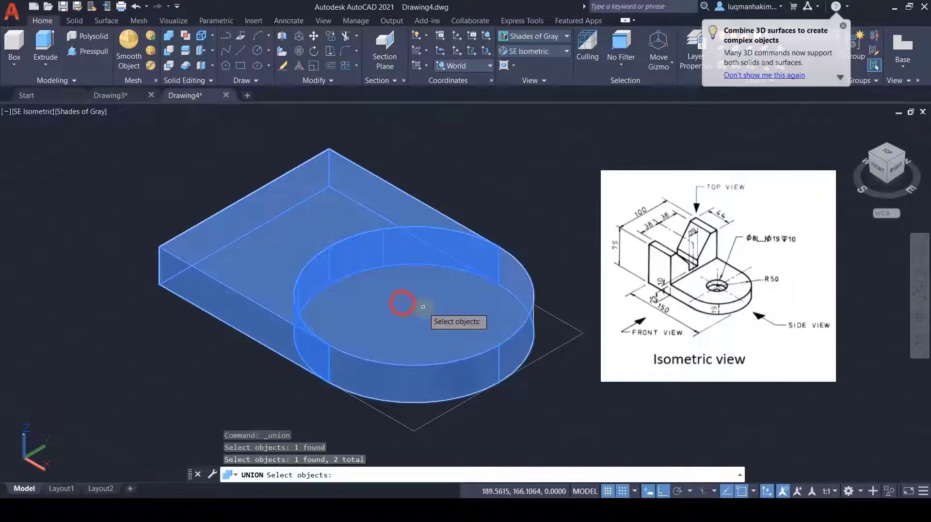
right_click(423, 307)
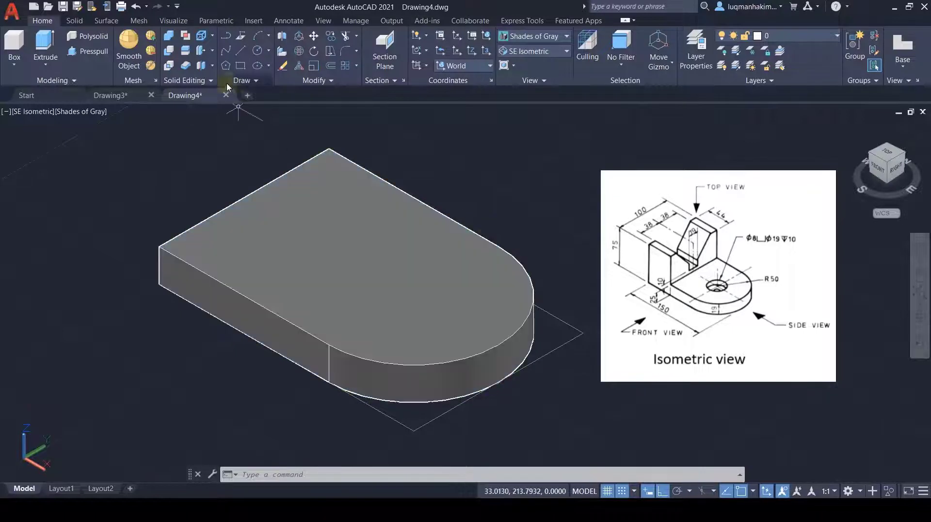
Turn off Ortho and grid snap, and draw a circle of radius 4 mm at the rounded end's centre on the base's upper face
left_click(260, 54)
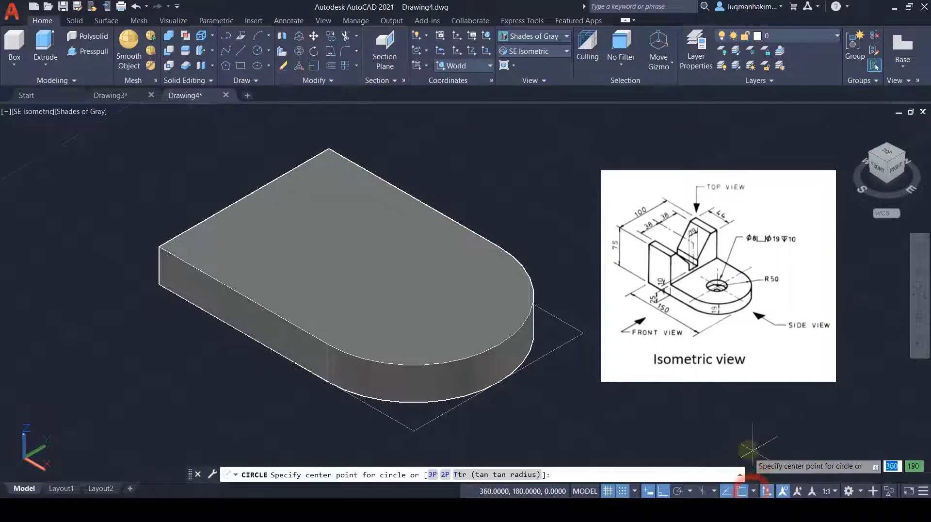
left_click(753, 491)
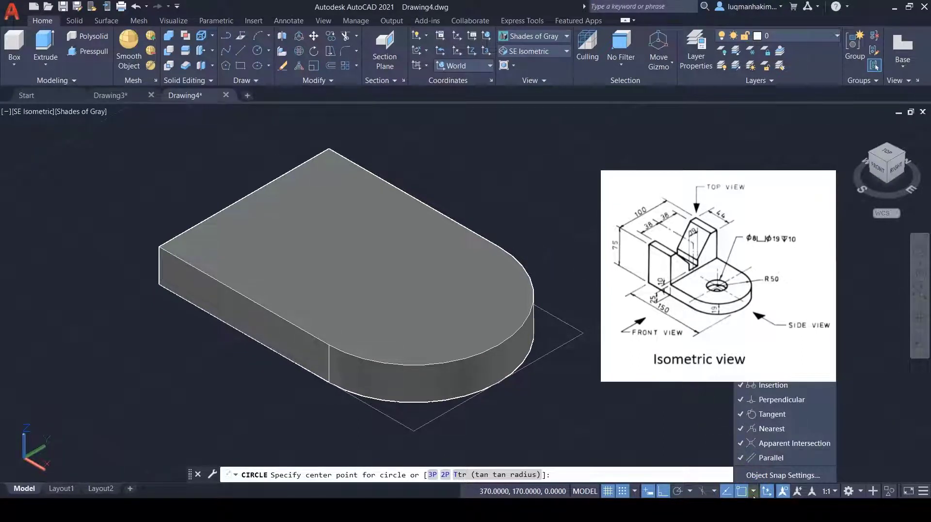
left_click(754, 491)
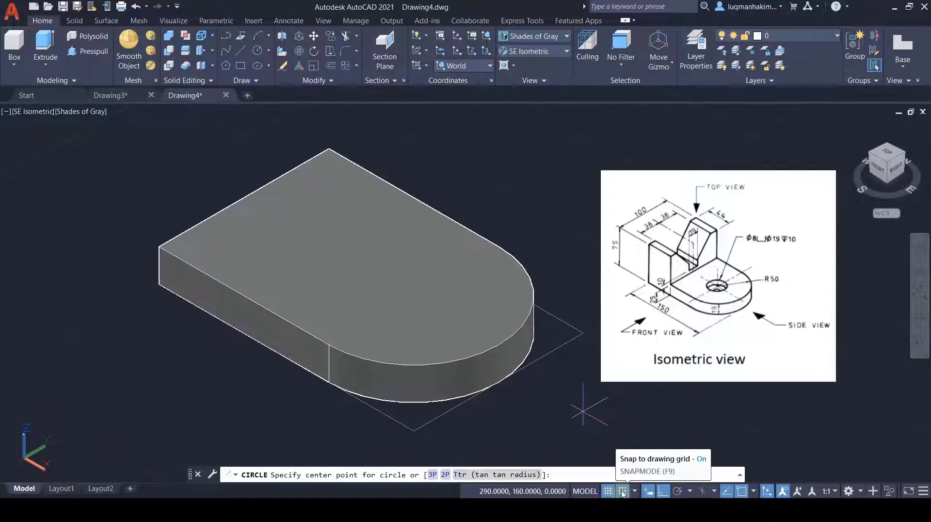
left_click(663, 491)
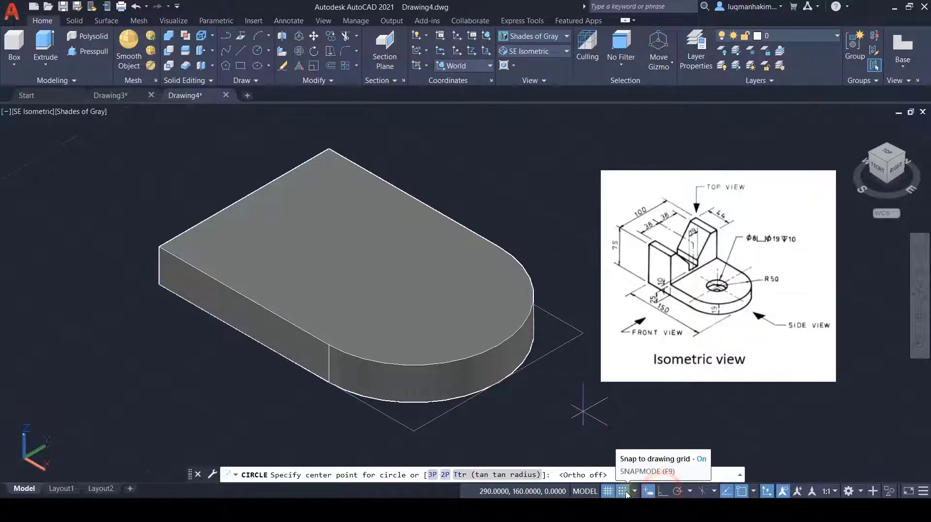
left_click(624, 491)
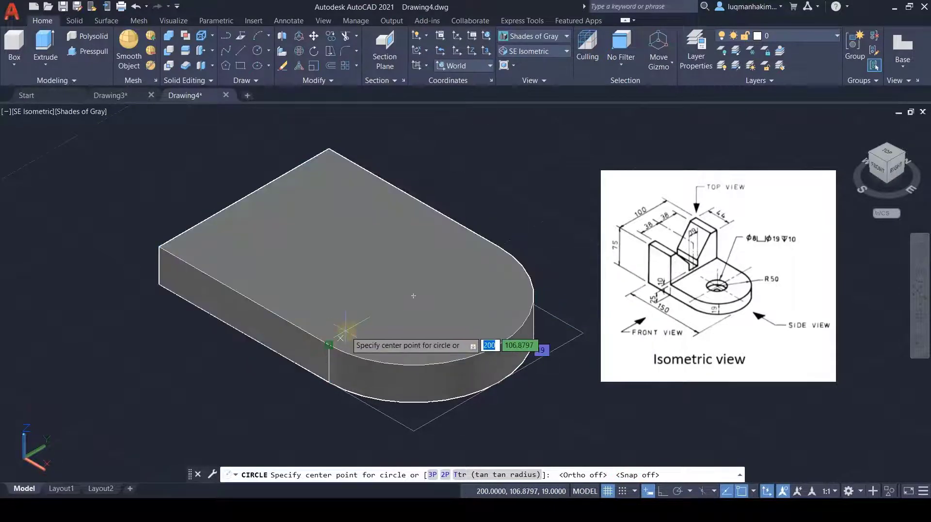
left_click(413, 295)
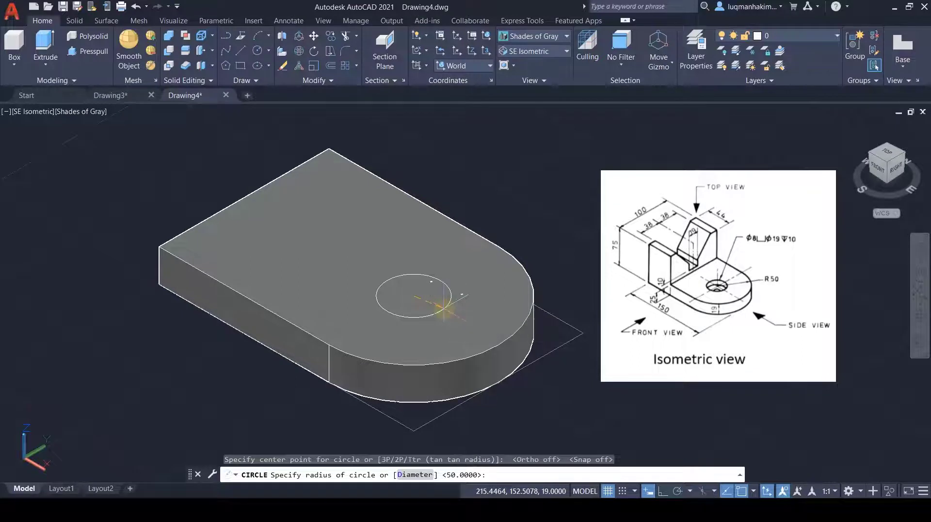
key("Return")
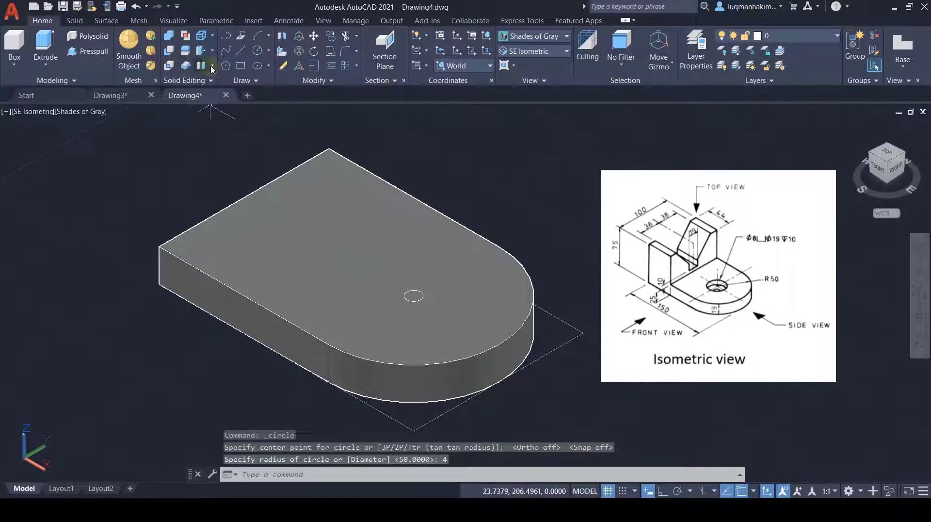
Draw a concentric circle of radius 9.5 mm around the 4 mm radius circle
left_click(257, 51)
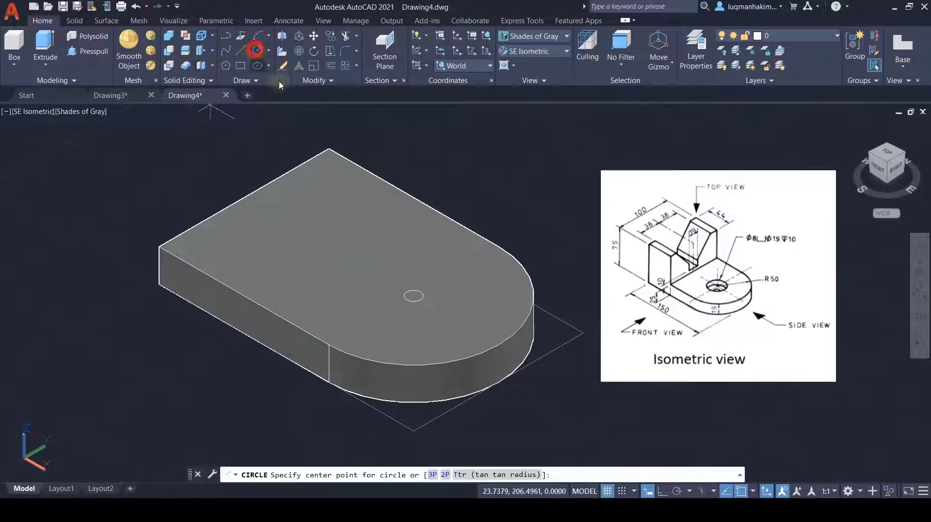
left_click(413, 296)
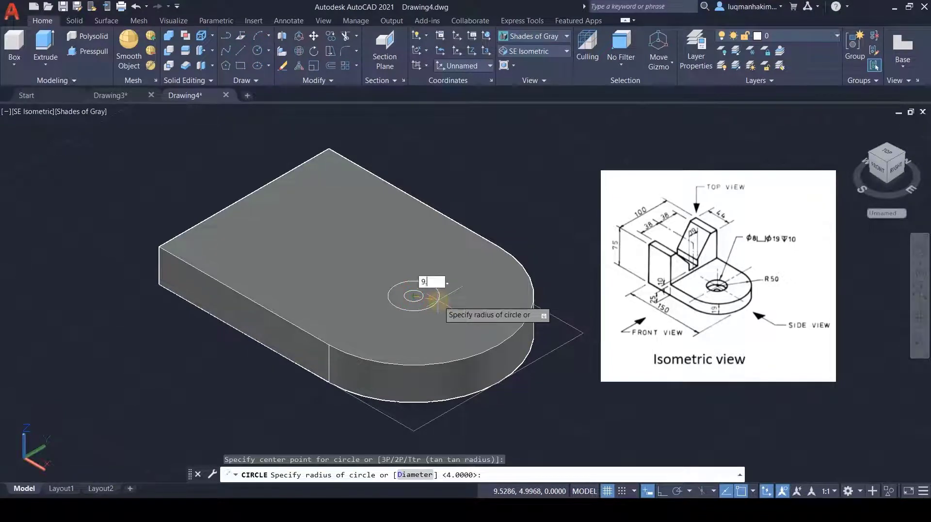
key("Return")
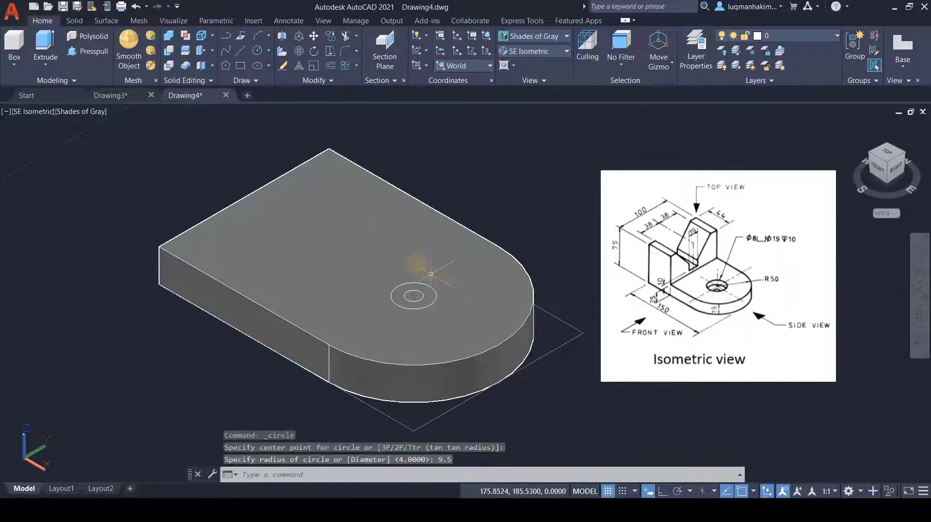
Presspull the inner circle 19 mm down through the base and the surrounding ring 10 mm down to form the counterbored hole
left_click(94, 52)
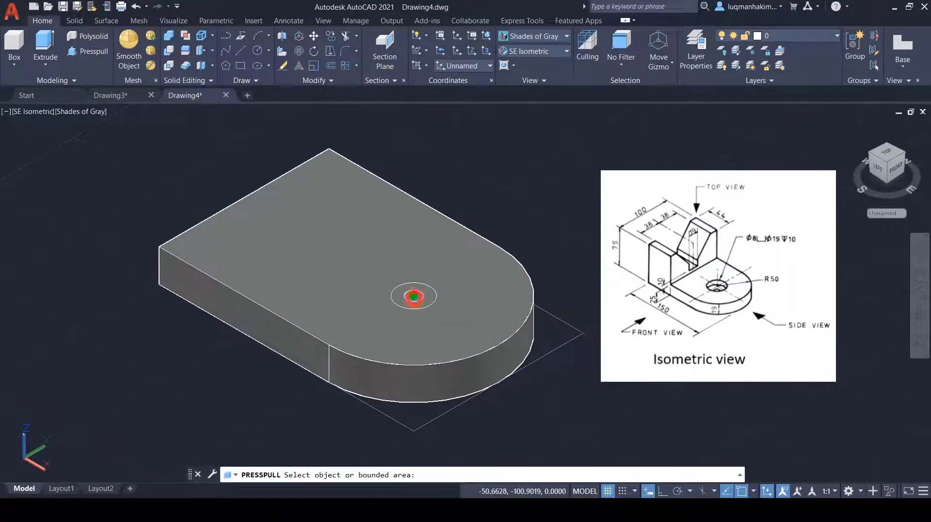
left_click(413, 296)
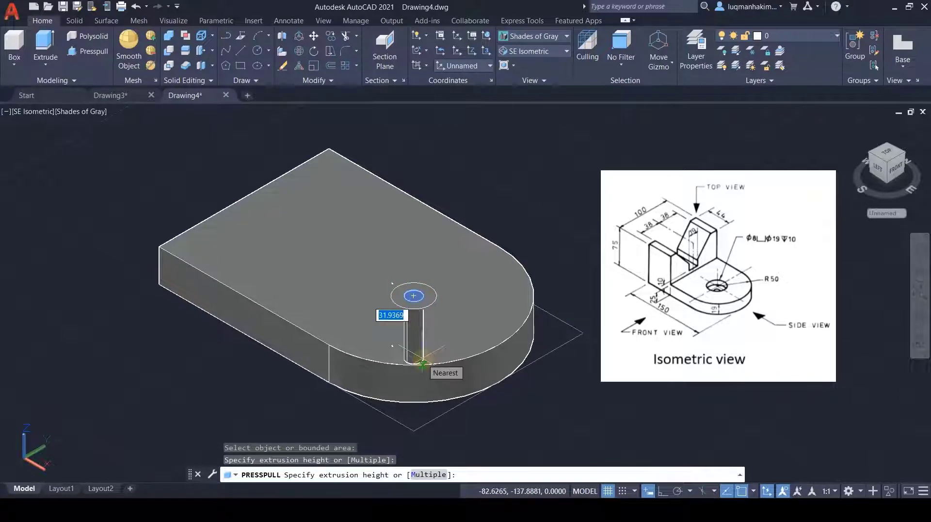
type("19")
key("Return")
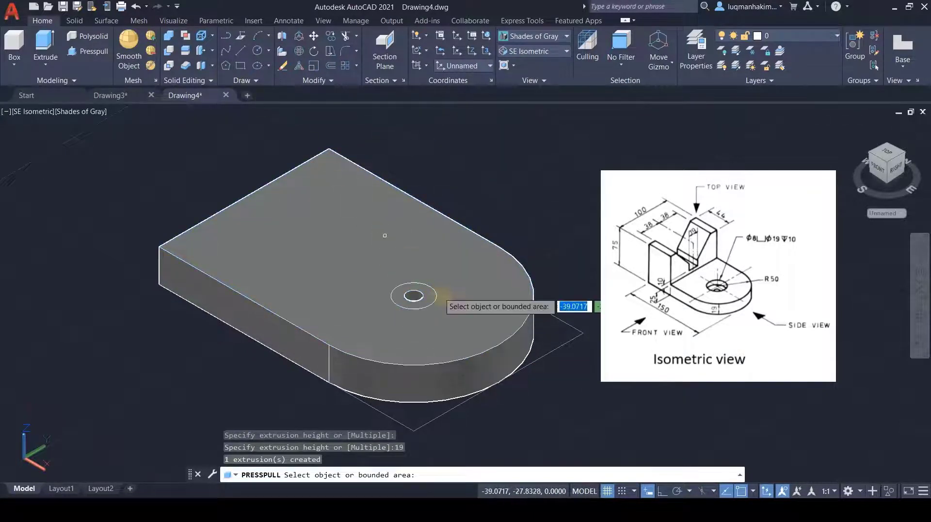
left_click(429, 296)
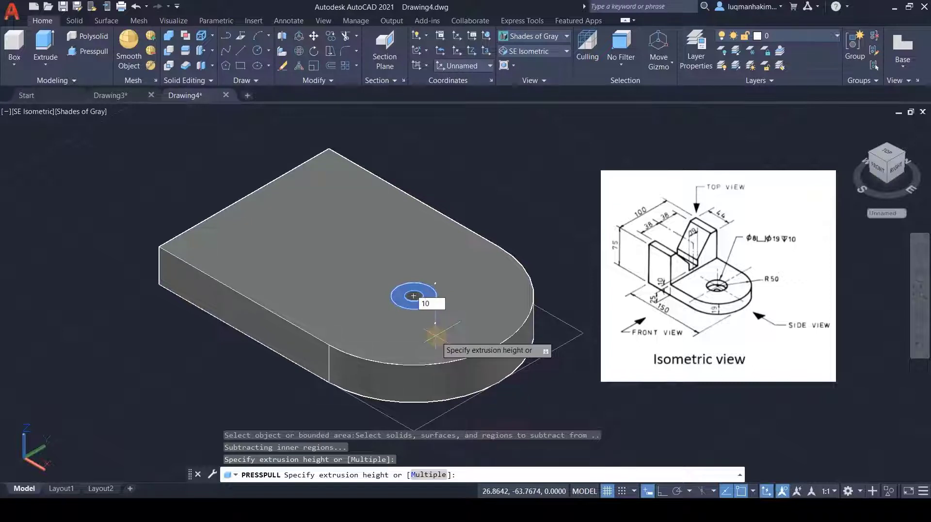
key("Return")
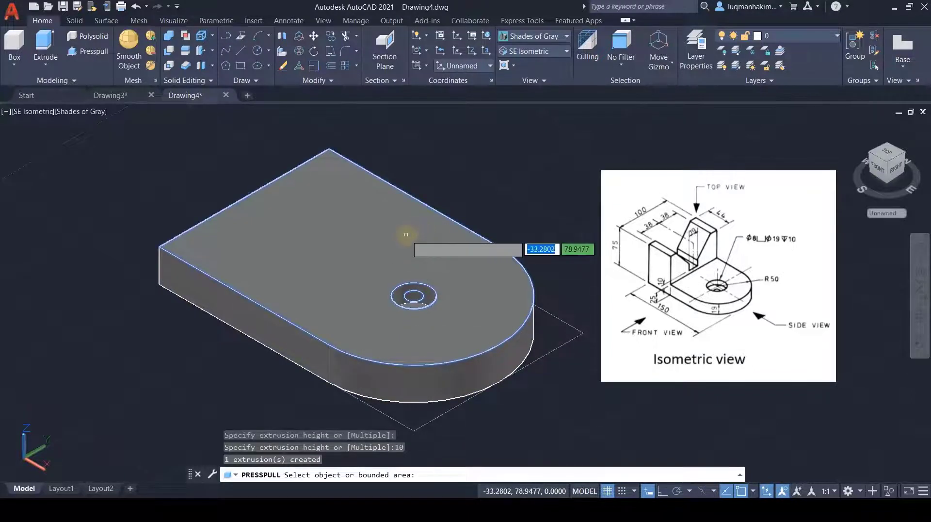
key("Return")
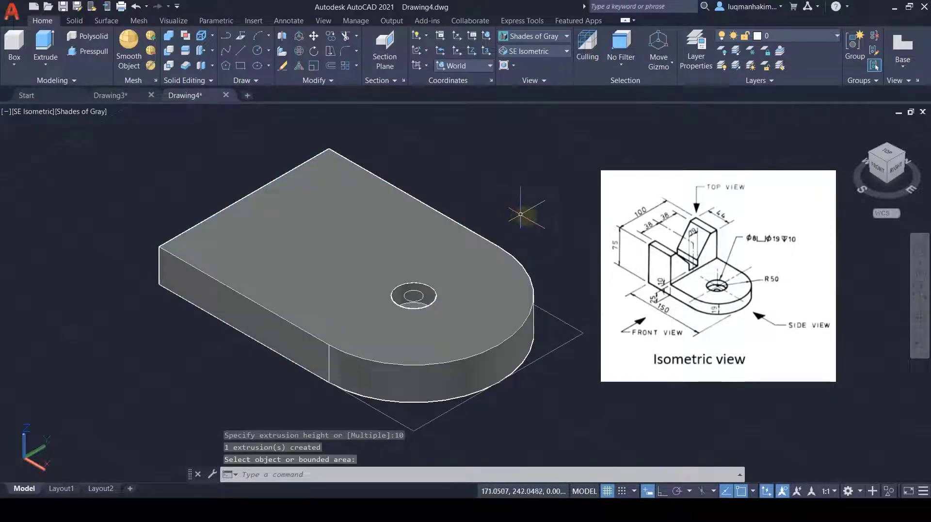
Draw a 44 by 100 mm rectangle on the base's upper face, starting from the corner at its square end
mouse_move(527, 216)
middle_mouse_down("shift")
mouse_move(547, 290)
mouse_move(532, 205)
mouse_move(532, 213)
middle_mouse_up("shift")
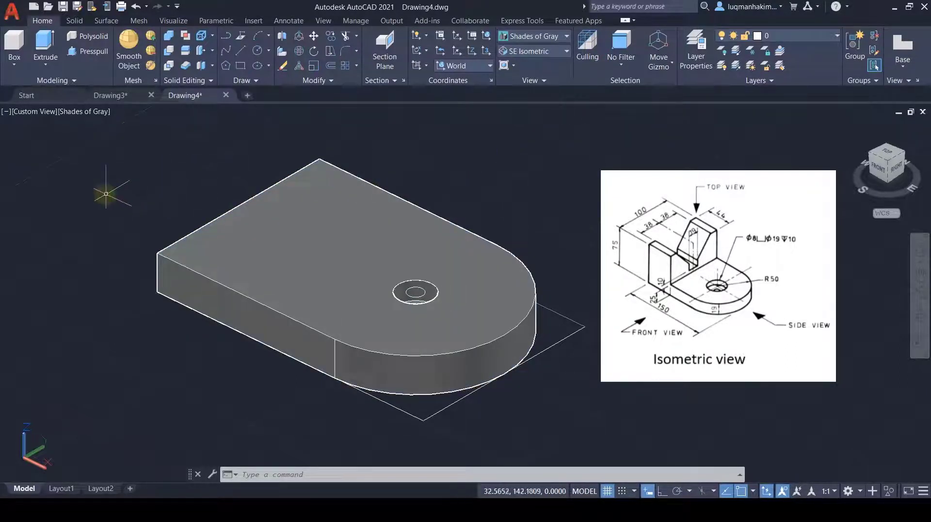
left_click(243, 65)
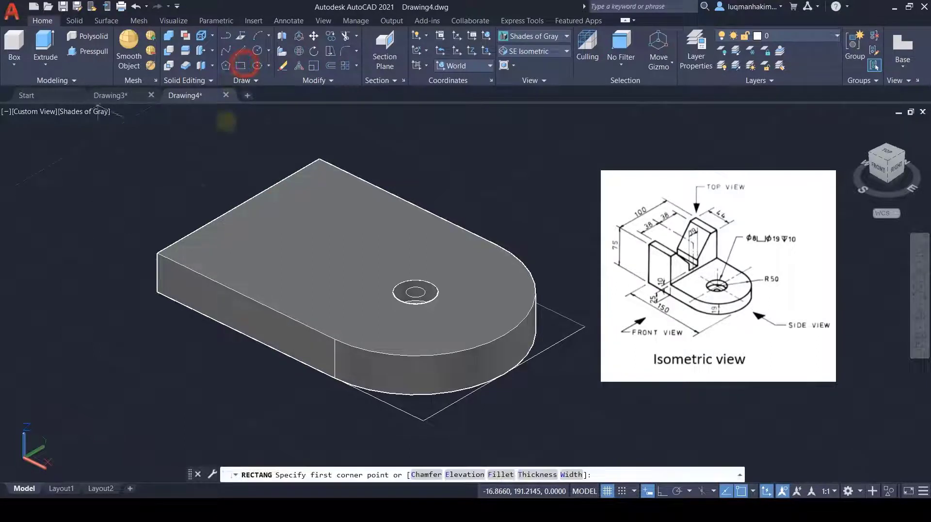
left_click(157, 253)
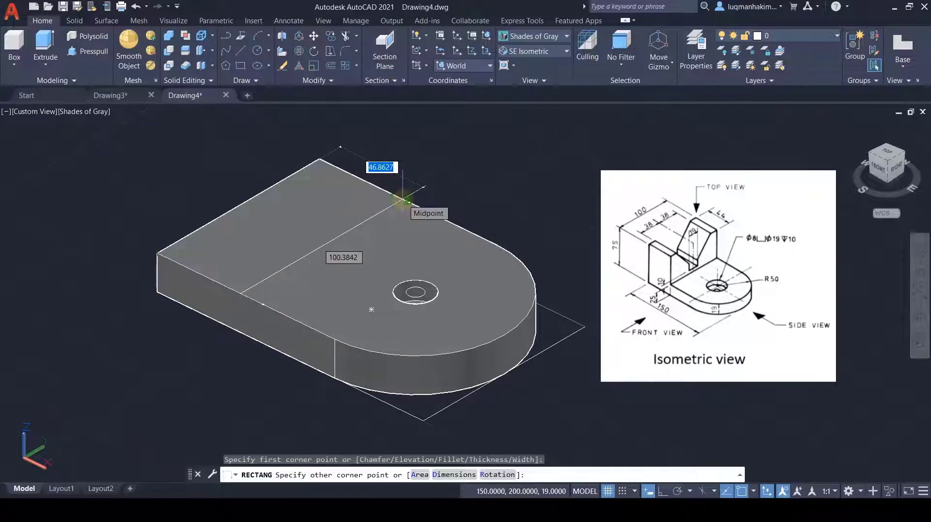
type("44")
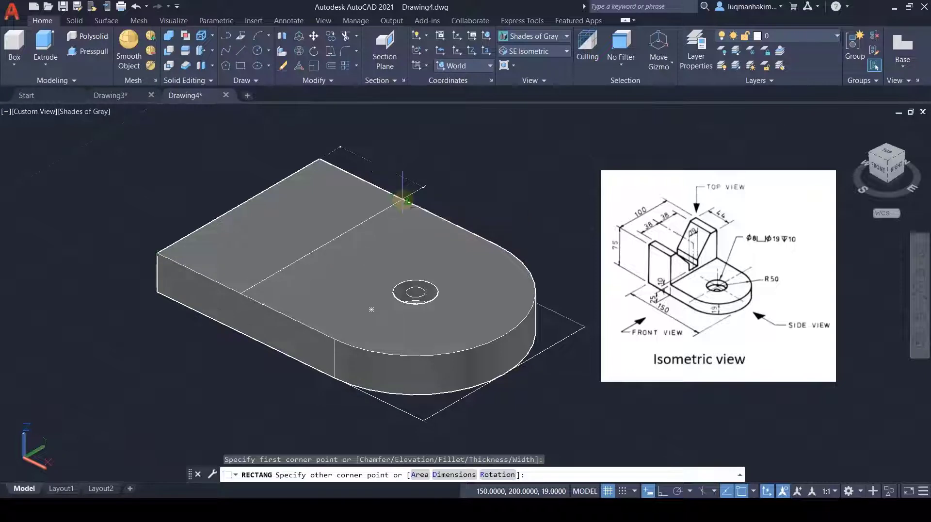
key("Tab")
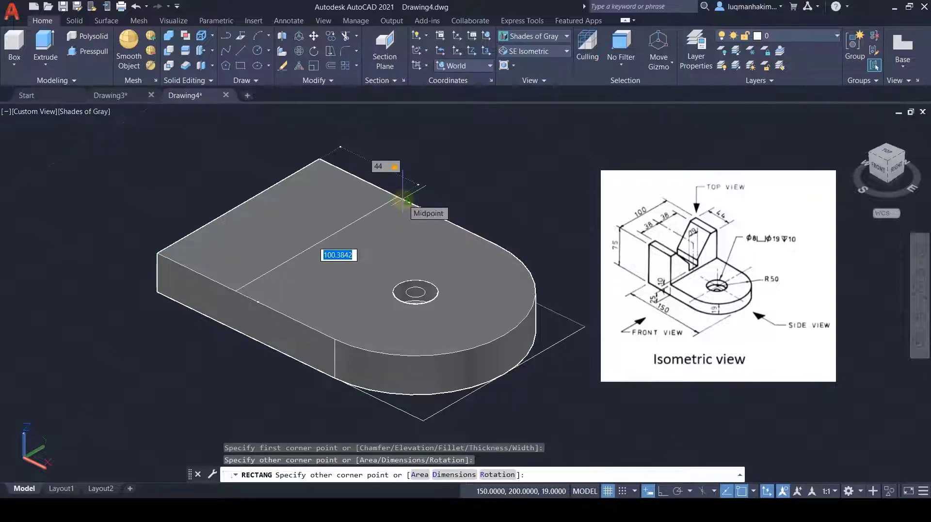
type("1")
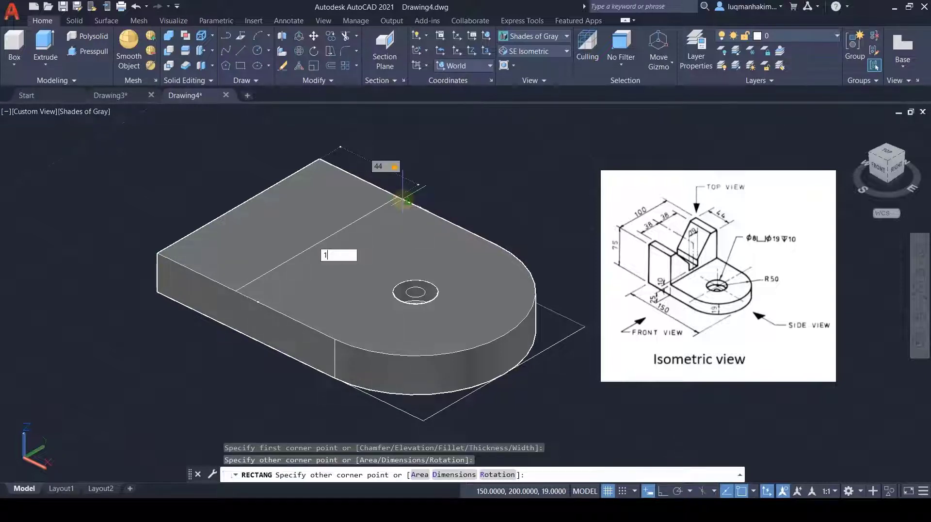
type("00")
key("Return")
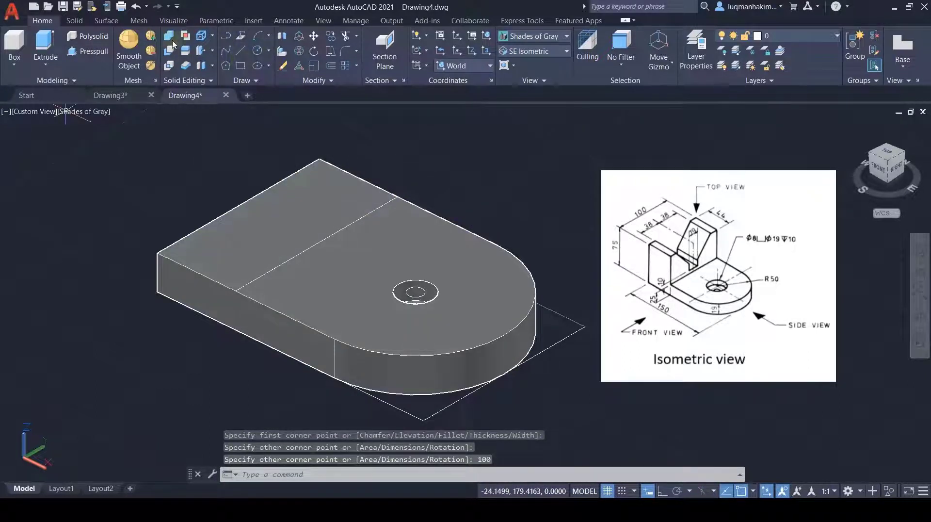
Presspull the 44 by 100 mm rectangular area upward by 6 mm
left_click(91, 51)
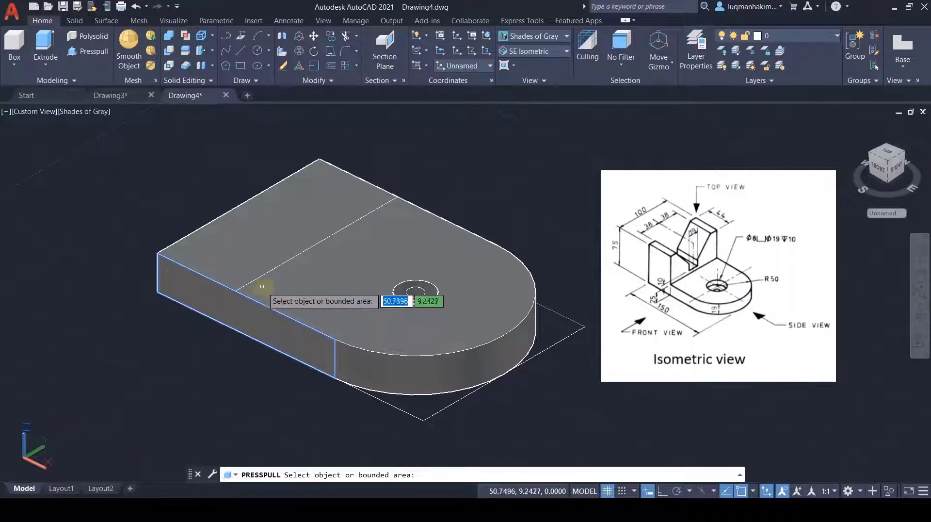
left_click(276, 233)
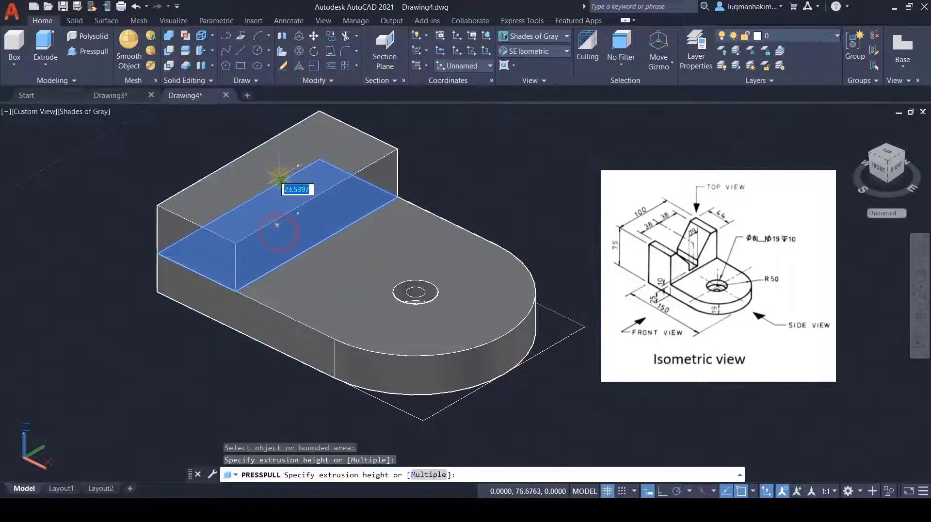
type("6")
key("Return")
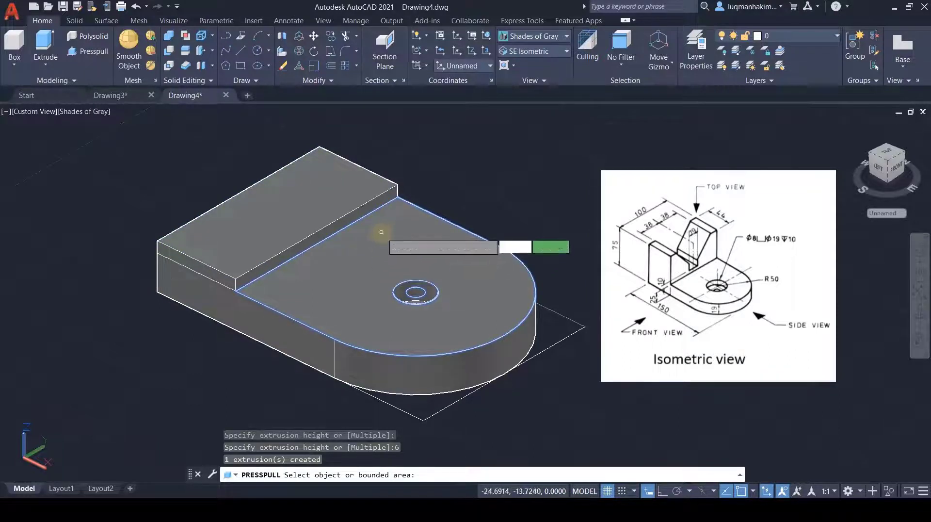
key("Return")
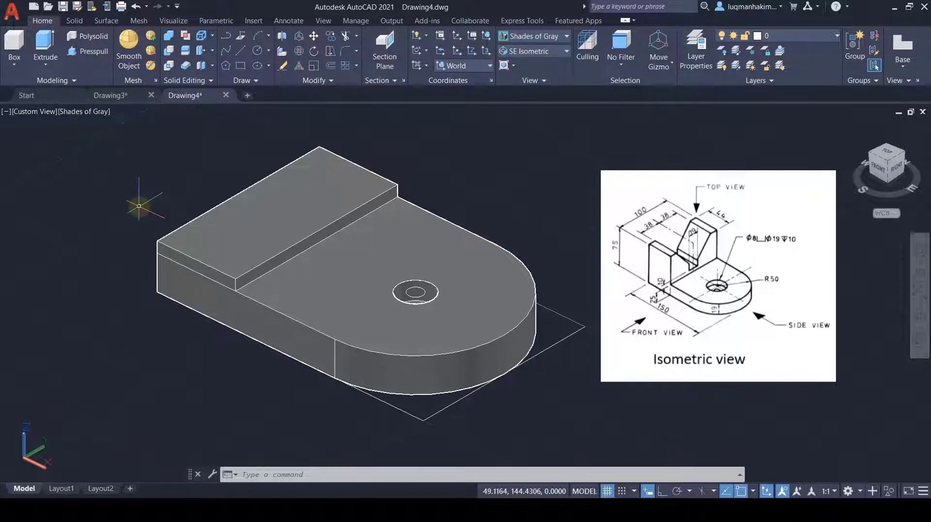
left_click(412, 306)
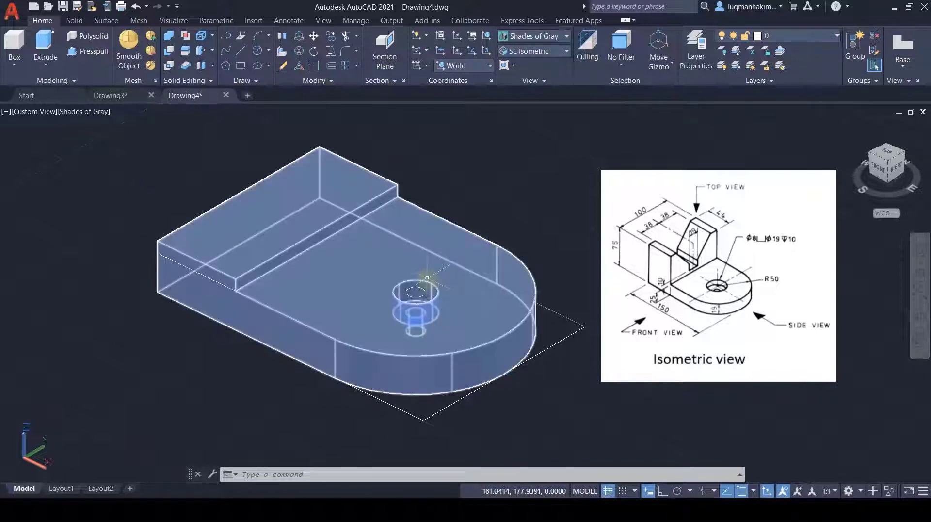
key("Escape")
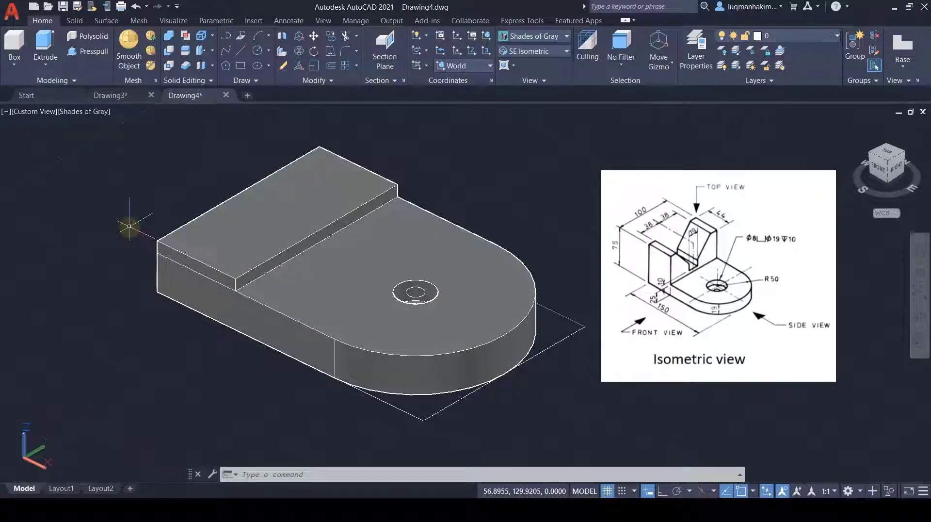
left_click(240, 67)
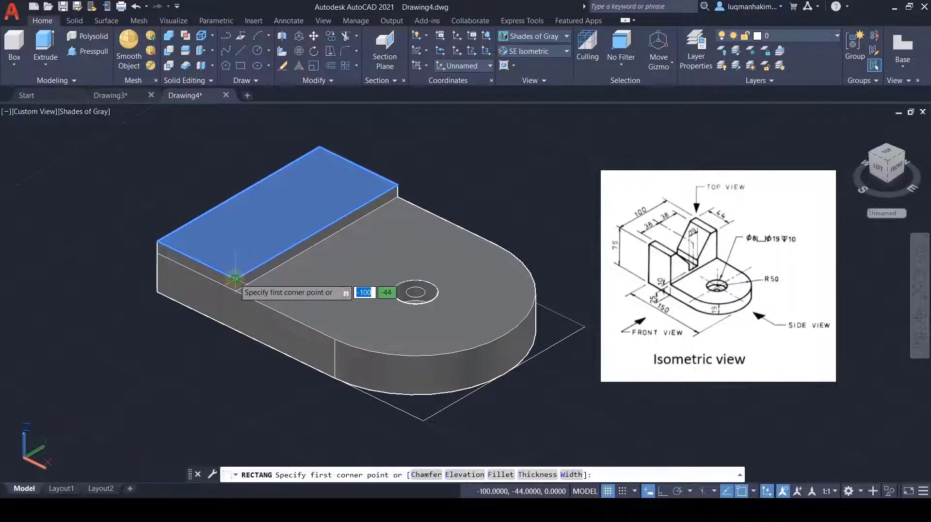
left_click(235, 279)
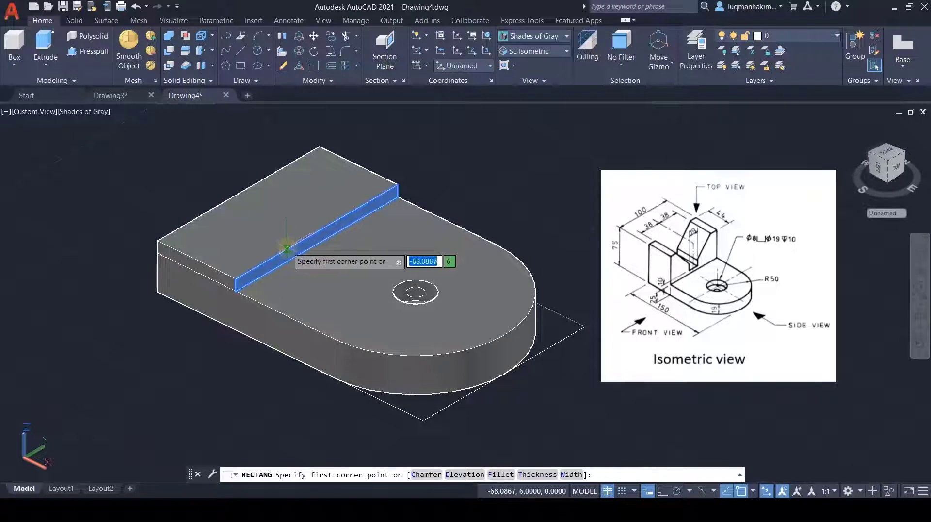
left_click(287, 247)
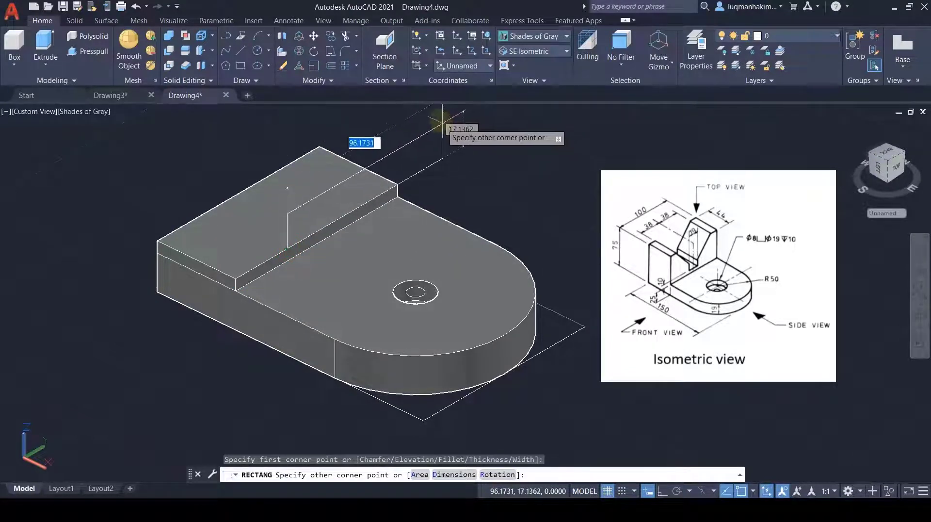
key("Escape")
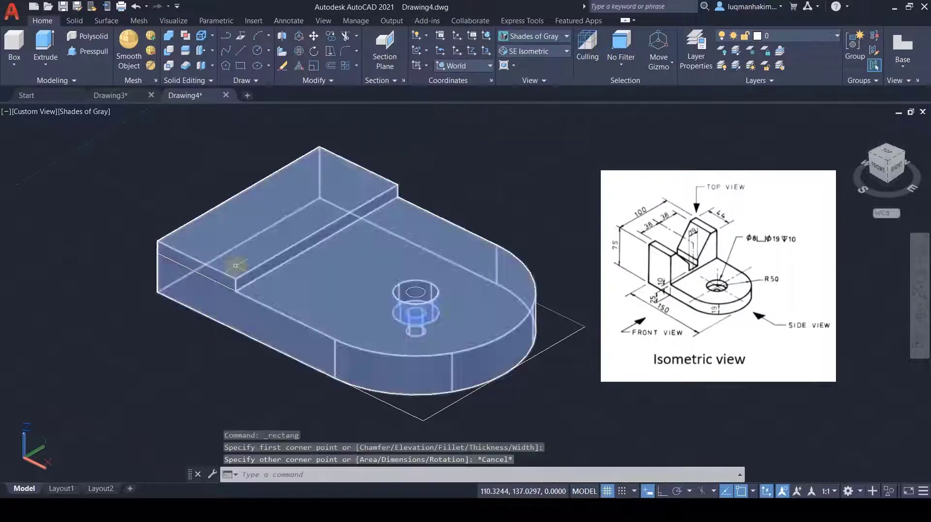
Draw a 40.5 by 44 mm rectangle on the raised block's upper face, starting from its near corner beside the rounded base
left_click(245, 70)
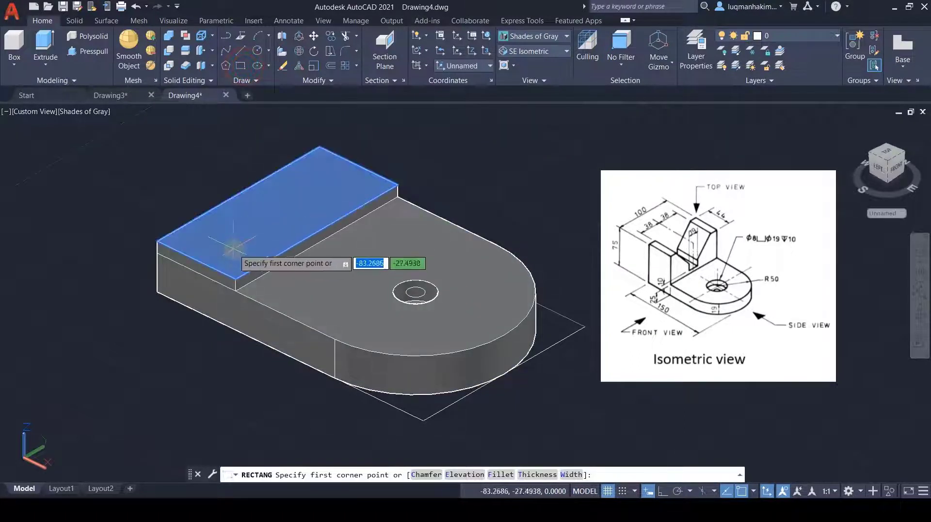
left_click(235, 279)
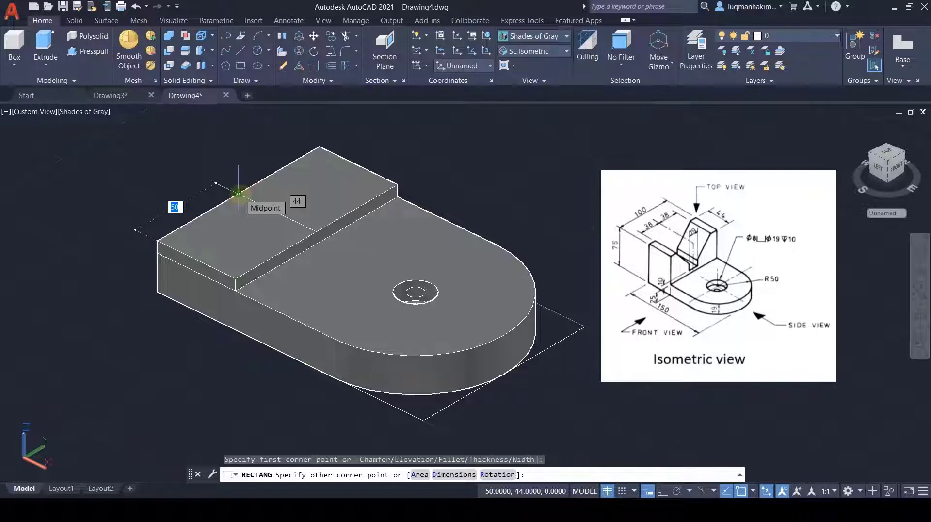
type("40.5")
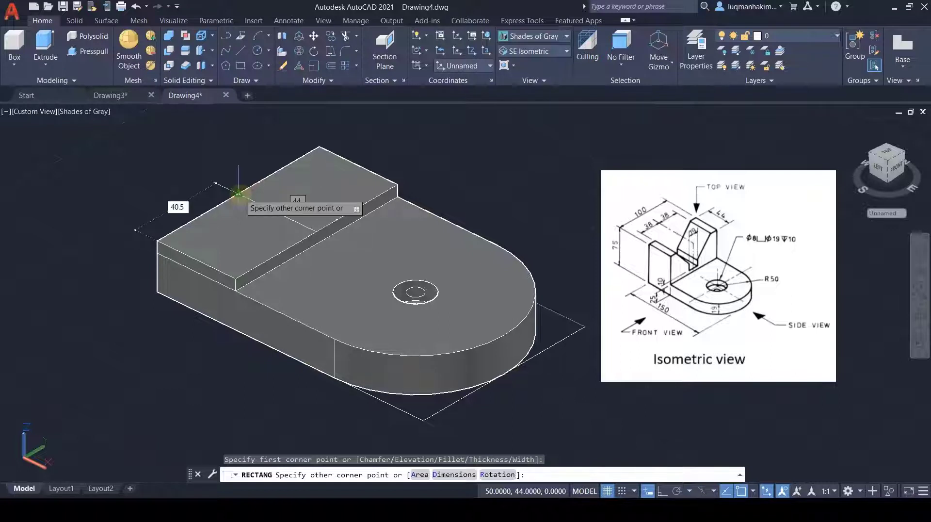
key("Return")
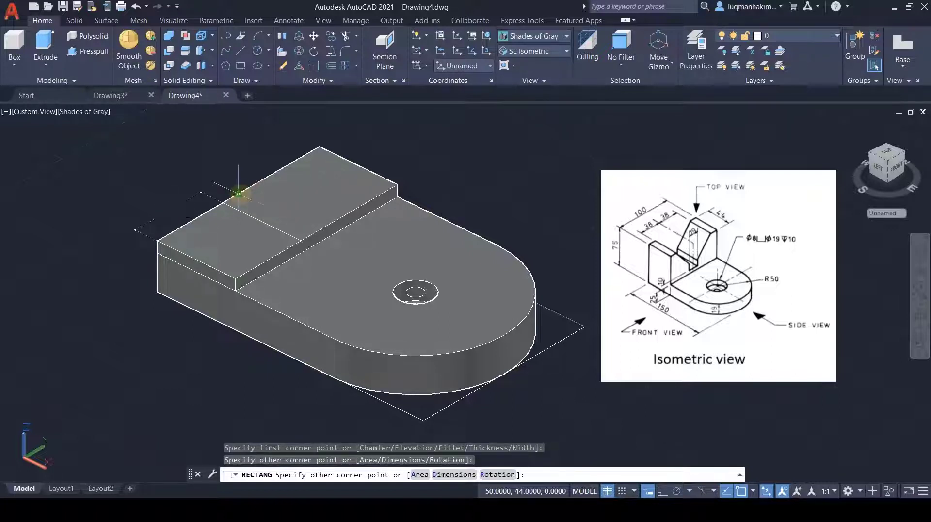
type("44")
key("Return")
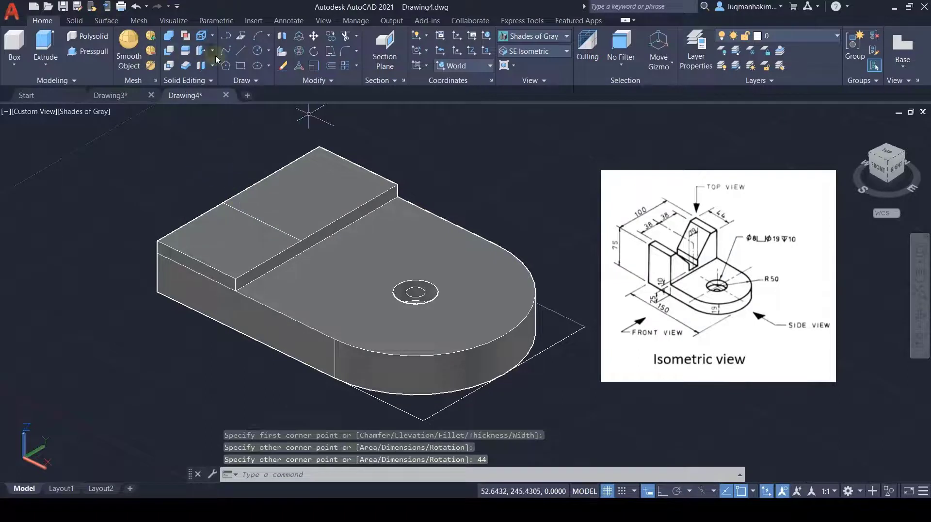
Draw a matching 44 by 40.5 mm rectangle at the far end of the raised block's upper face, starting from its corner beside the rounded base
left_click(240, 65)
left_click(398, 187)
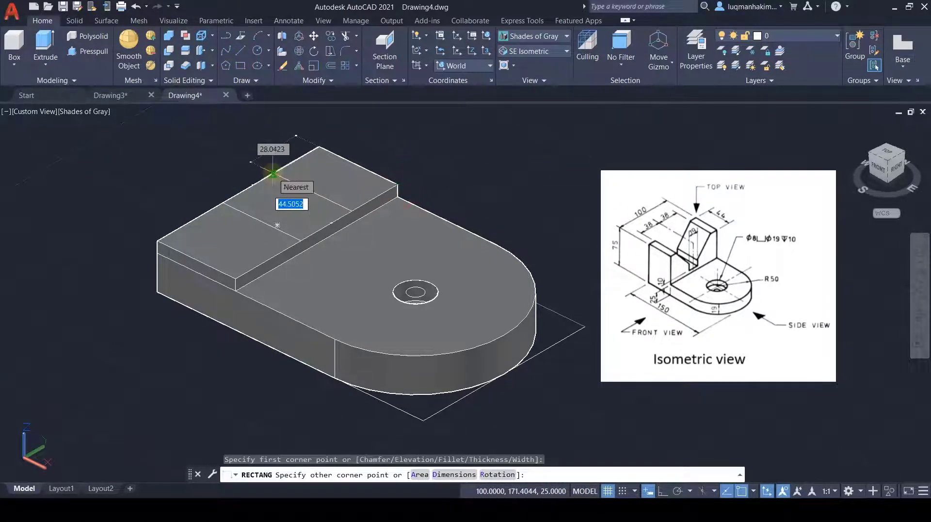
type("44")
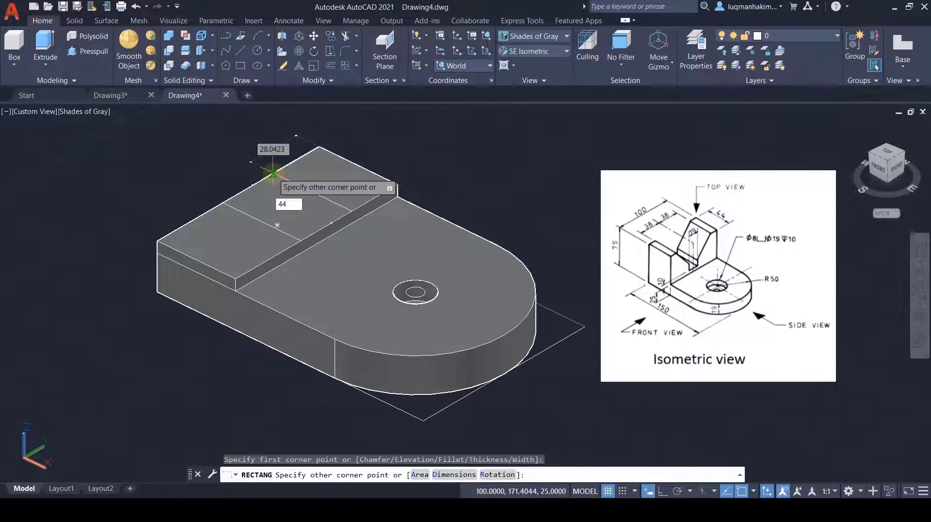
key("Tab")
type("4")
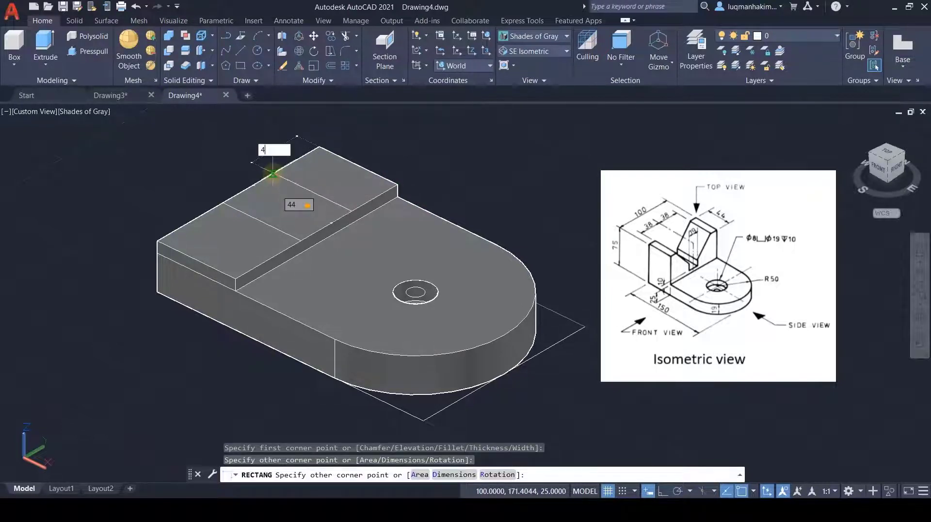
type("0.5")
key("Return")
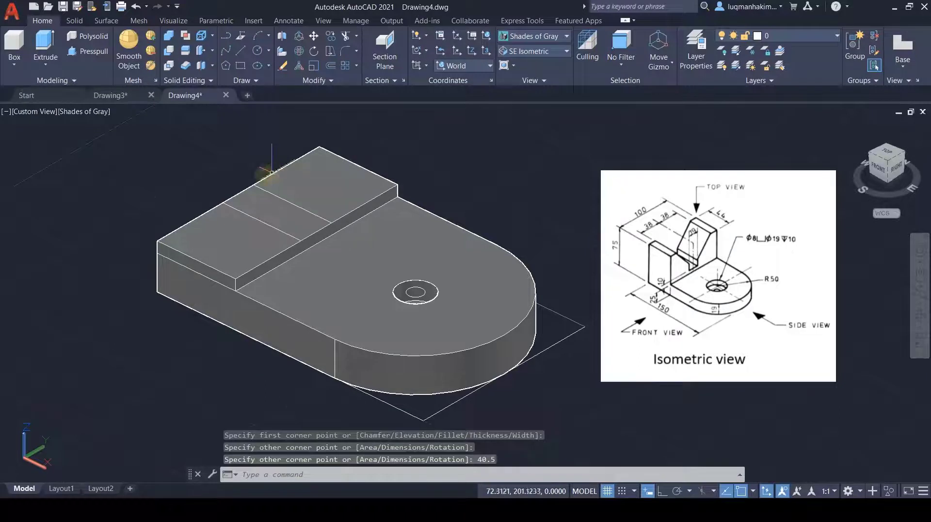
Presspull both 40.5 by 44 mm end areas of the raised block upward by 50 mm to form the two uprights
left_click(95, 53)
left_click(221, 236)
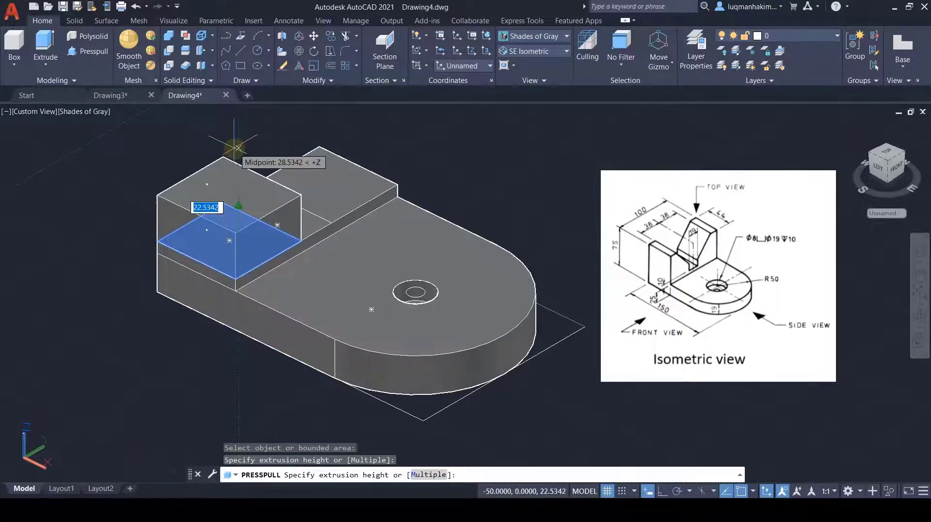
type("50")
key("Return")
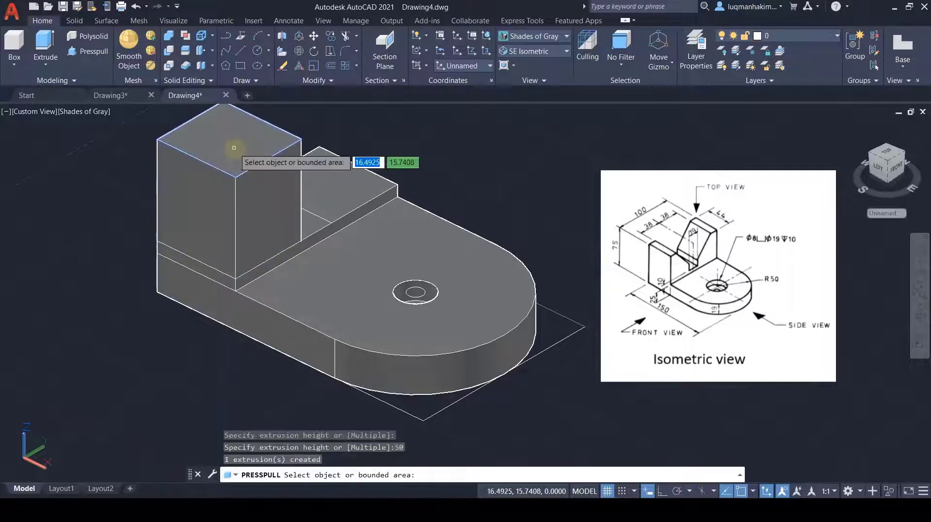
left_click(354, 189)
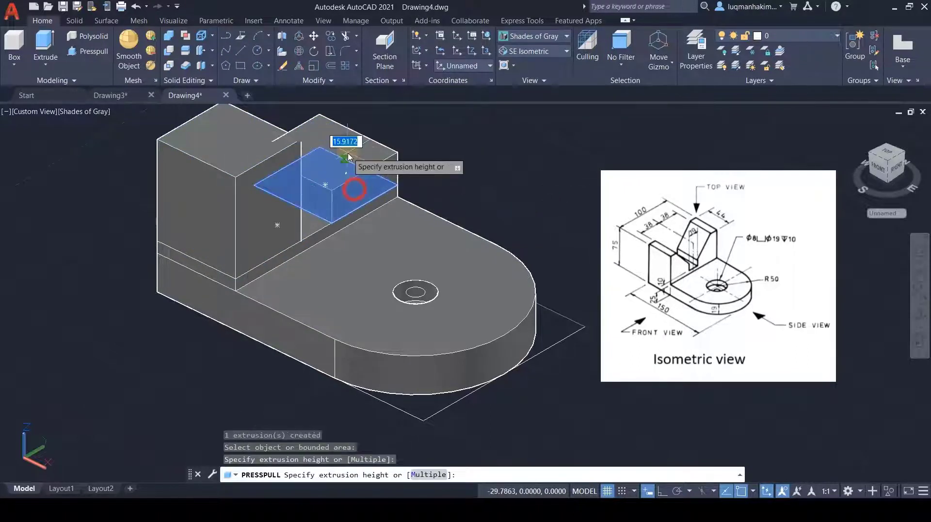
type("50")
key("Return")
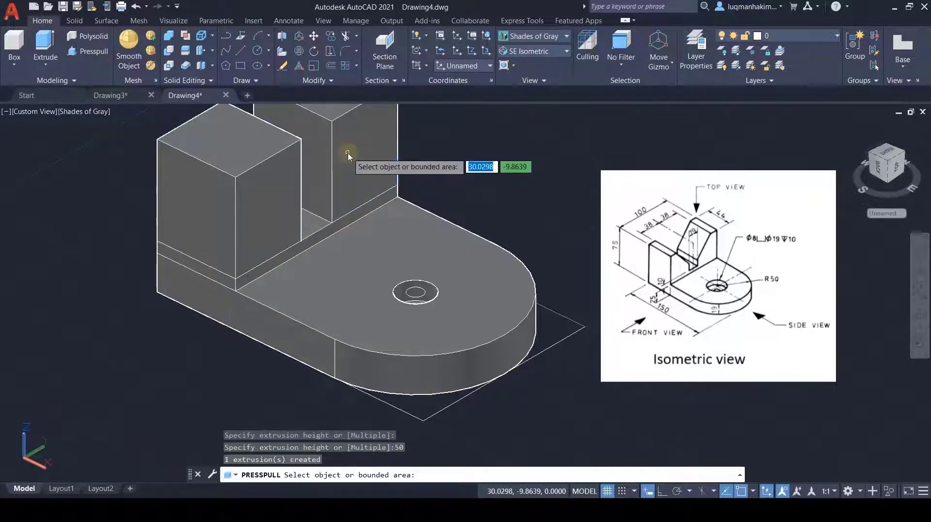
key("Escape")
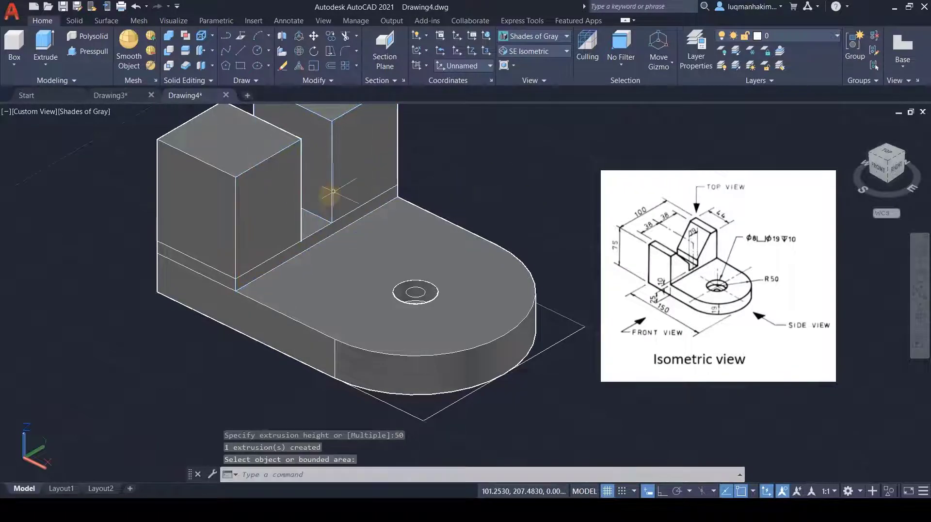
scroll(320, 195, "down", 3)
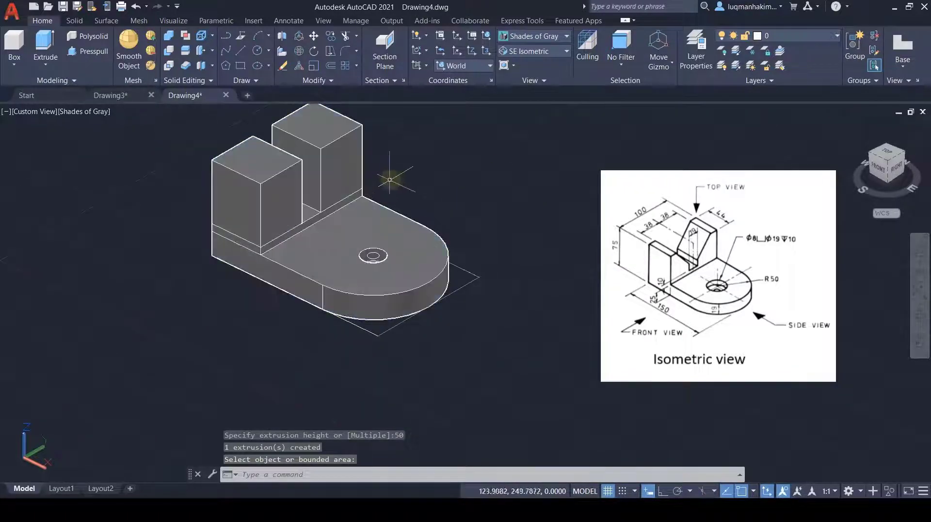
middle_click_drag(386, 170, 433, 245)
scroll(410, 264, "up", 2)
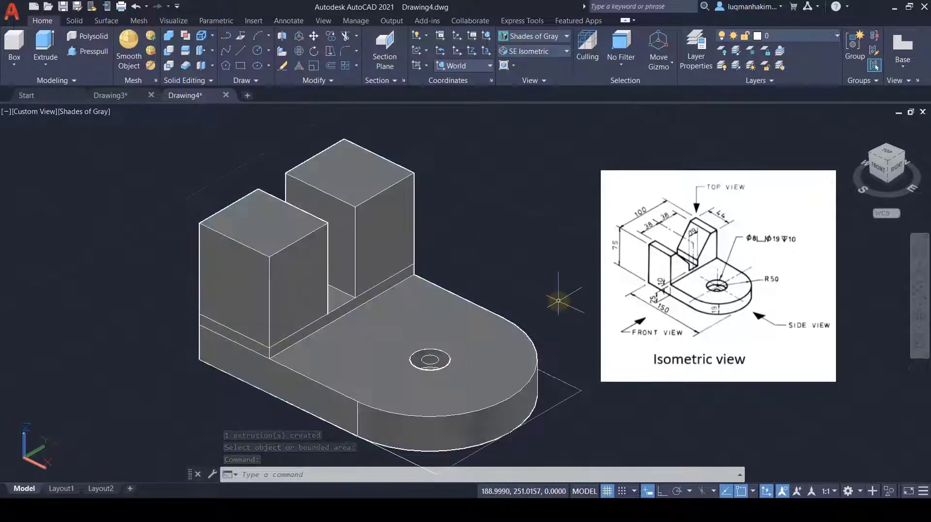
middle_click_drag(580, 336, 582, 291)
scroll(582, 291, "down", 2)
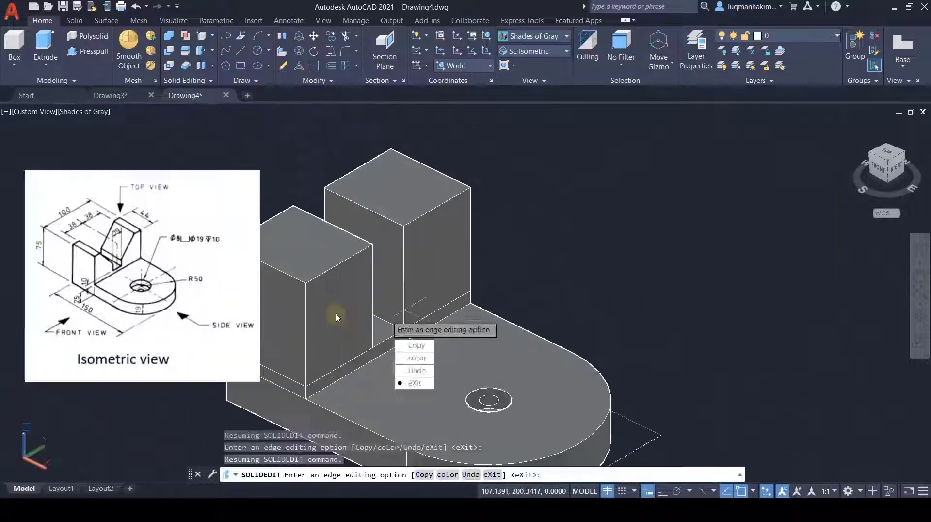
key("Escape")
scroll(378, 325, "down", 6)
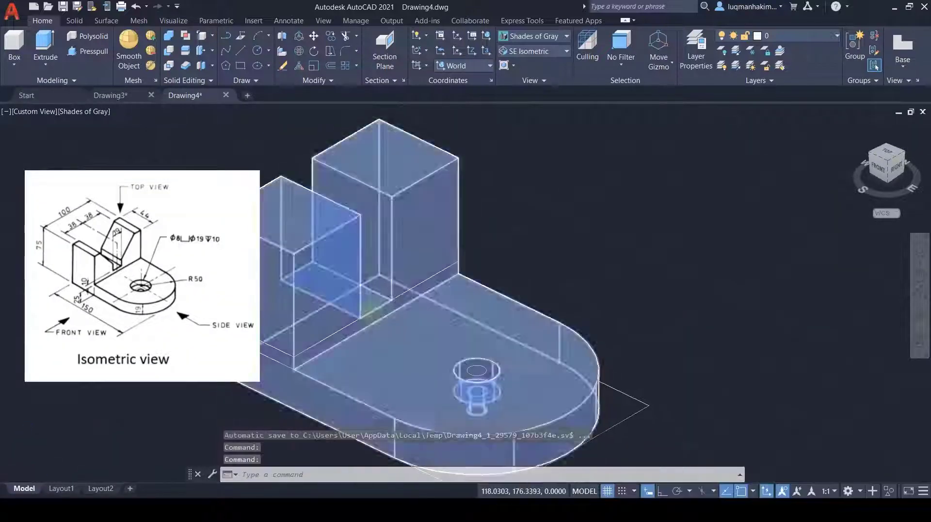
scroll(388, 322, "up", 2)
left_click(370, 301)
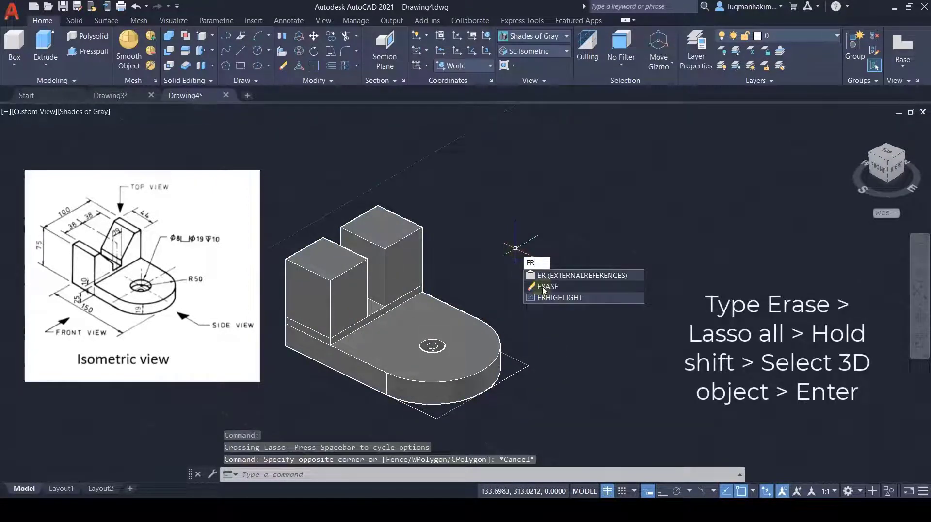
Erase all leftover construction rectangles and circles around the bracket, excluding the 3D solid from the selection
left_click(544, 288)
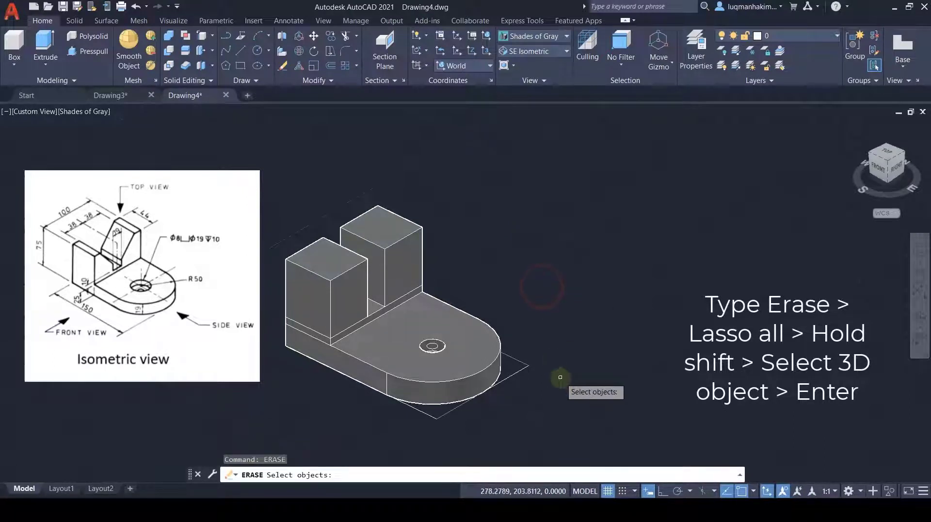
mouse_move(561, 377)
left_mouse_down()
mouse_move(493, 254)
mouse_move(430, 192)
mouse_move(308, 197)
mouse_move(279, 324)
mouse_move(322, 409)
mouse_move(430, 432)
mouse_move(466, 410)
left_mouse_up()
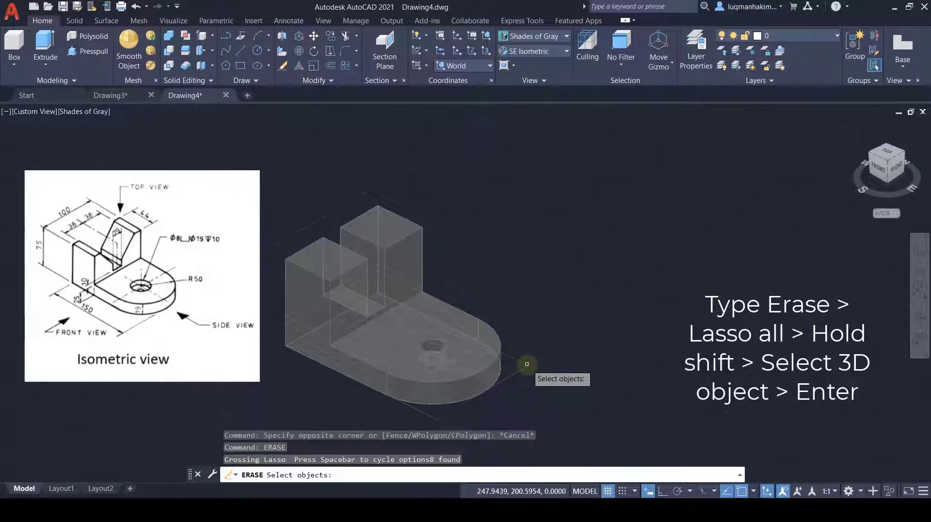
left_click(478, 386, "shift")
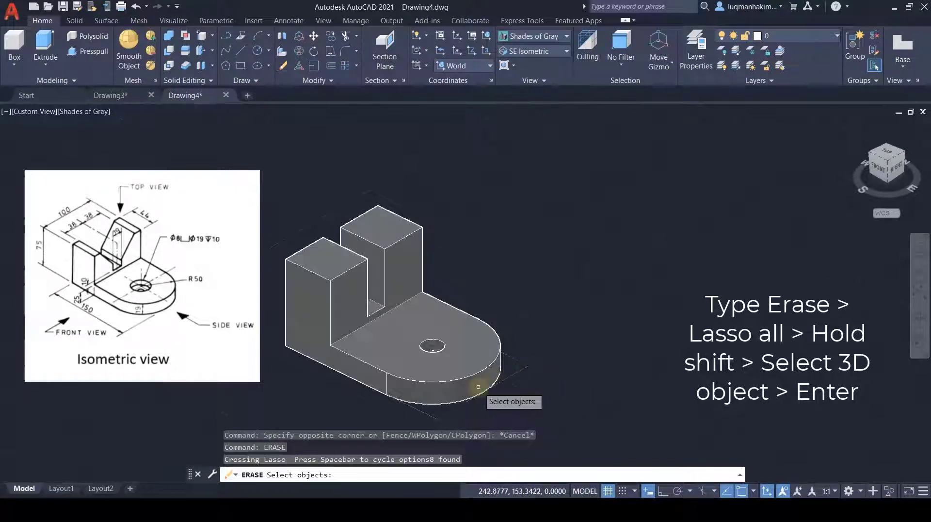
left_click(347, 291)
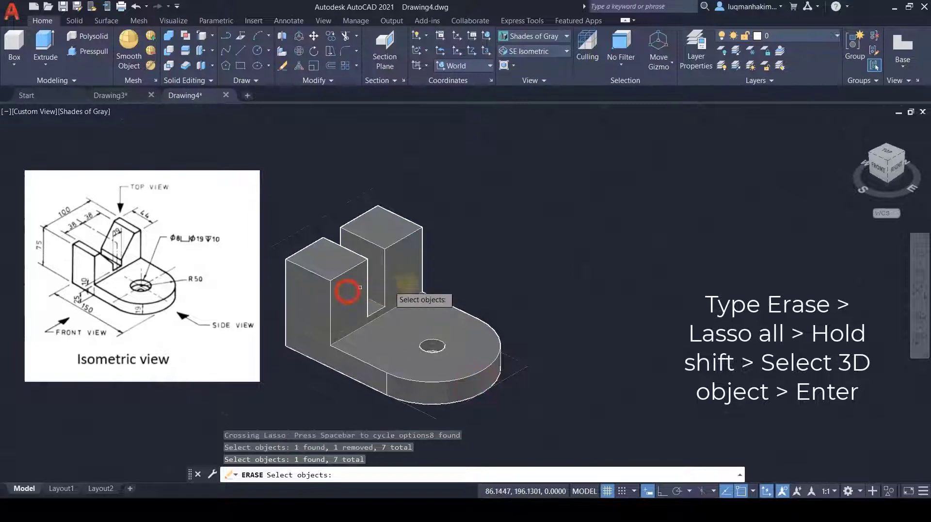
left_click(405, 274)
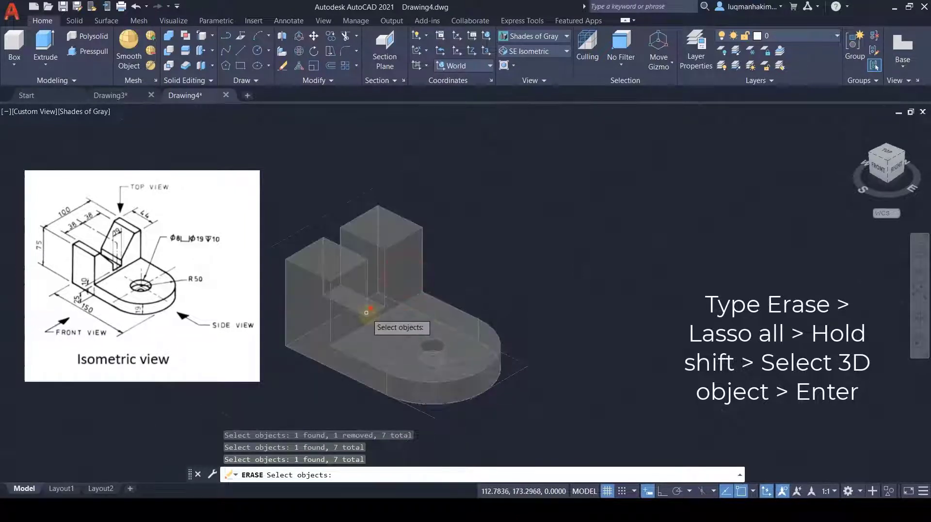
left_click(384, 313, "shift")
left_click(379, 312, "shift")
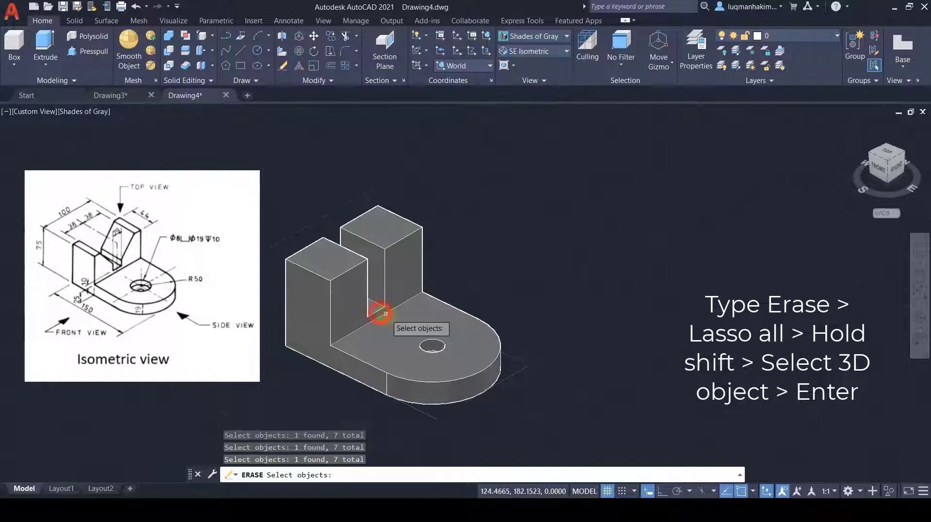
key("Return")
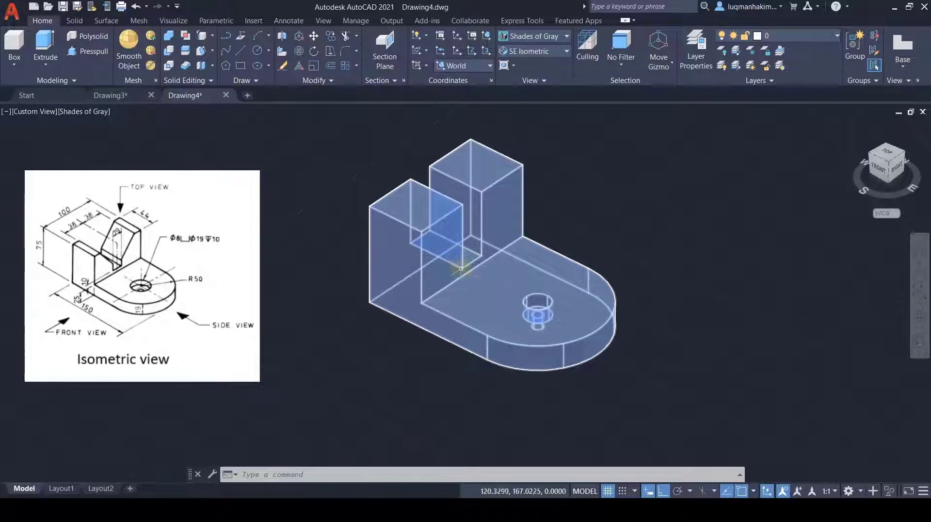
Copy the near upright's outer vertical edge beside the rounded base 12 mm inward across its front face
left_click(212, 36)
left_click(220, 55)
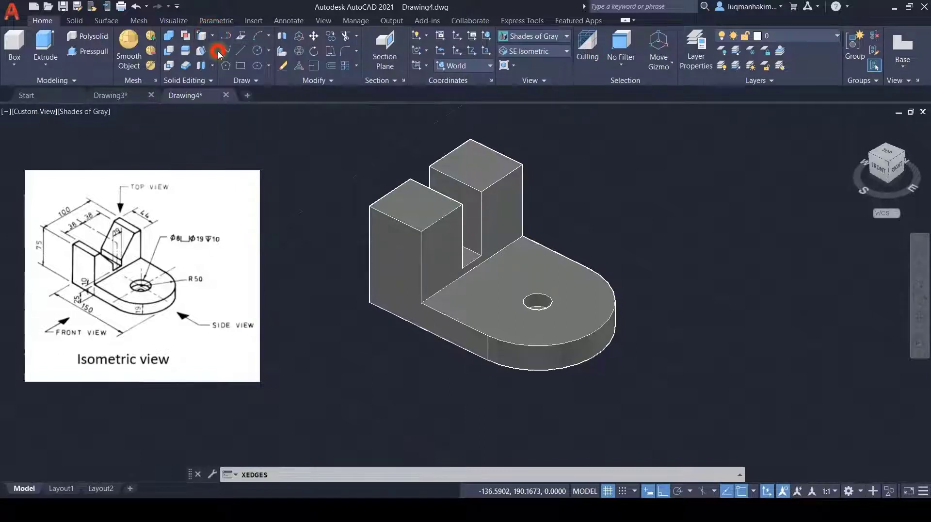
left_click(214, 36)
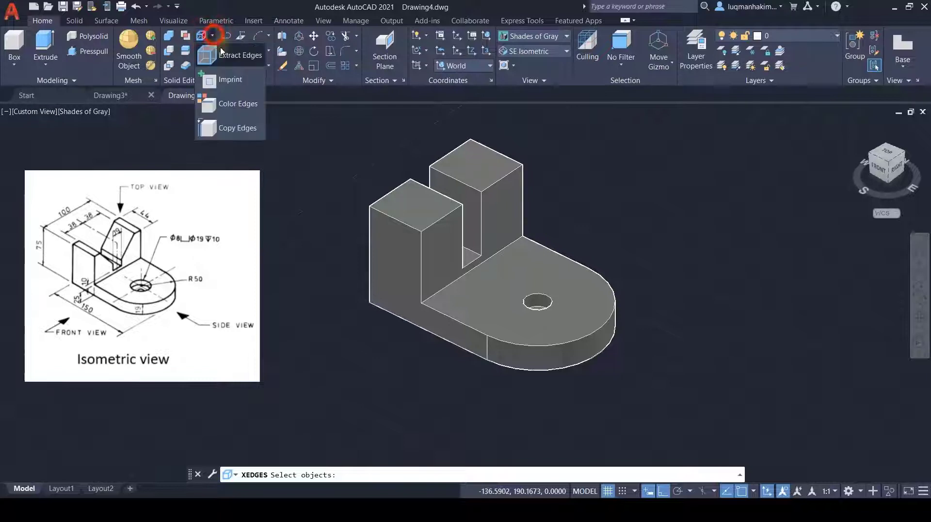
left_click(239, 130)
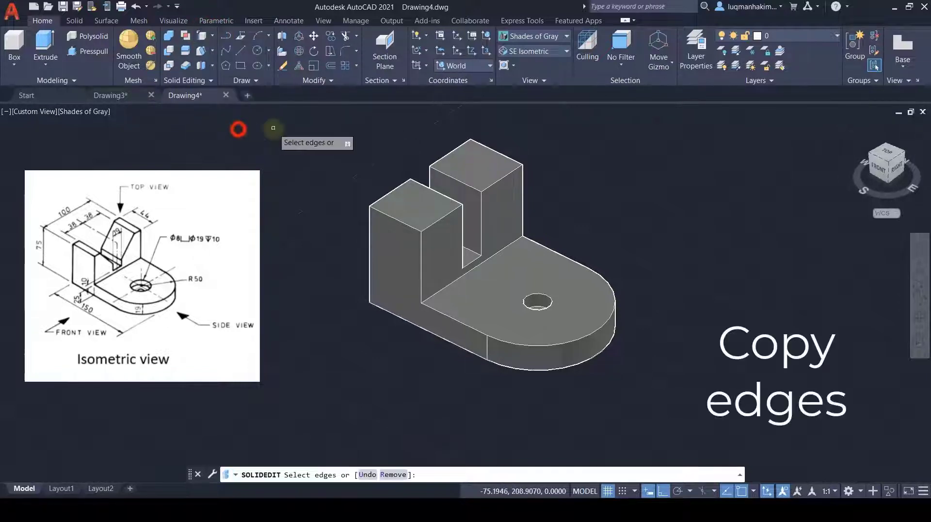
left_click(421, 264)
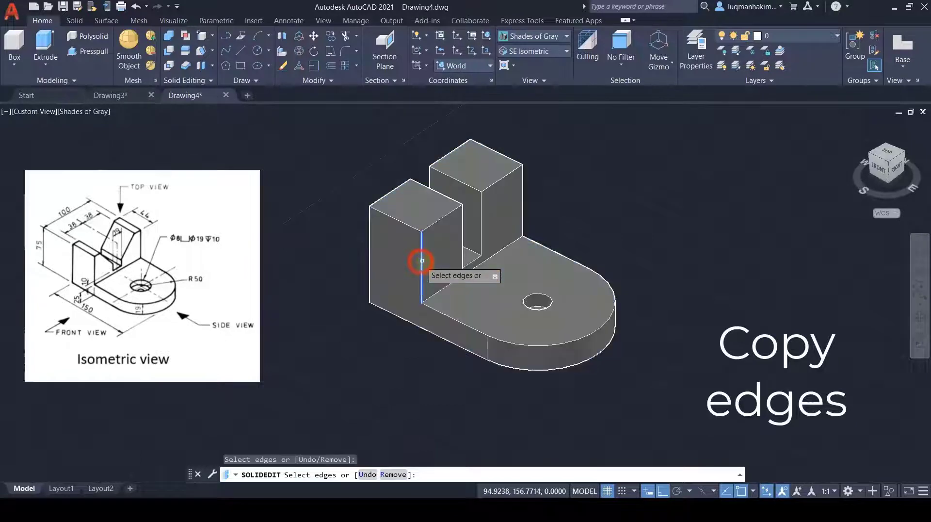
key("Return")
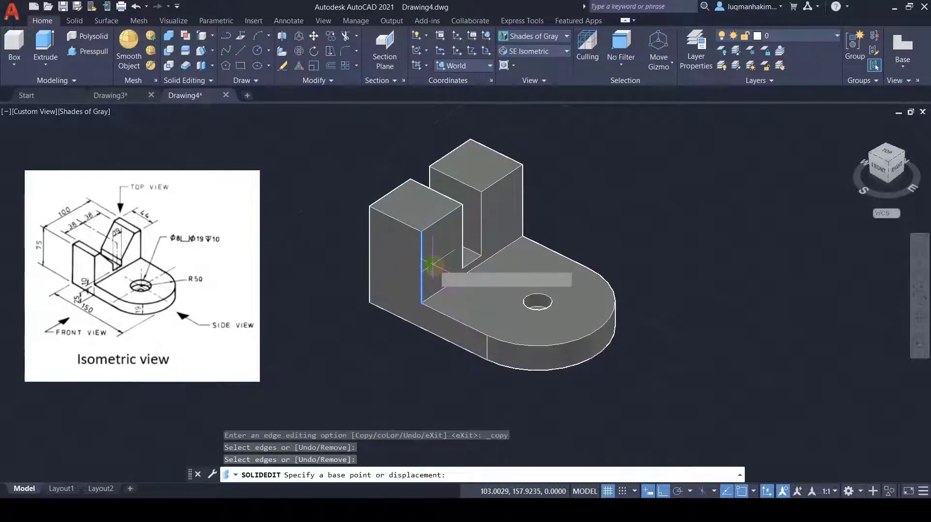
left_click(421, 232)
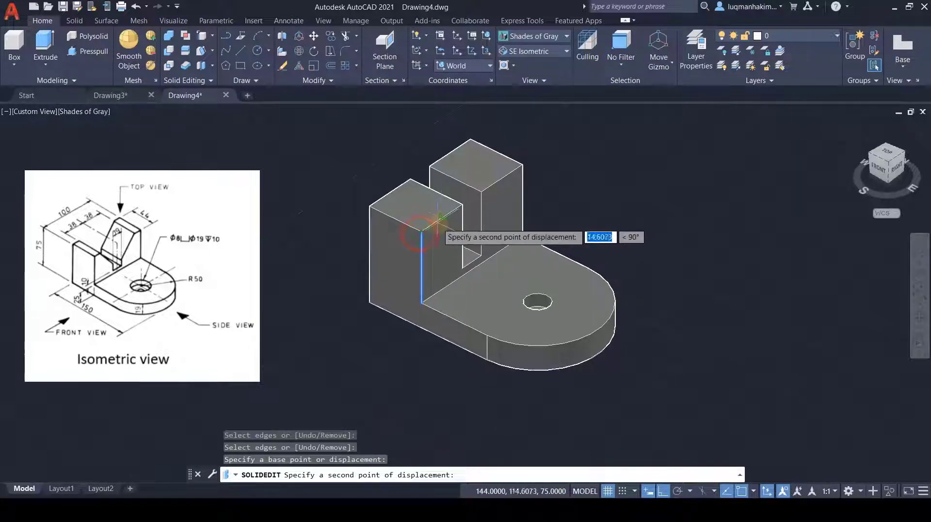
type("12")
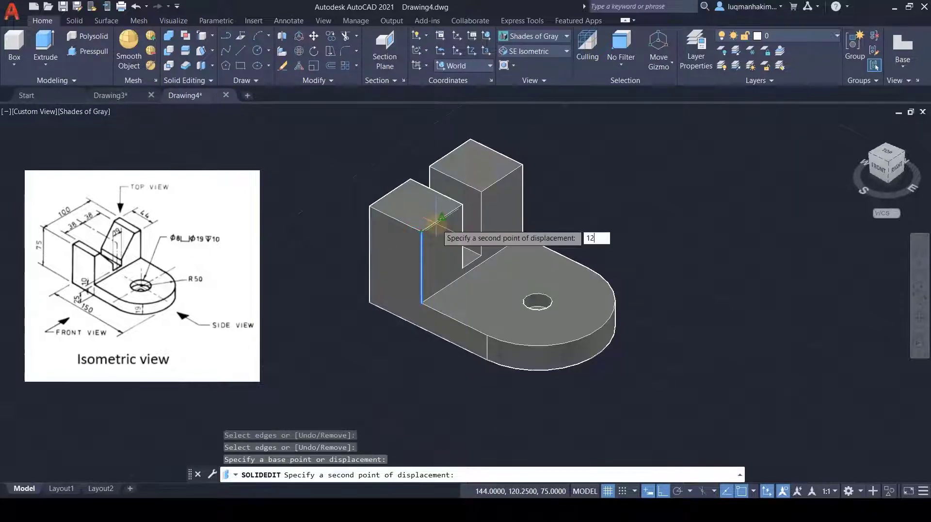
key("Return")
key("Escape")
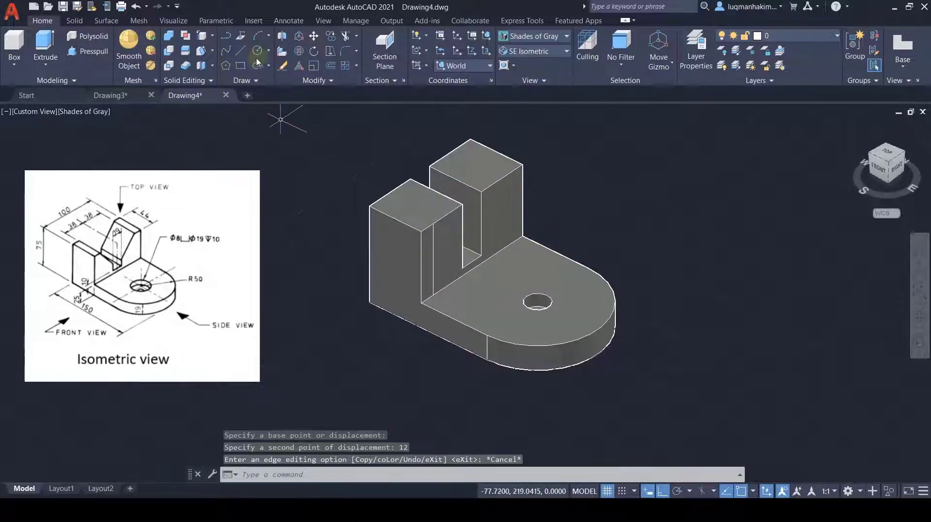
Copy the far upright's outer vertical edge beside the rounded base 12 mm inward across its front face
left_click(208, 36)
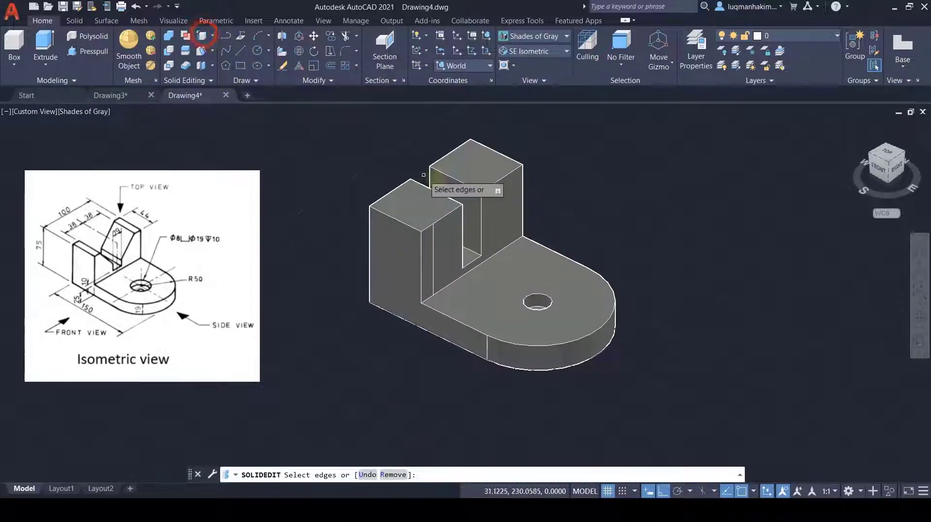
left_click(524, 200)
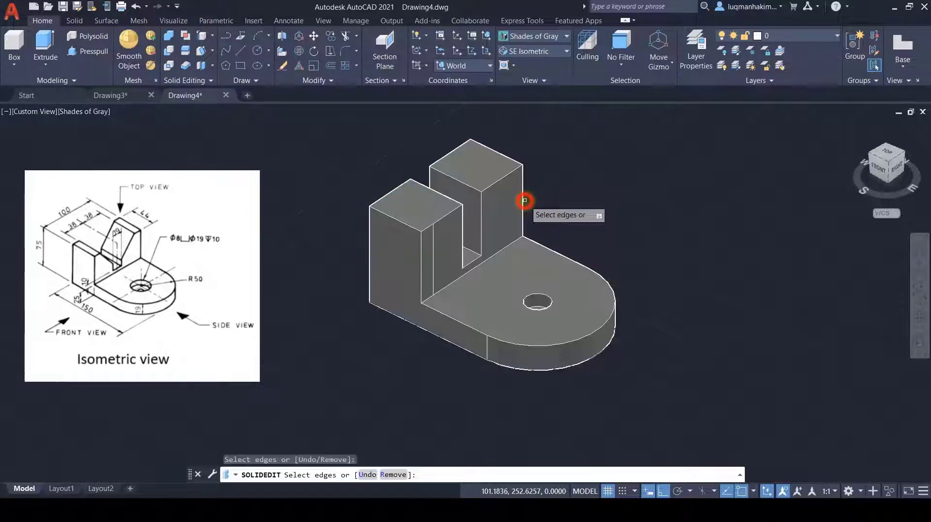
left_click(524, 201)
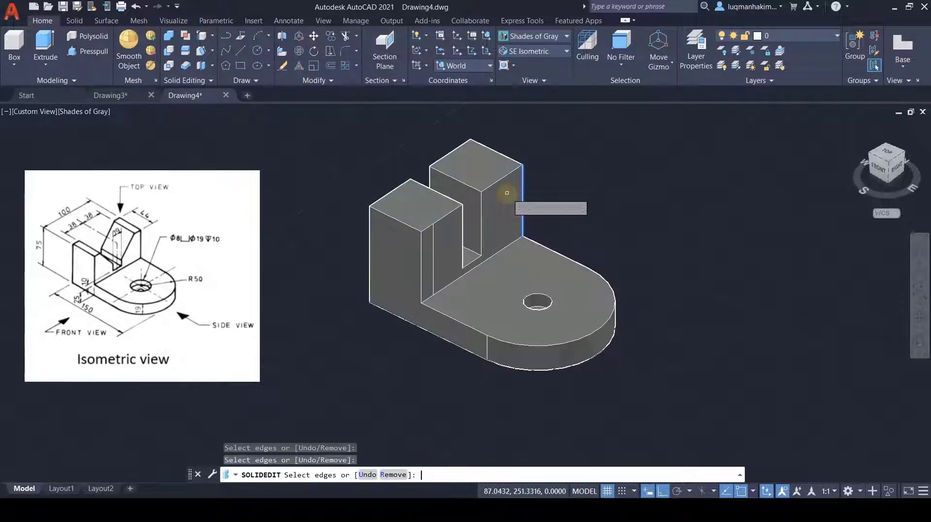
key("Return")
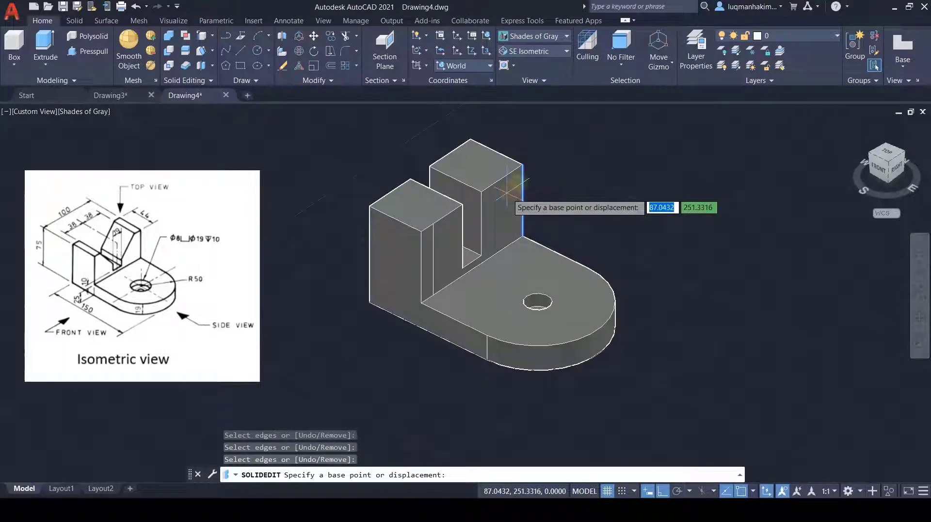
left_click(523, 166)
type("12")
key("Return")
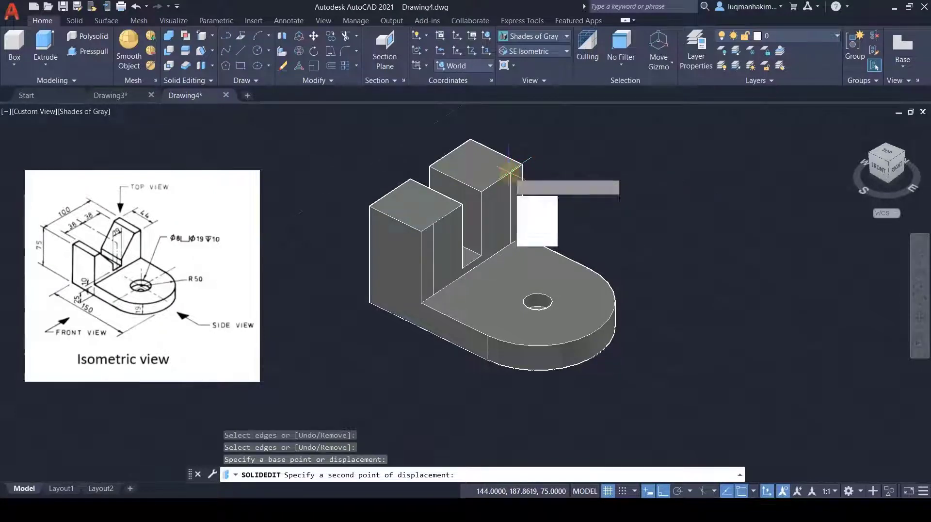
key("Escape")
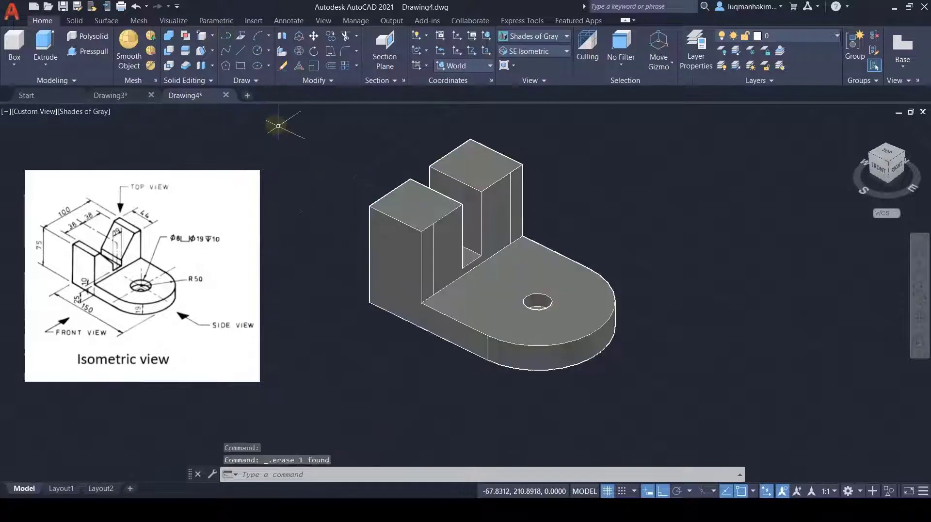
Copy the front edge of the slot floor between the uprights 10 mm upward
left_click(203, 37)
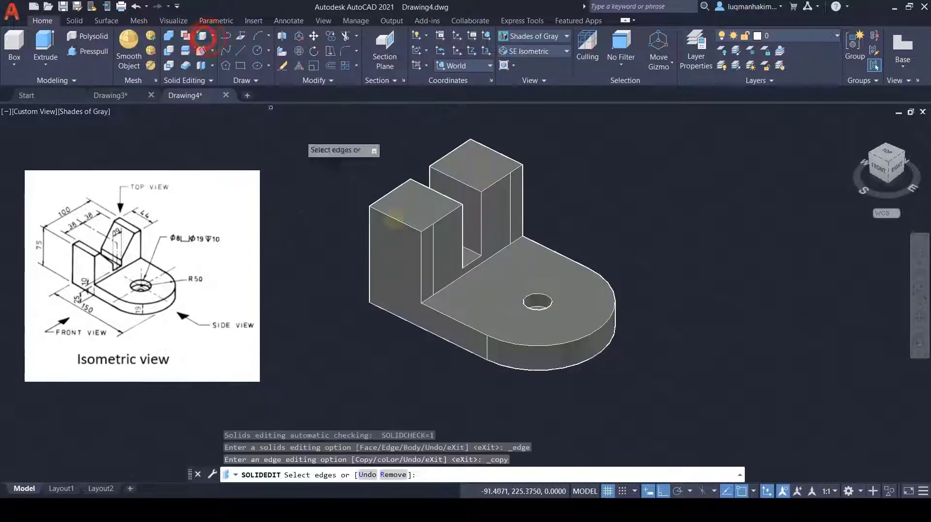
left_click(475, 260)
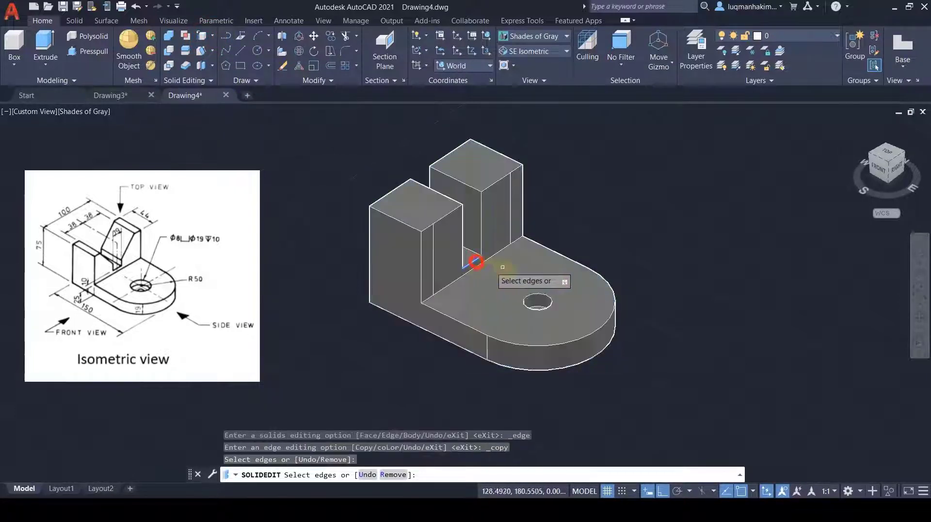
key("Return")
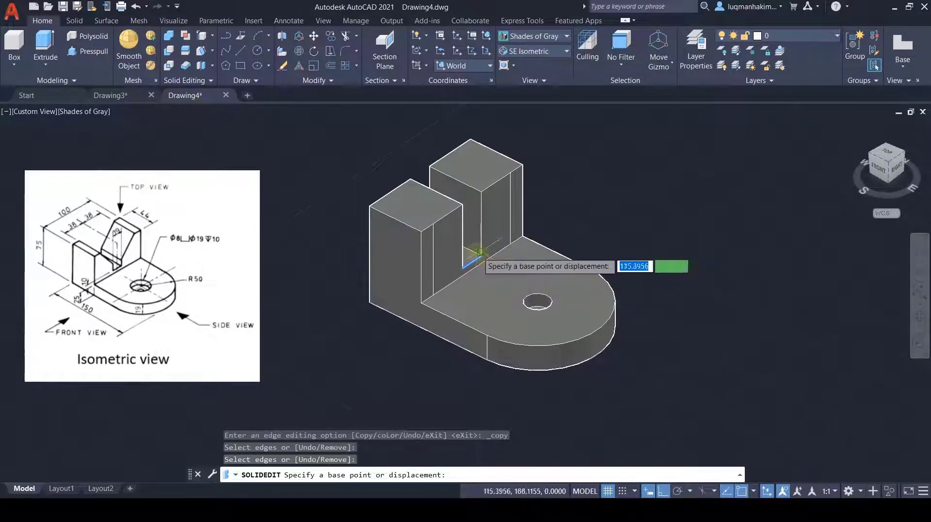
left_click(483, 257)
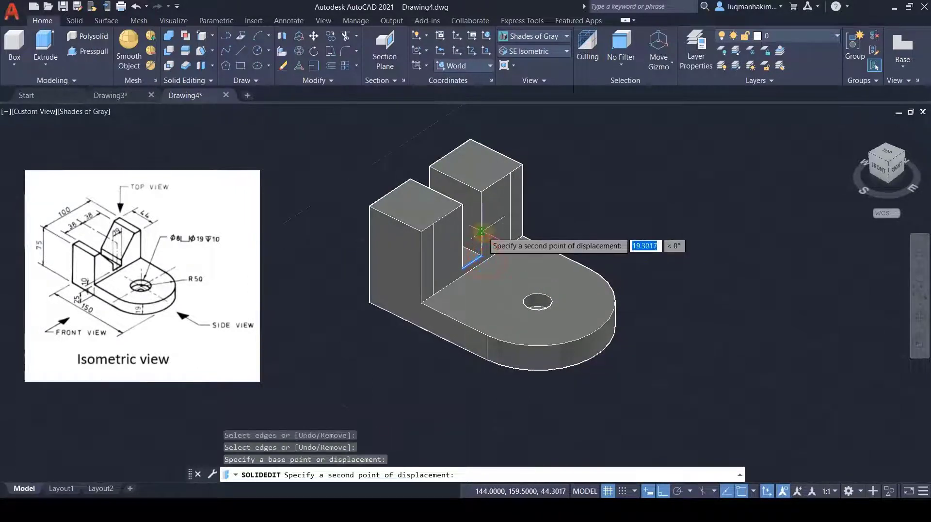
key("Return")
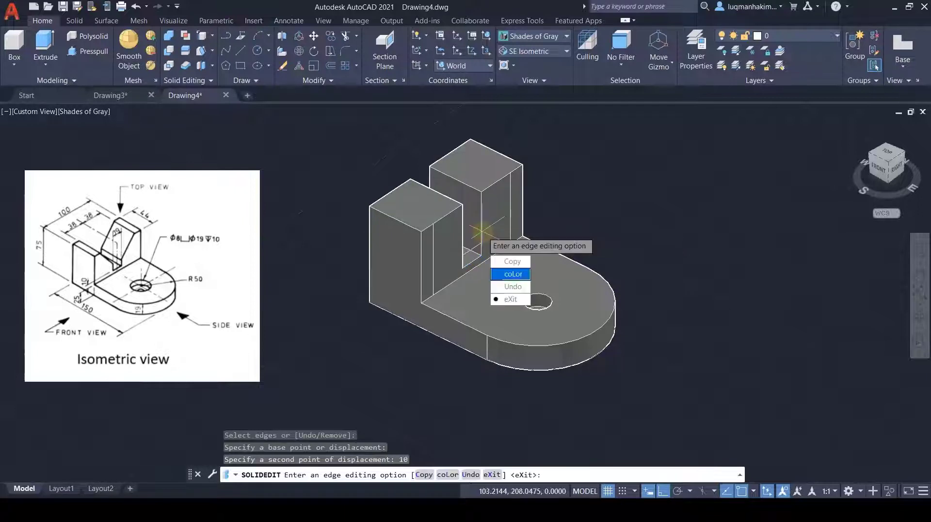
key("Escape")
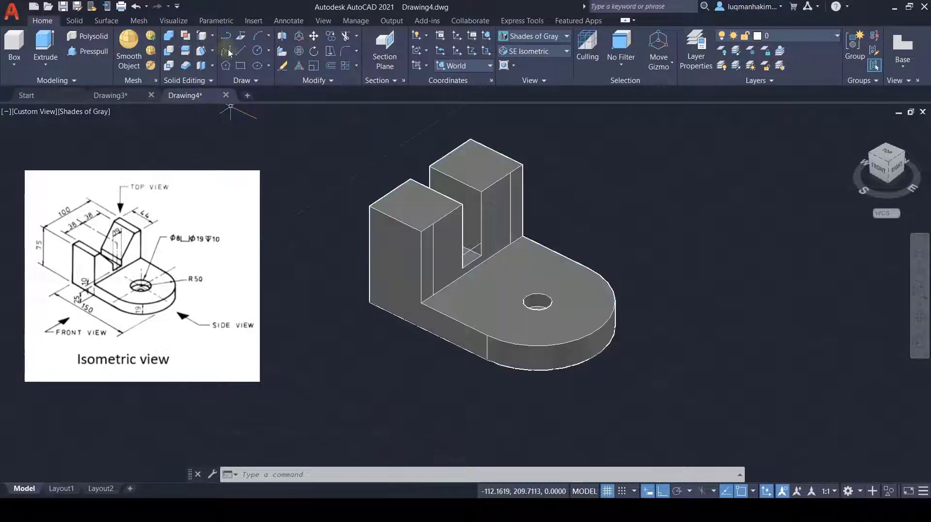
Draw a diagonal line on the near upright's front face from the copied vertical edge's upper end to the raised slot edge's near end
left_click(243, 51)
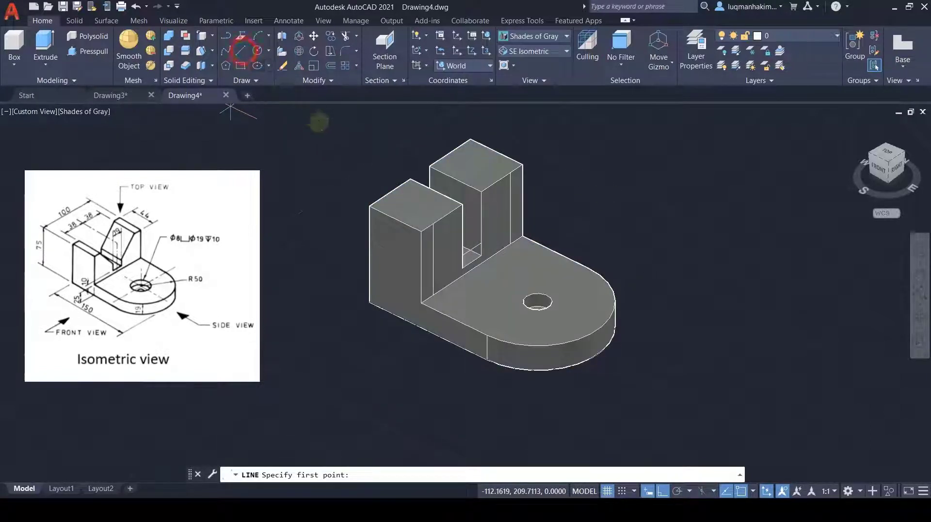
left_click(434, 222)
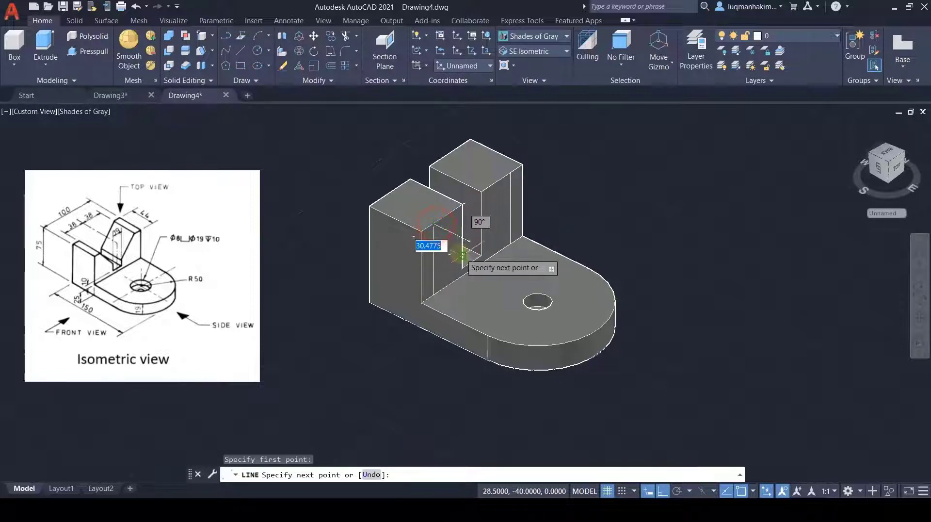
left_click(462, 254)
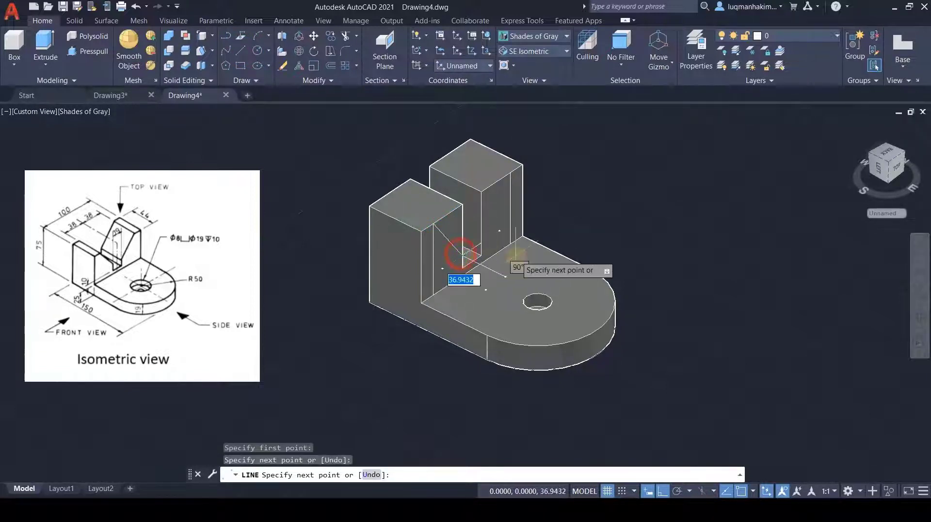
key("Escape")
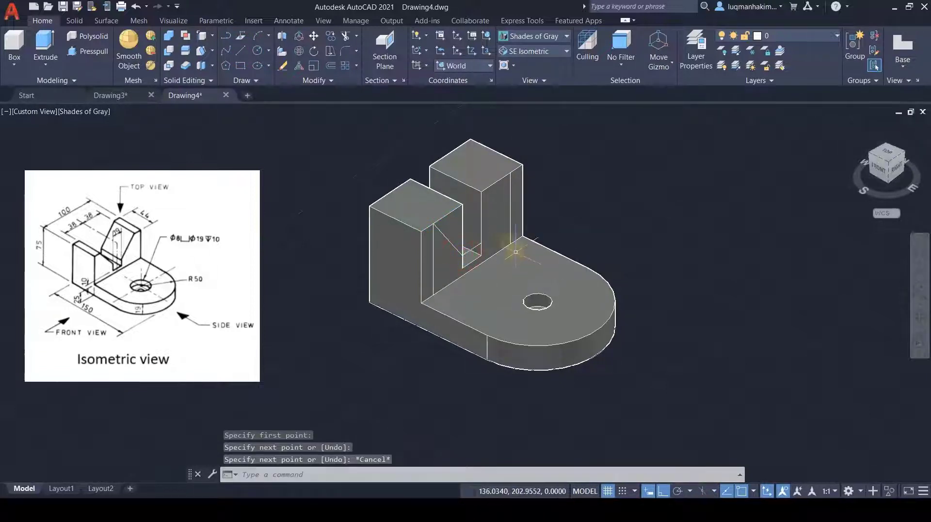
With Ortho off, draw a diagonal line on the far upright's front face from the copied vertical edge's upper end to the raised slot edge's far end
left_click(237, 52)
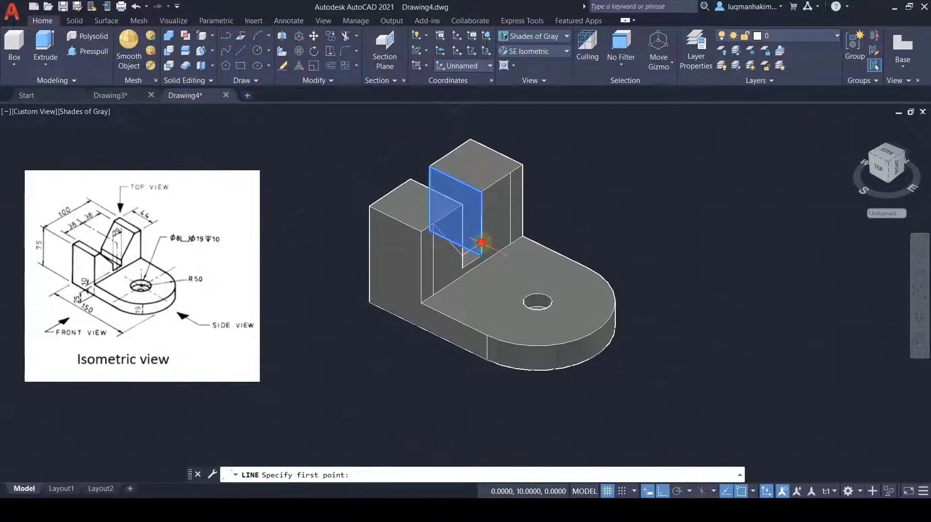
left_click(479, 243)
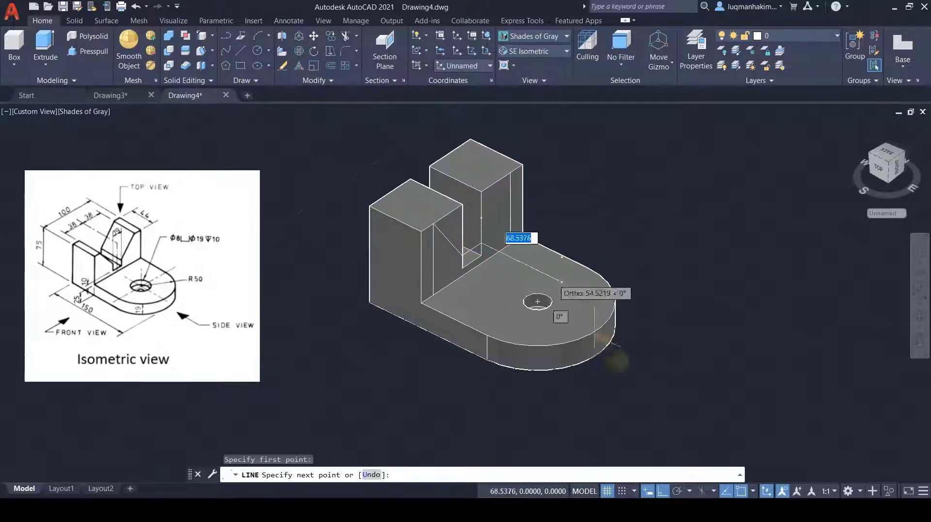
left_click(663, 491)
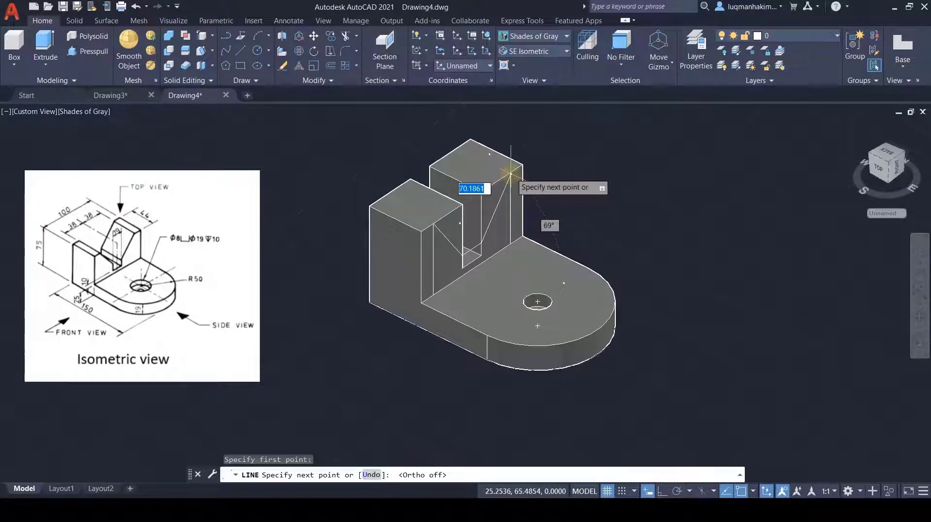
key("Escape")
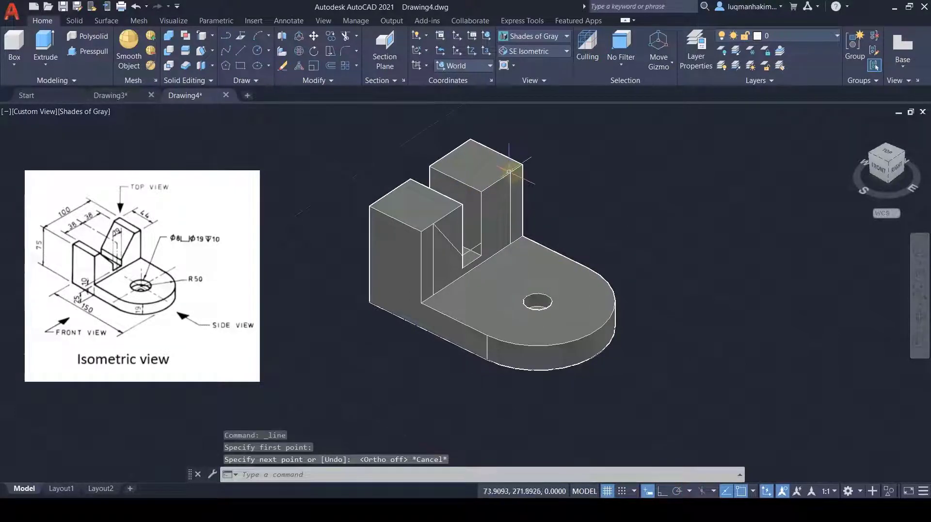
left_click(242, 53)
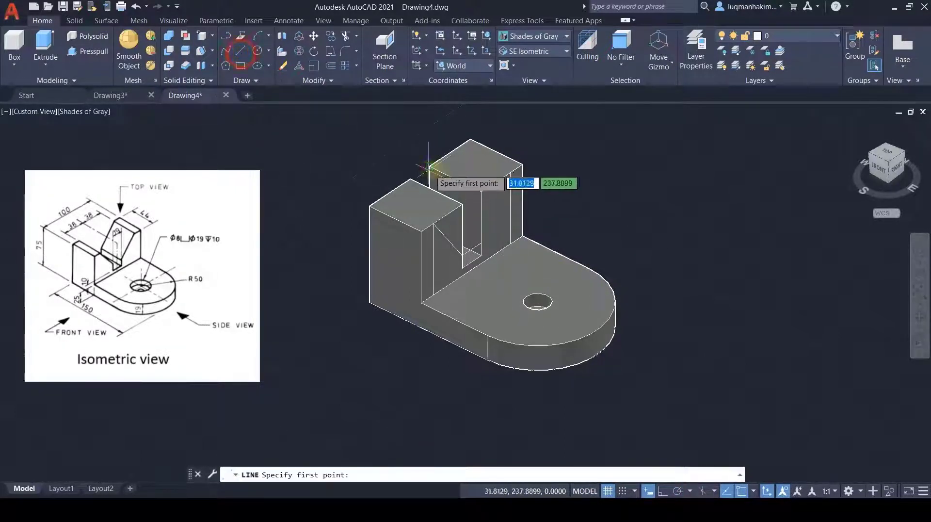
left_click(510, 172)
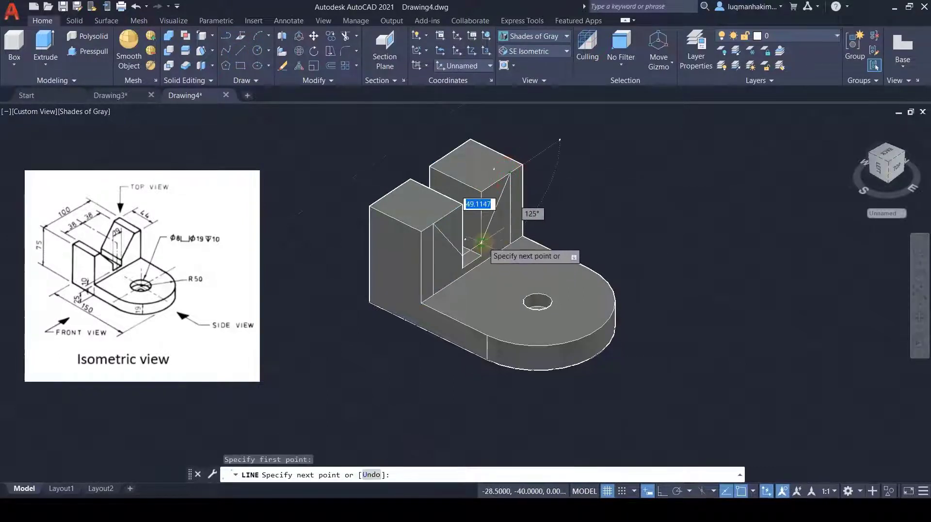
left_click(483, 242)
key("Escape")
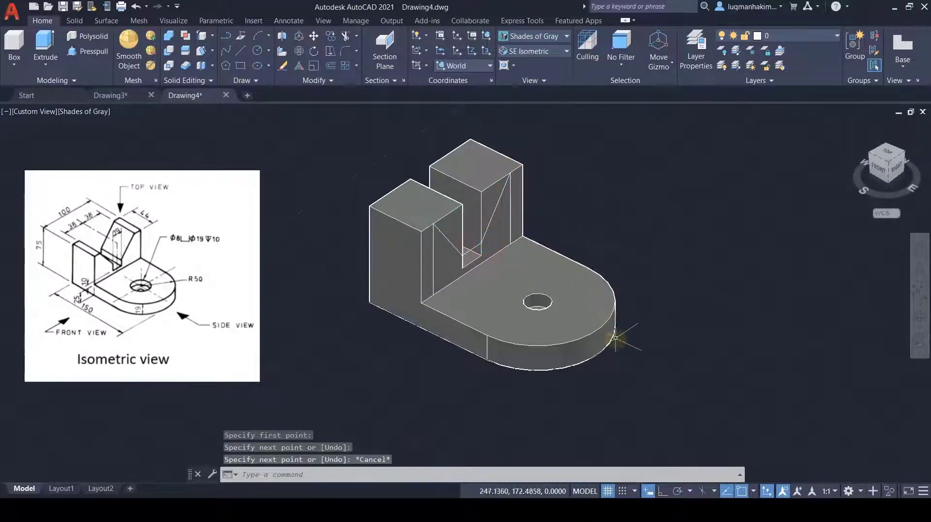
Erase the copied edge line that spans the slot above its floor
middle_click_drag(599, 360, 503, 335, "shift")
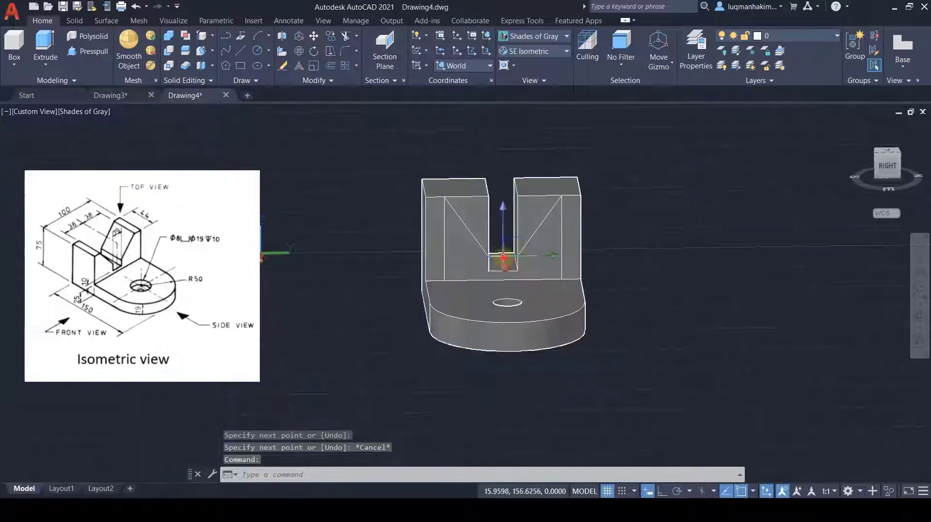
left_click(503, 262, "ctrl")
key("Delete")
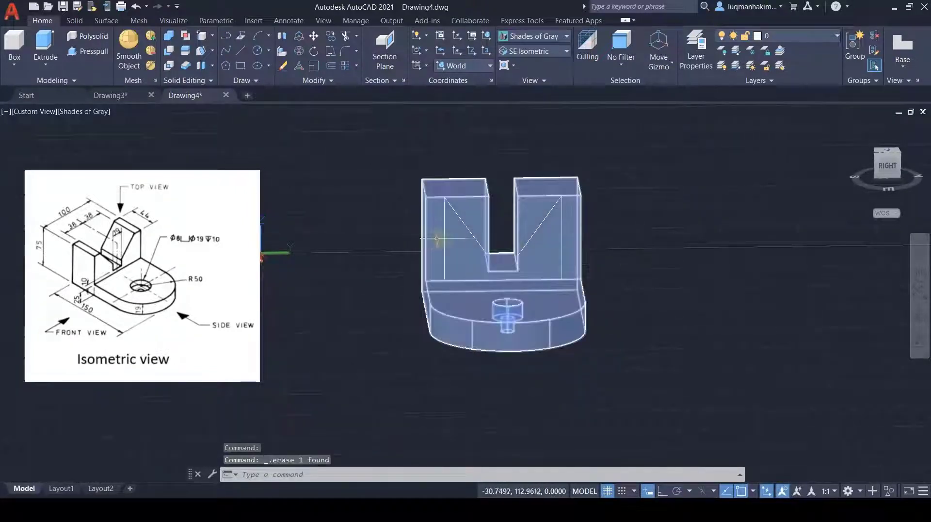
key("Escape")
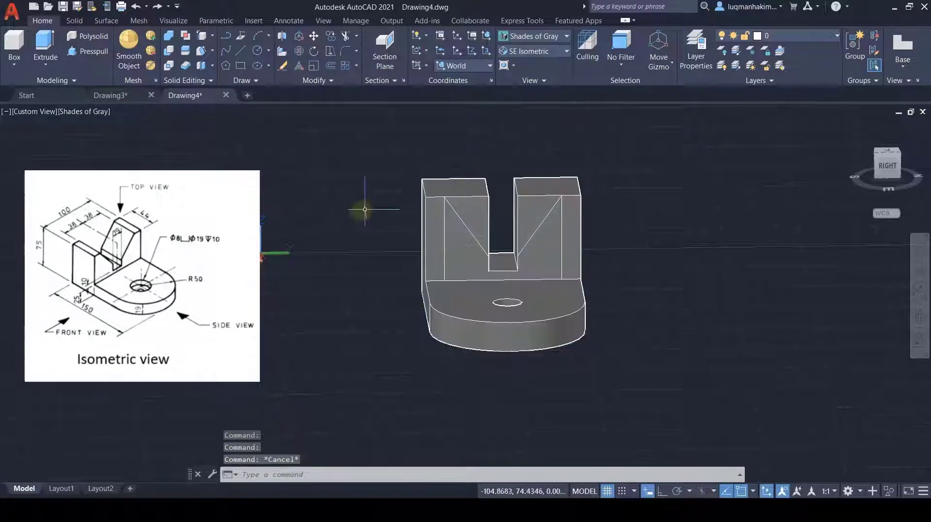
Presspull the triangular area above the diagonal on the near upright 44 mm back through the upright to cut it away
left_click(86, 54)
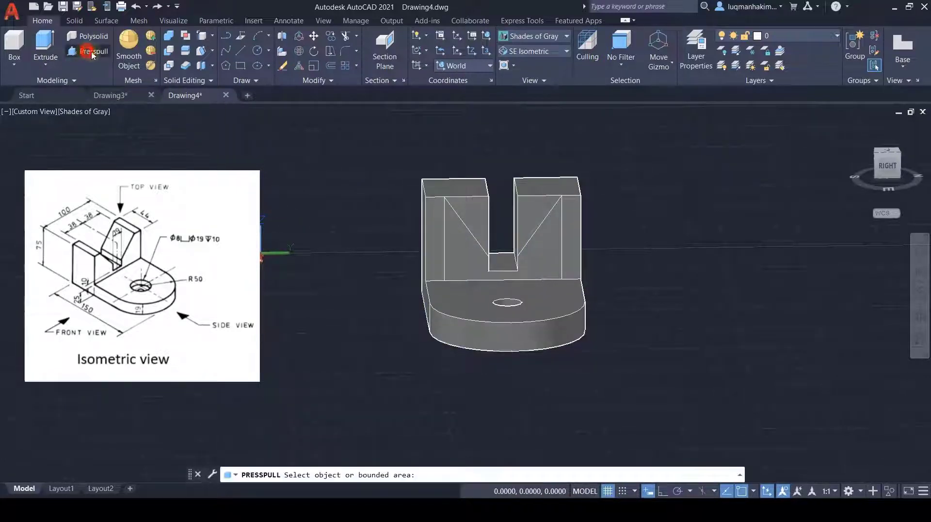
left_click(475, 208)
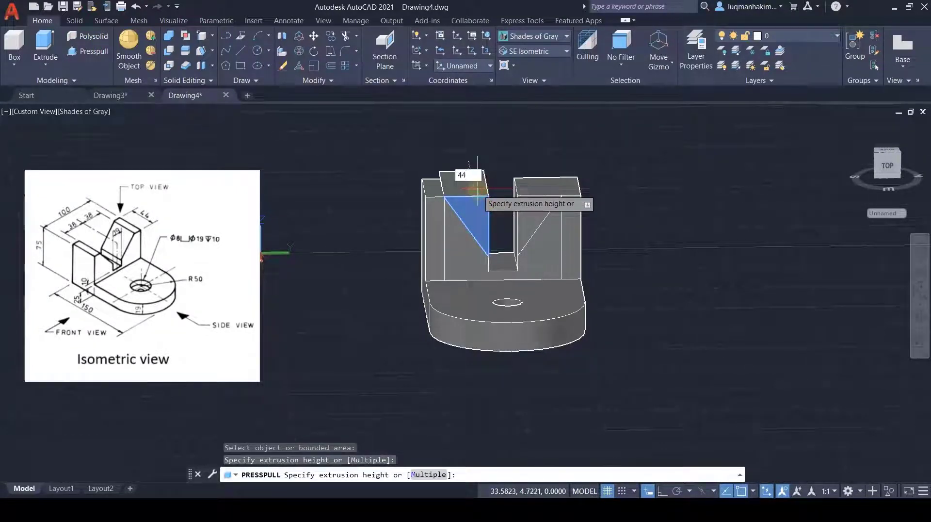
key("Return")
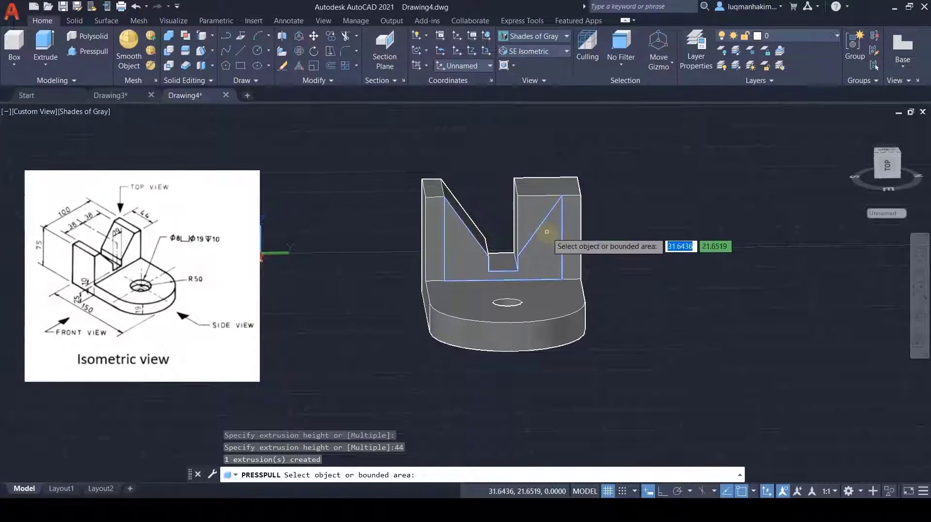
Presspull the matching triangular area on the far upright 44 mm back through the upright to cut its slope
left_click(536, 213)
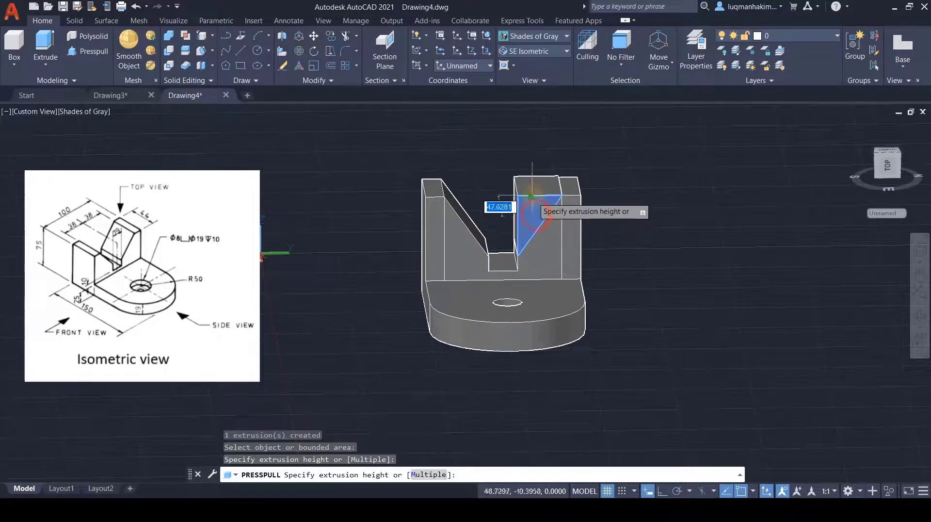
type("44")
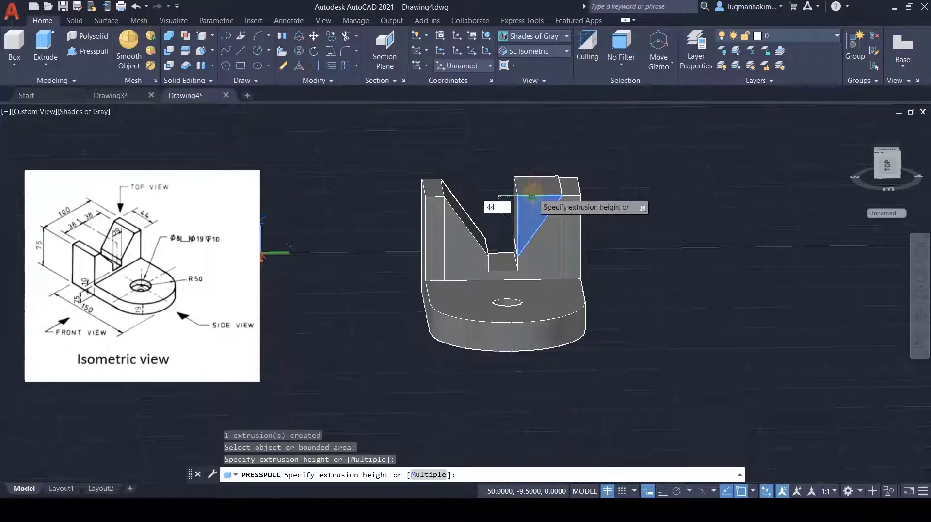
key("Return")
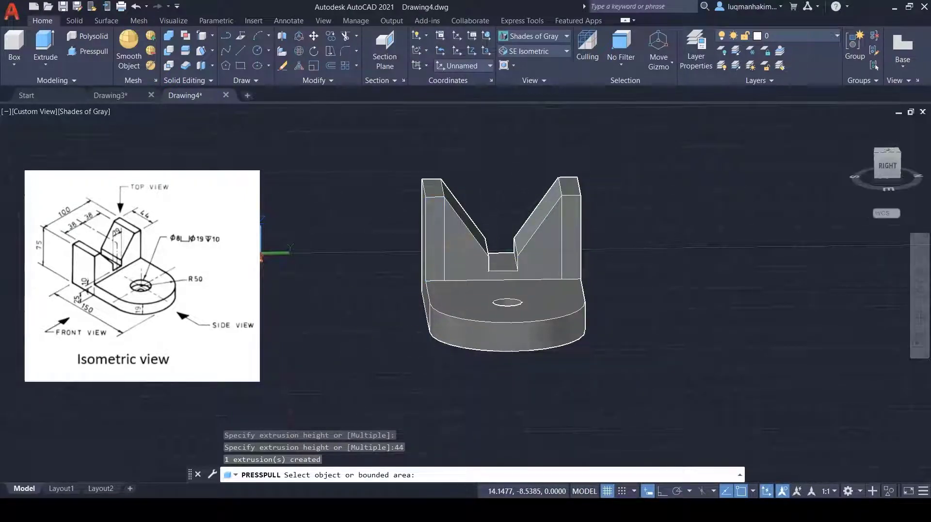
key("Return")
middle_click_drag(268, 327, 355, 346)
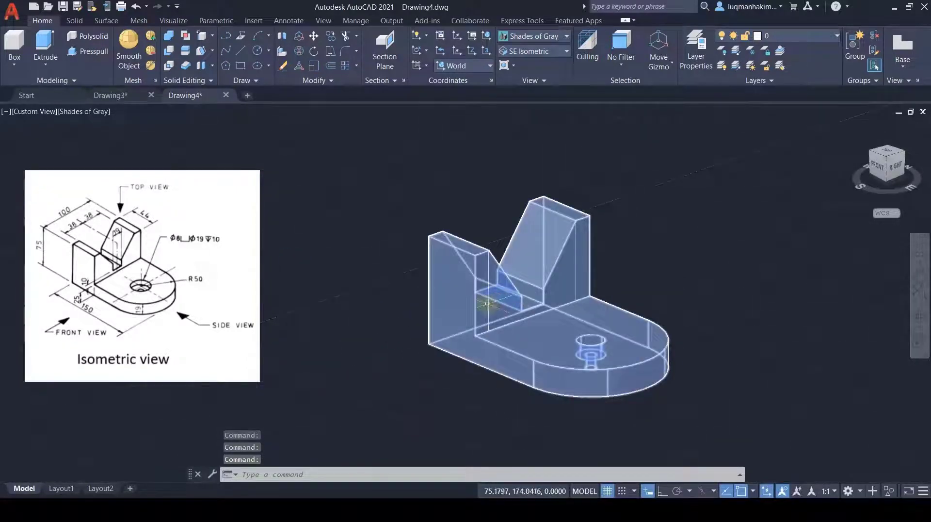
left_click(489, 305)
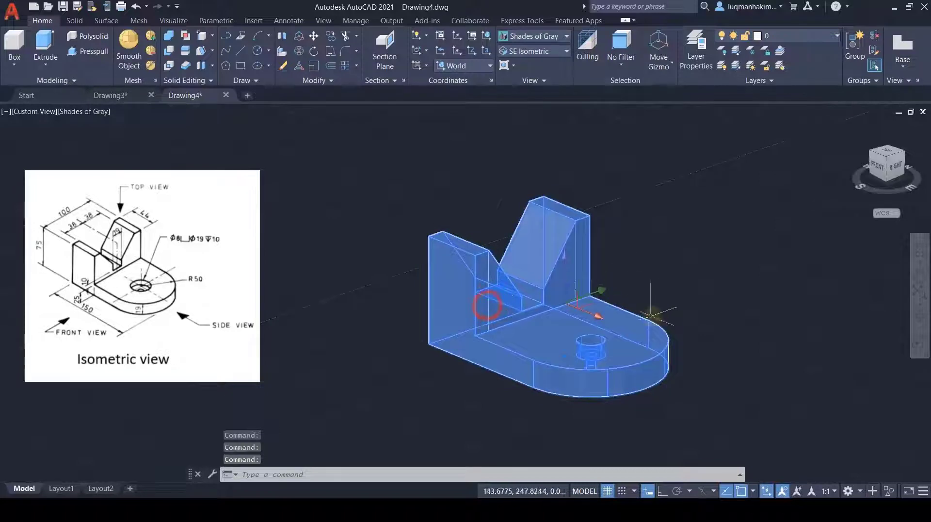
mouse_move(796, 291)
left_mouse_down()
mouse_move(603, 190)
mouse_move(603, 203)
left_mouse_up()
key("Escape")
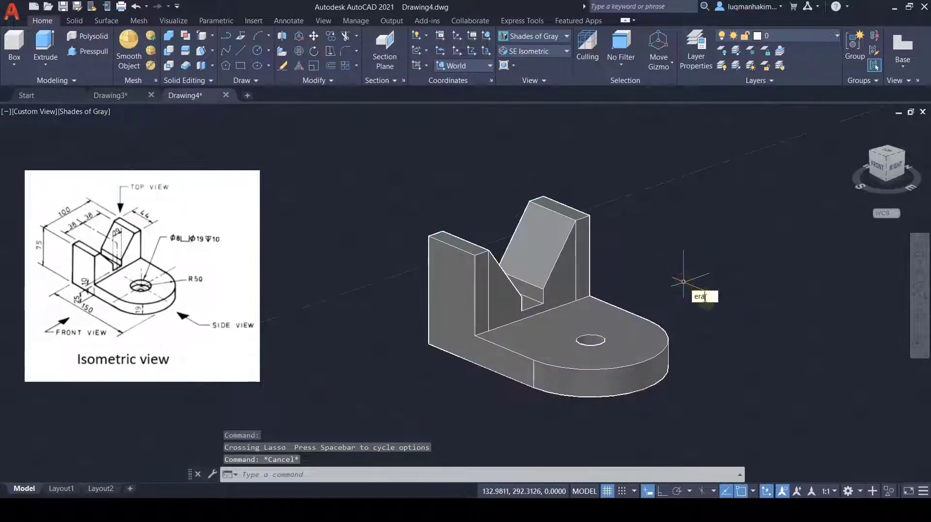
Erase all leftover construction lines around the bracket, removing the solid itself from the selection so that it is kept
type("era")
key("Return")
left_click(771, 352)
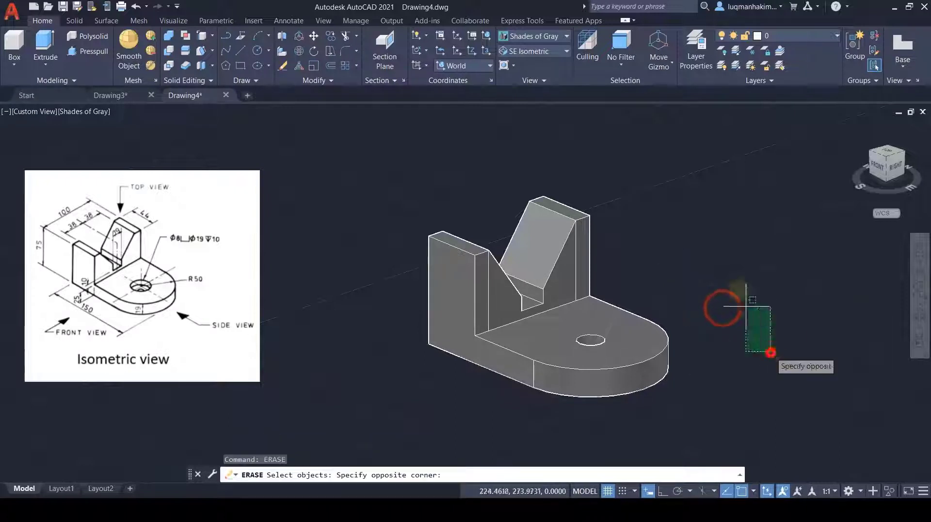
mouse_move(746, 307)
left_mouse_down()
mouse_move(605, 225)
mouse_move(511, 141)
mouse_move(395, 220)
mouse_move(563, 459)
mouse_move(636, 436)
left_mouse_up()
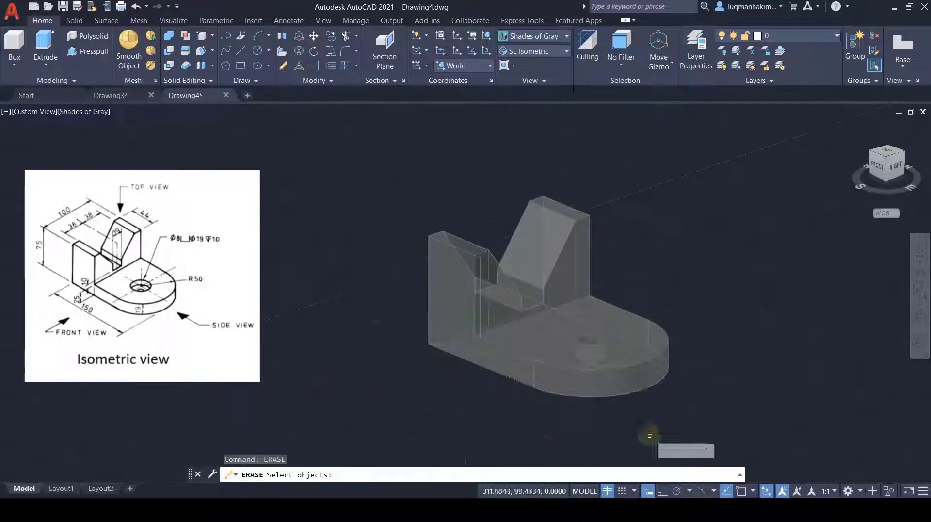
left_click(542, 348, "shift")
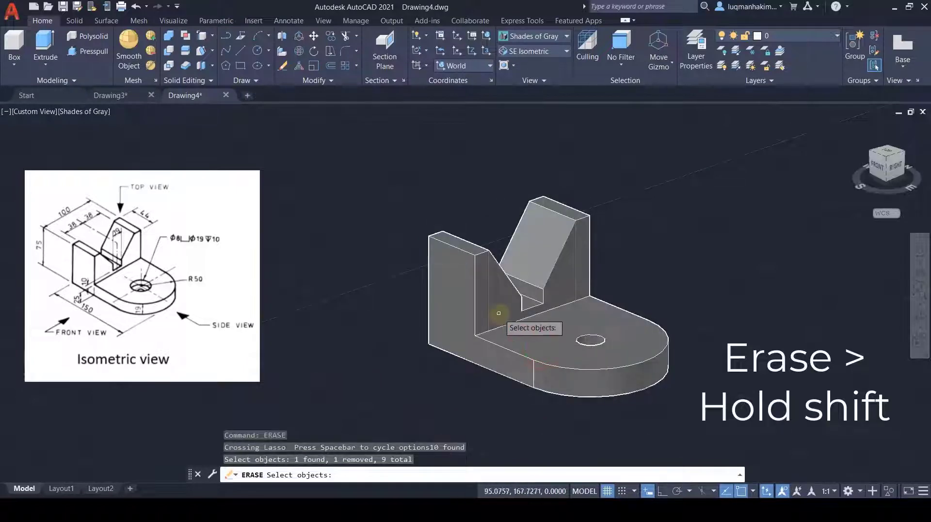
key("Return")
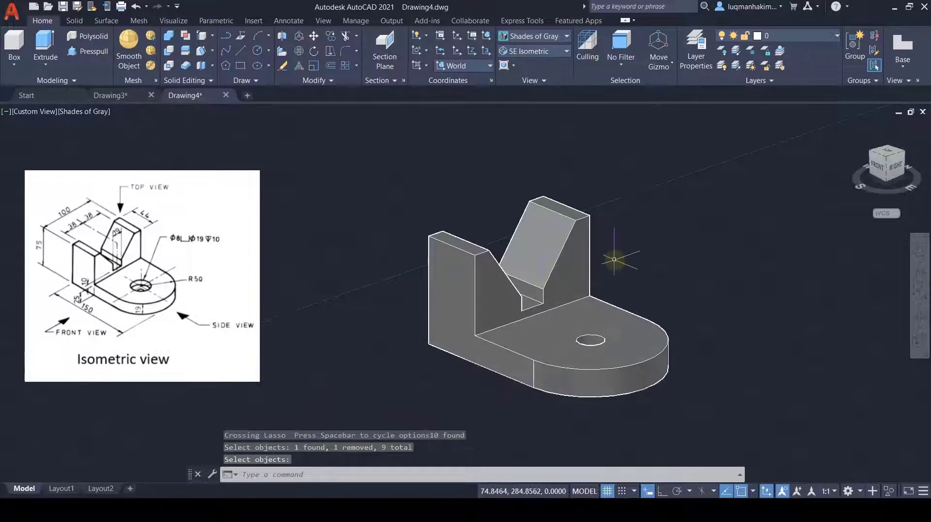
key("Escape")
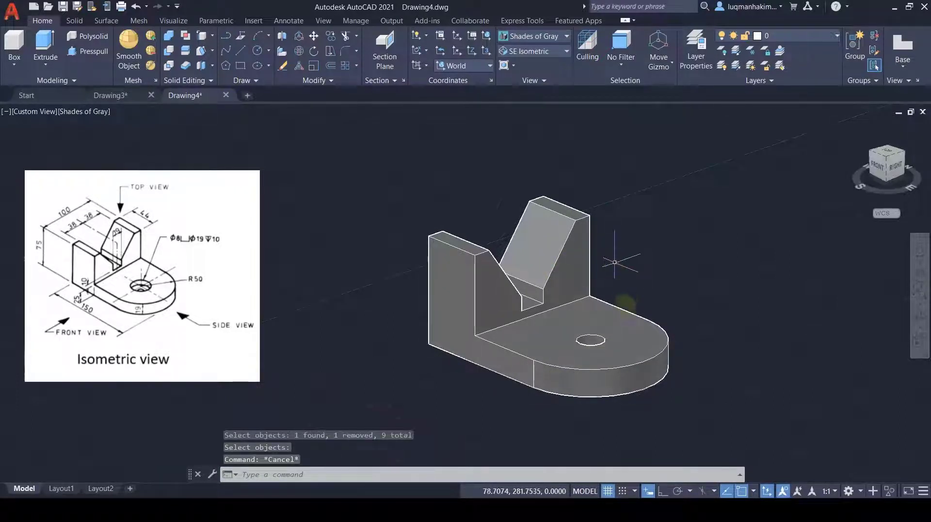
middle_click_drag(627, 297, 660, 302)
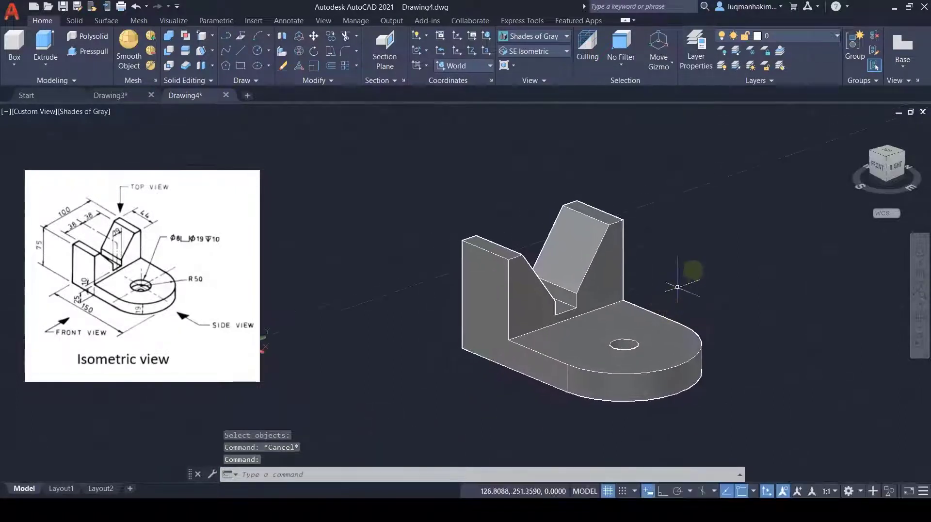